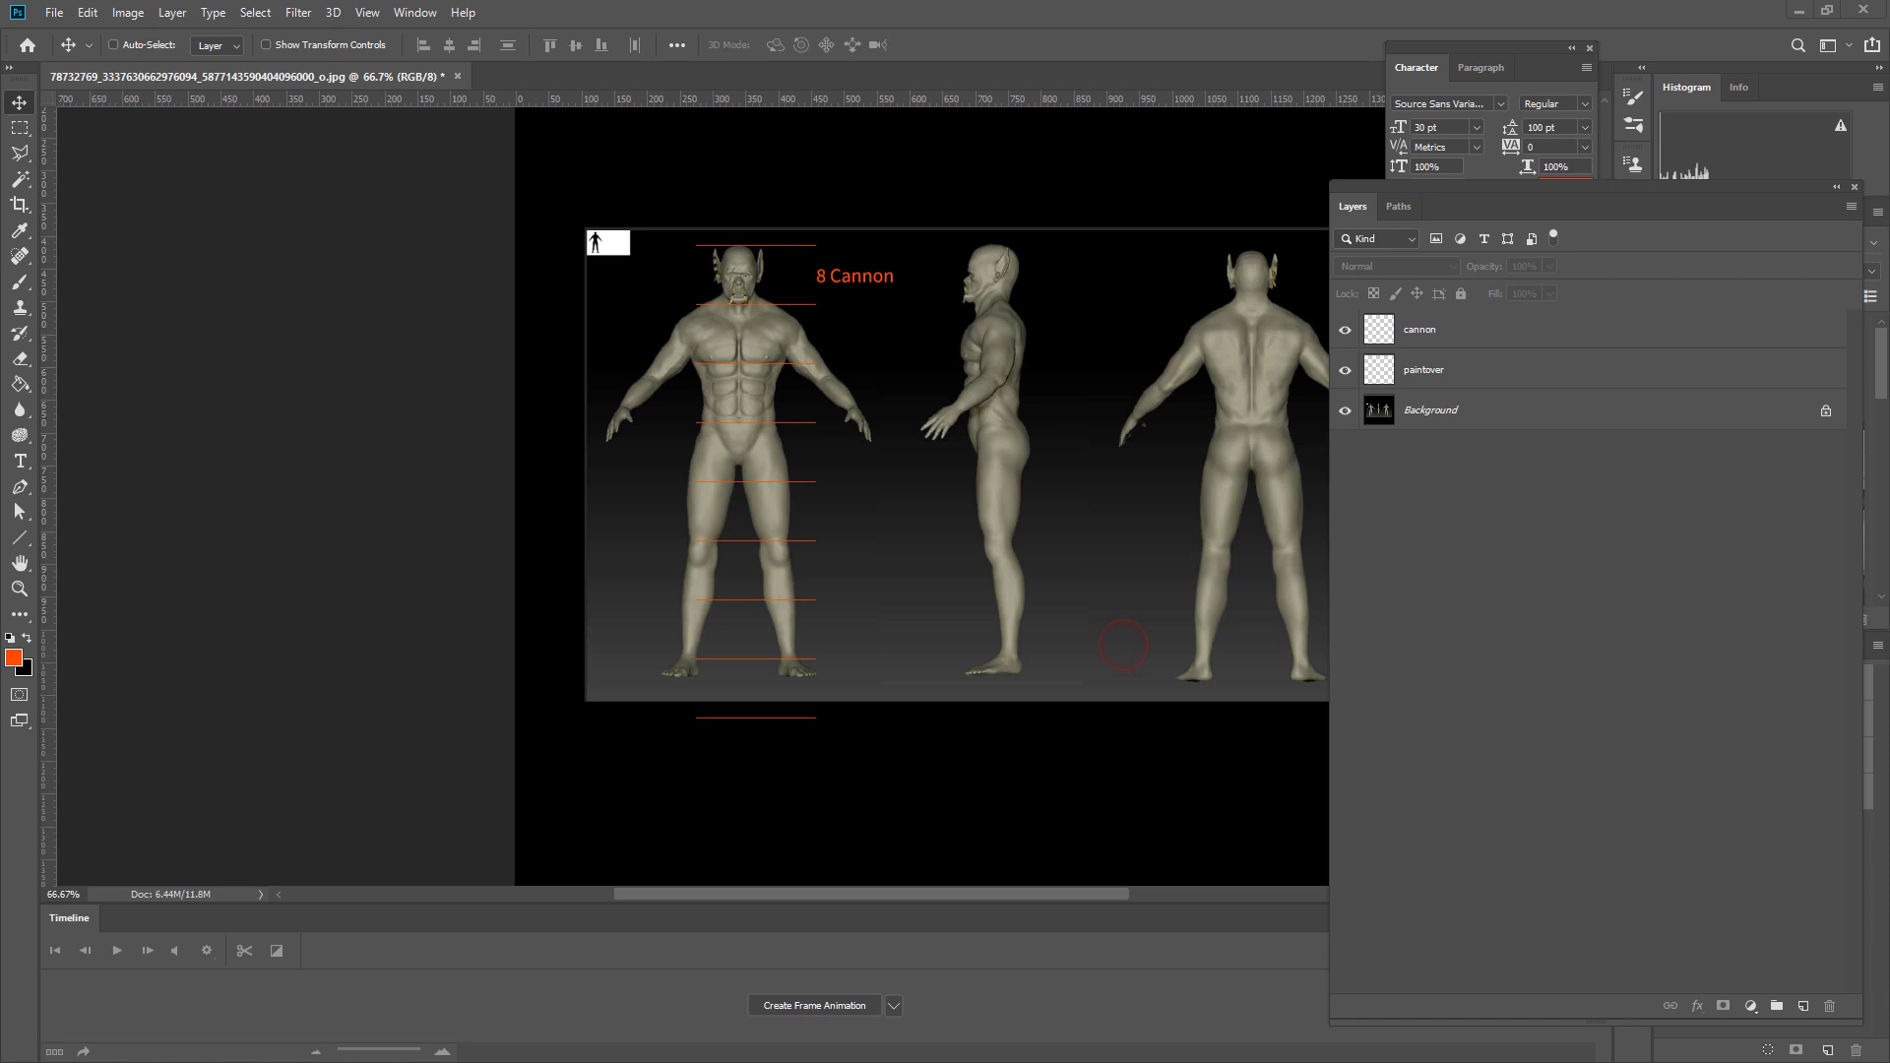
- Compare the front-view figure's proportions with the 8CANNON_GUIDE.jpg reference placed beside it, and return to the Photoshop document
key(alt+Tab)
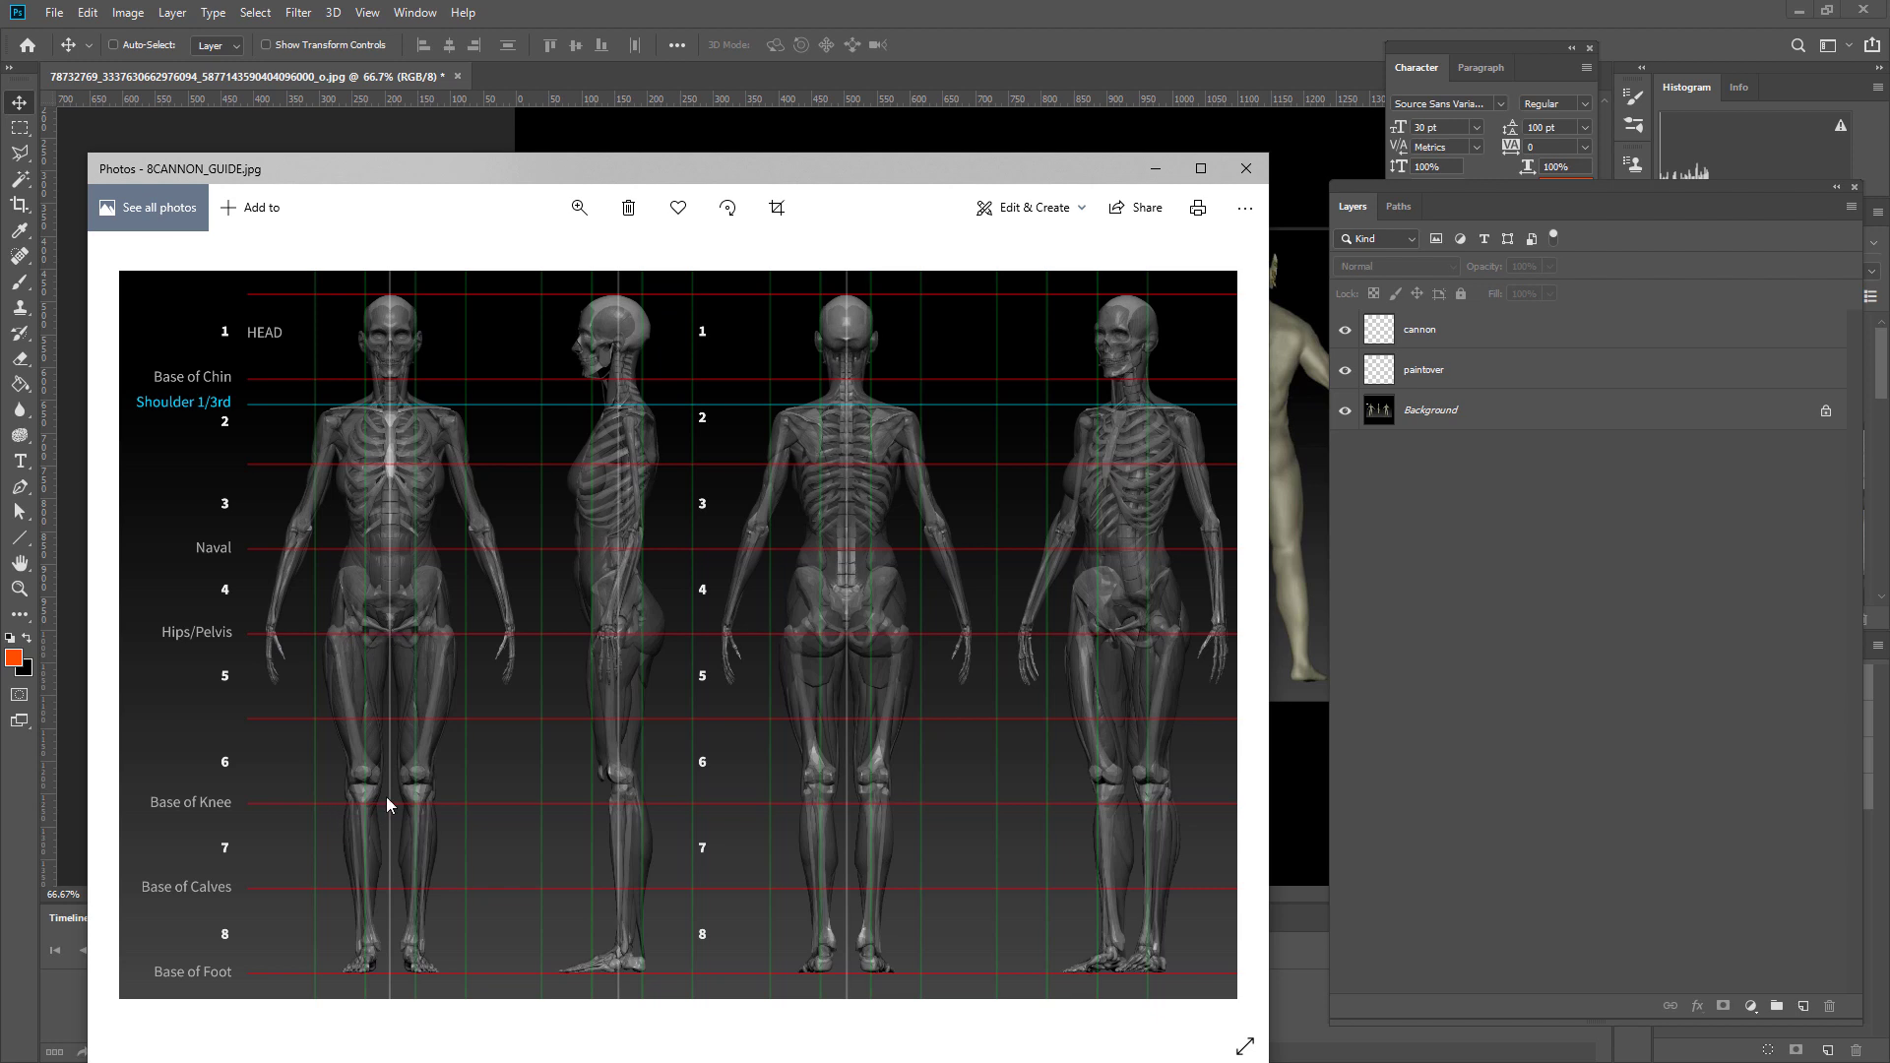
drag(468, 170, 1295, 102)
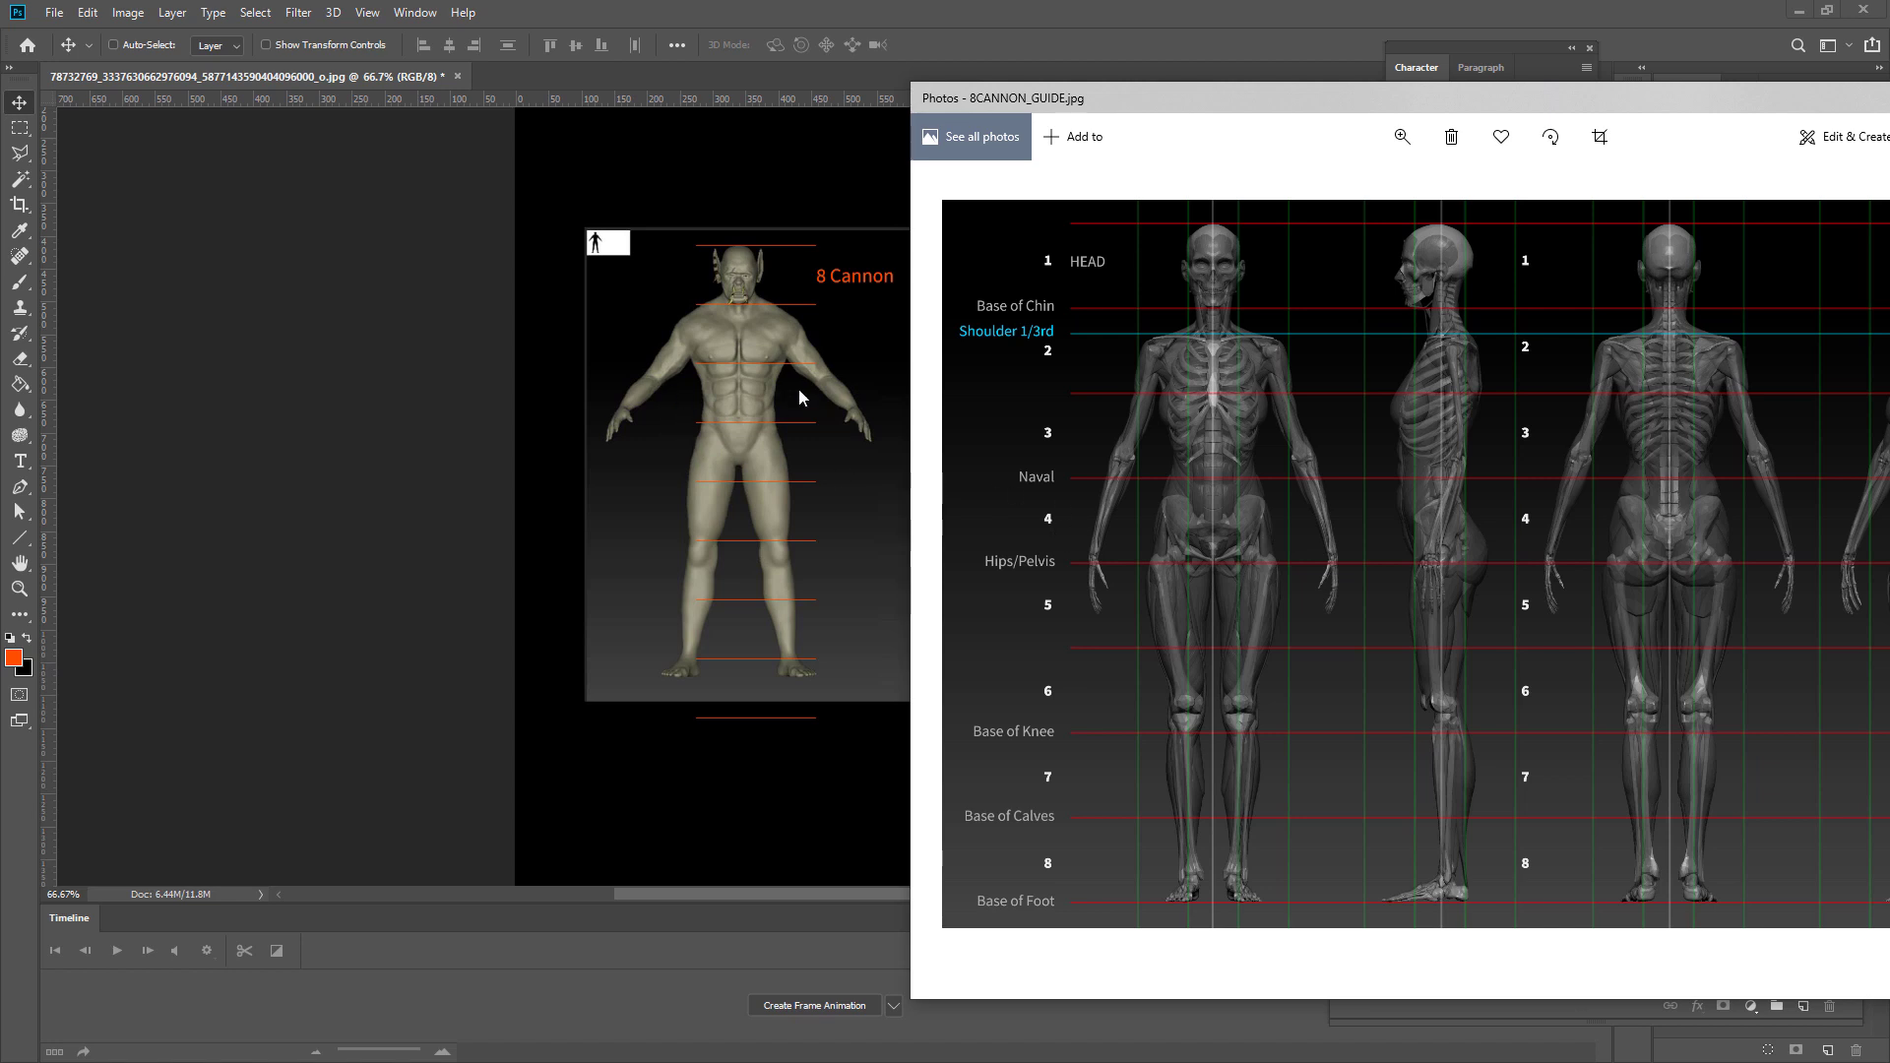
mouse_move(1111, 96)
mouse_down()
mouse_move(1682, 110)
mouse_move(1081, 72)
mouse_move(1097, 73)
mouse_up()
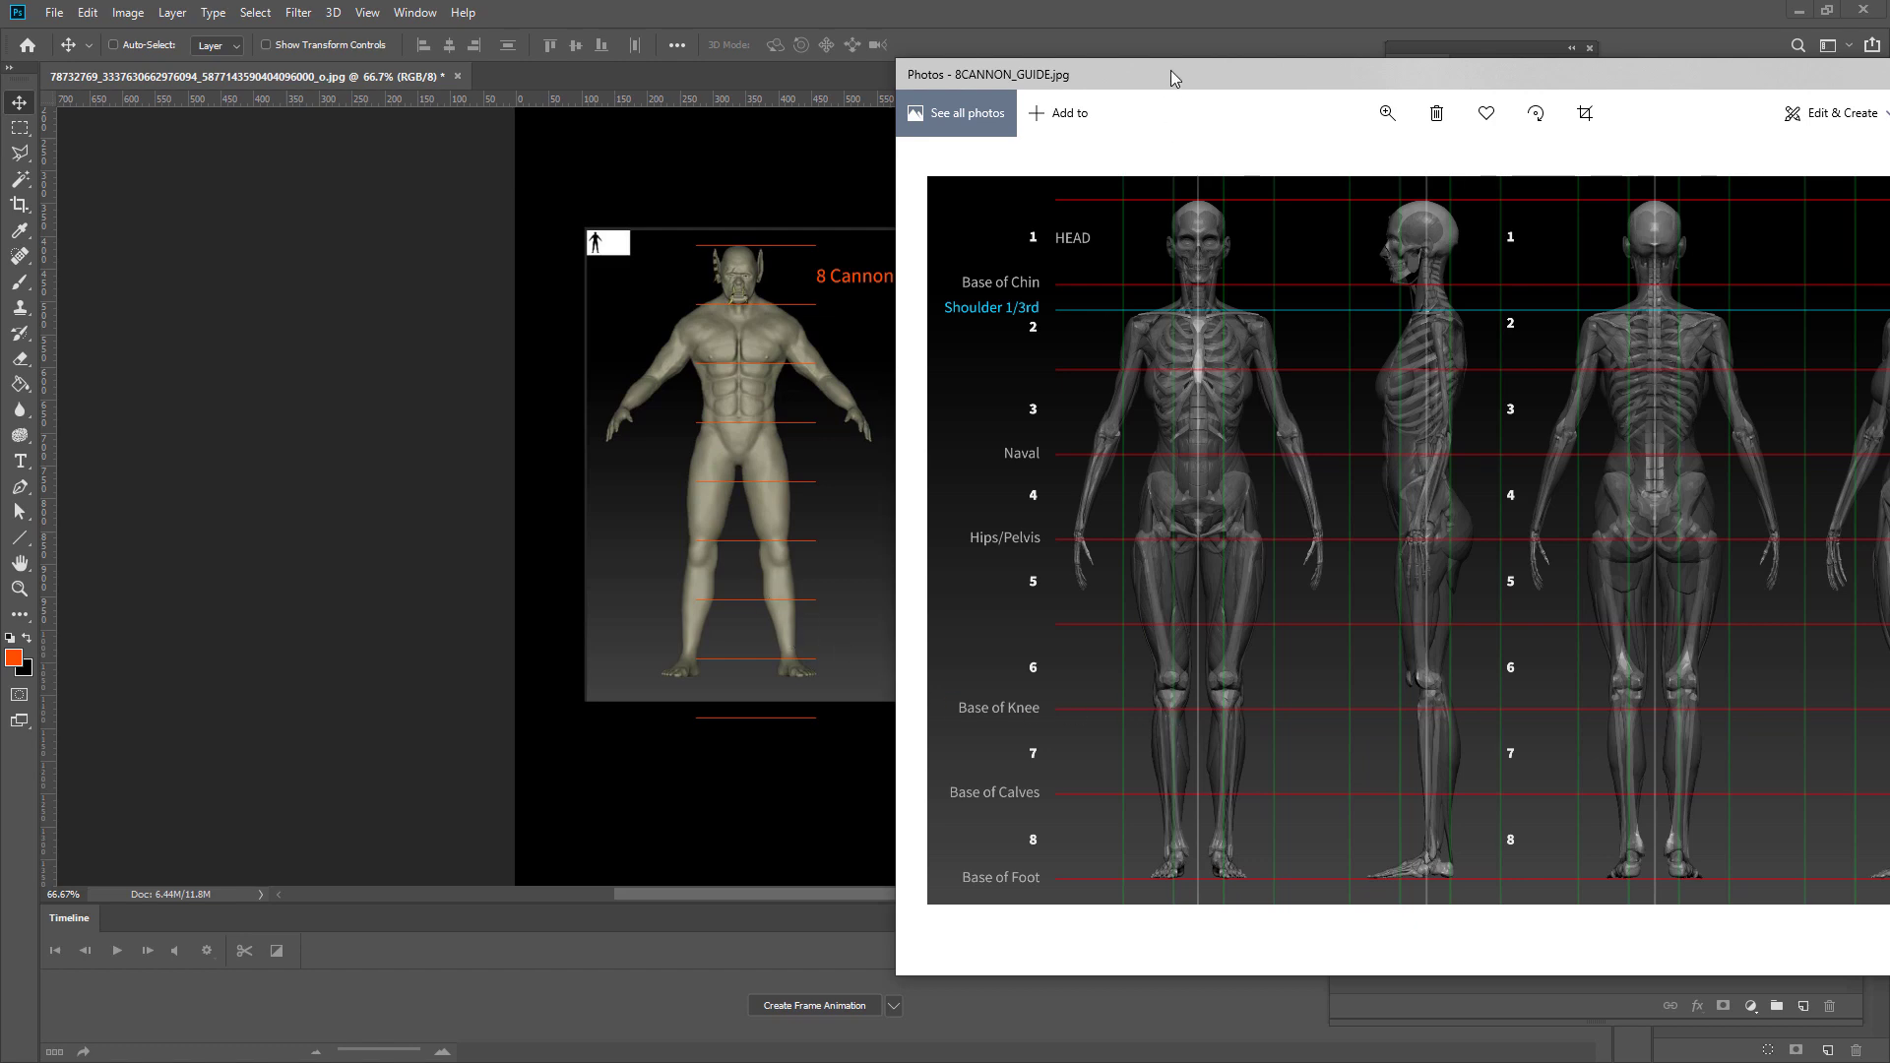
mouse_move(1172, 69)
mouse_down()
mouse_move(866, 31)
mouse_move(972, 29)
mouse_move(1162, 77)
mouse_up()
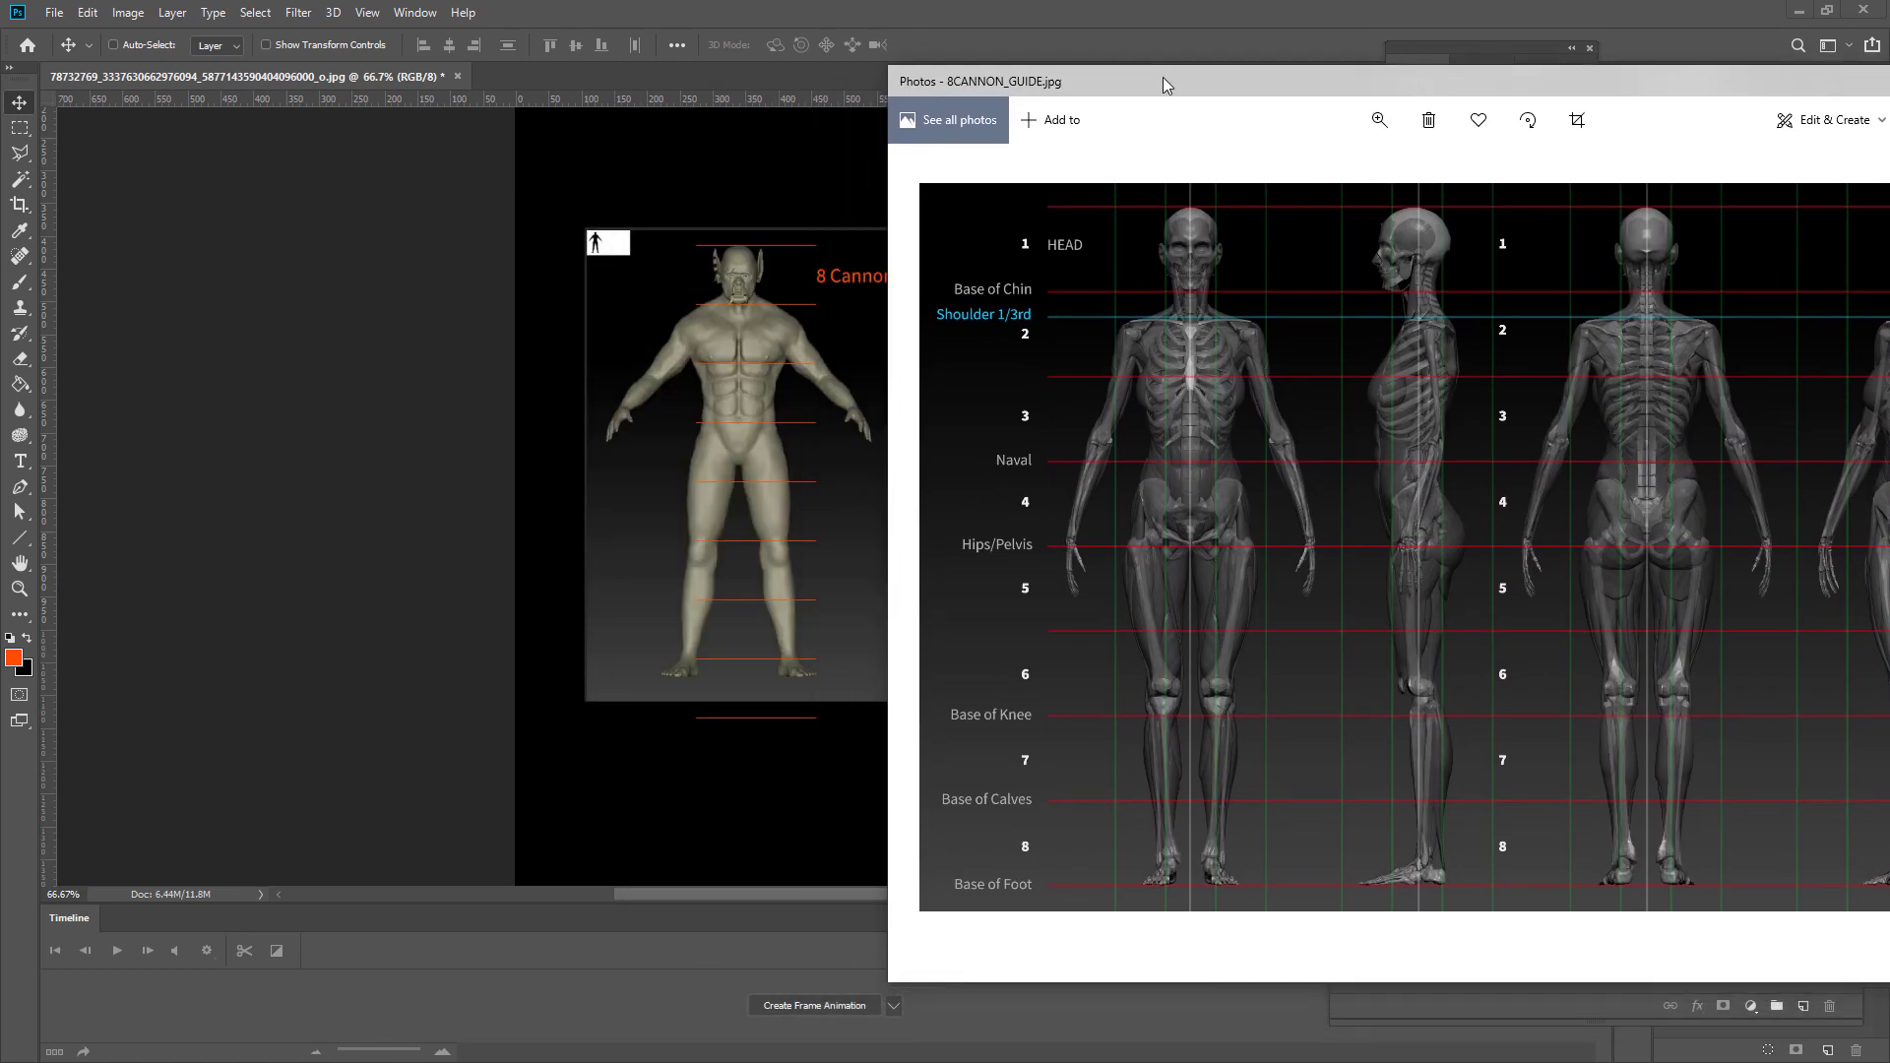
key(alt+Tab)
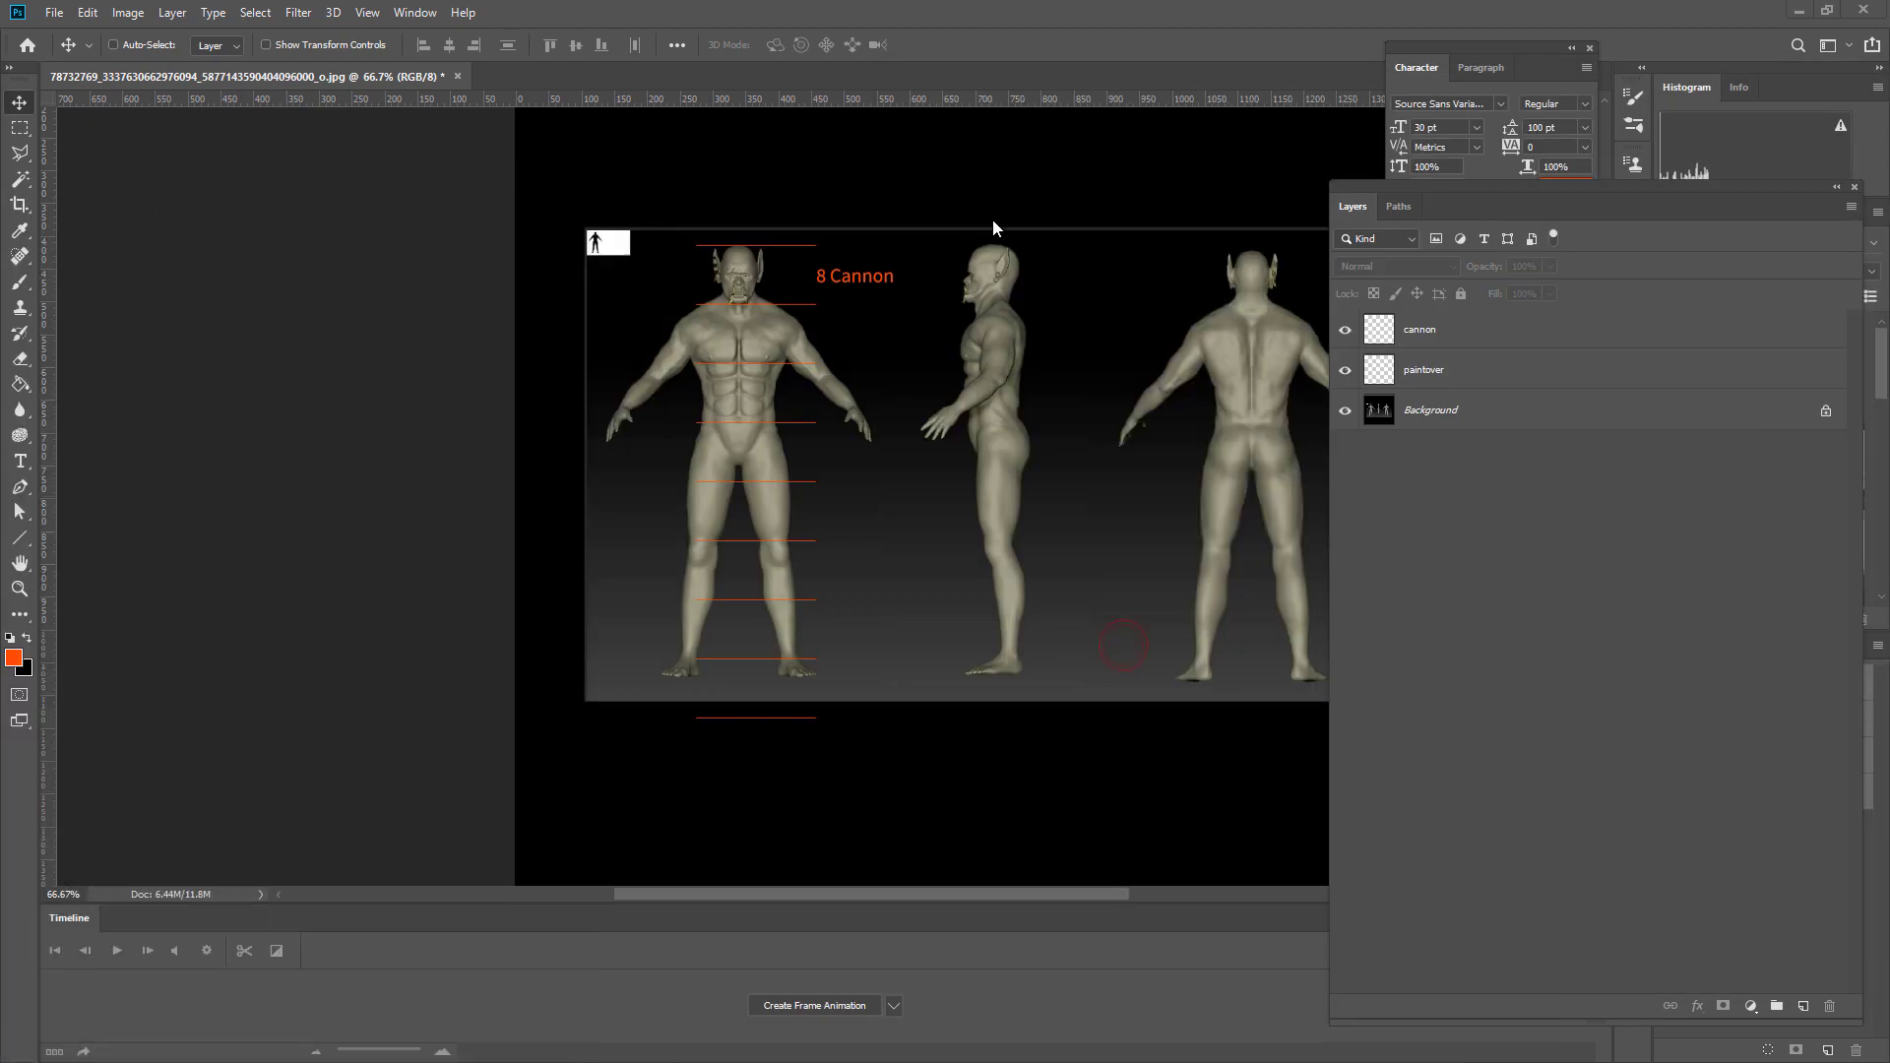
- Hide the cannon layer and make the paintover layer active for marking up the front-view figure
click(1344, 331)
click(1432, 374)
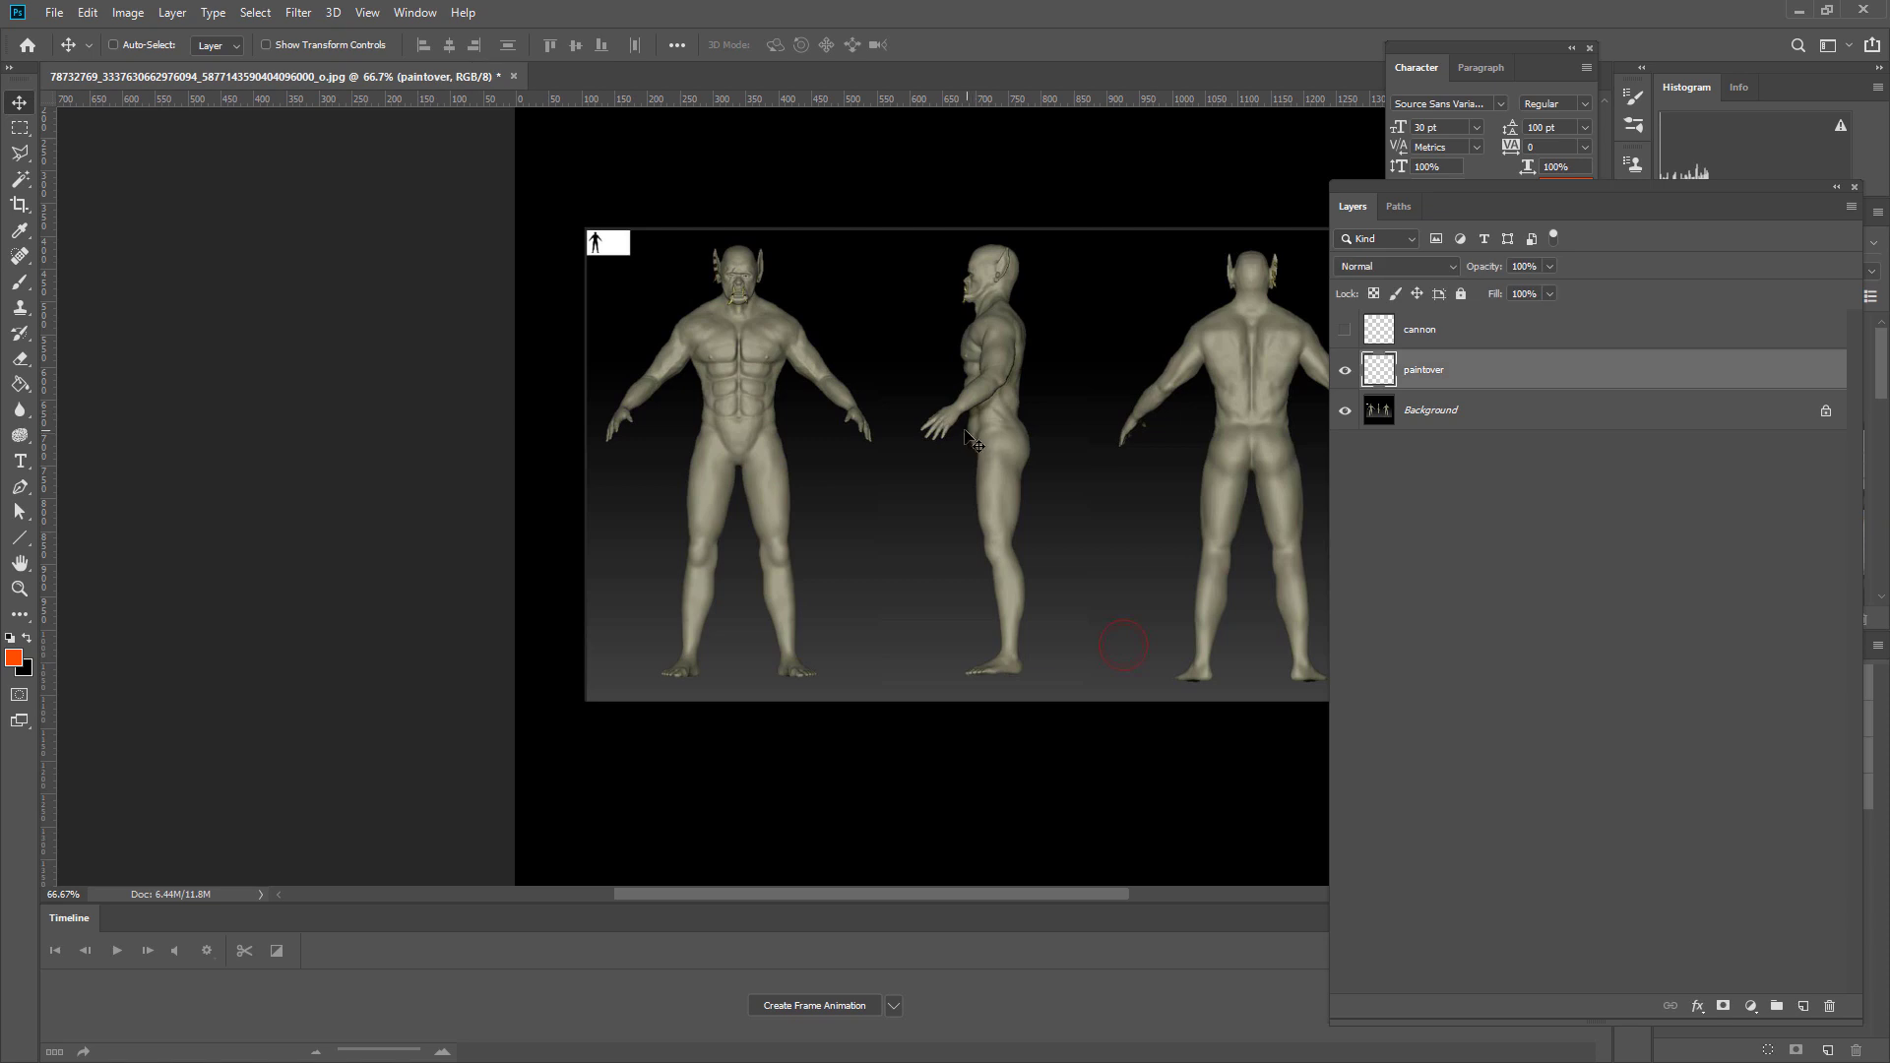
click(19, 588)
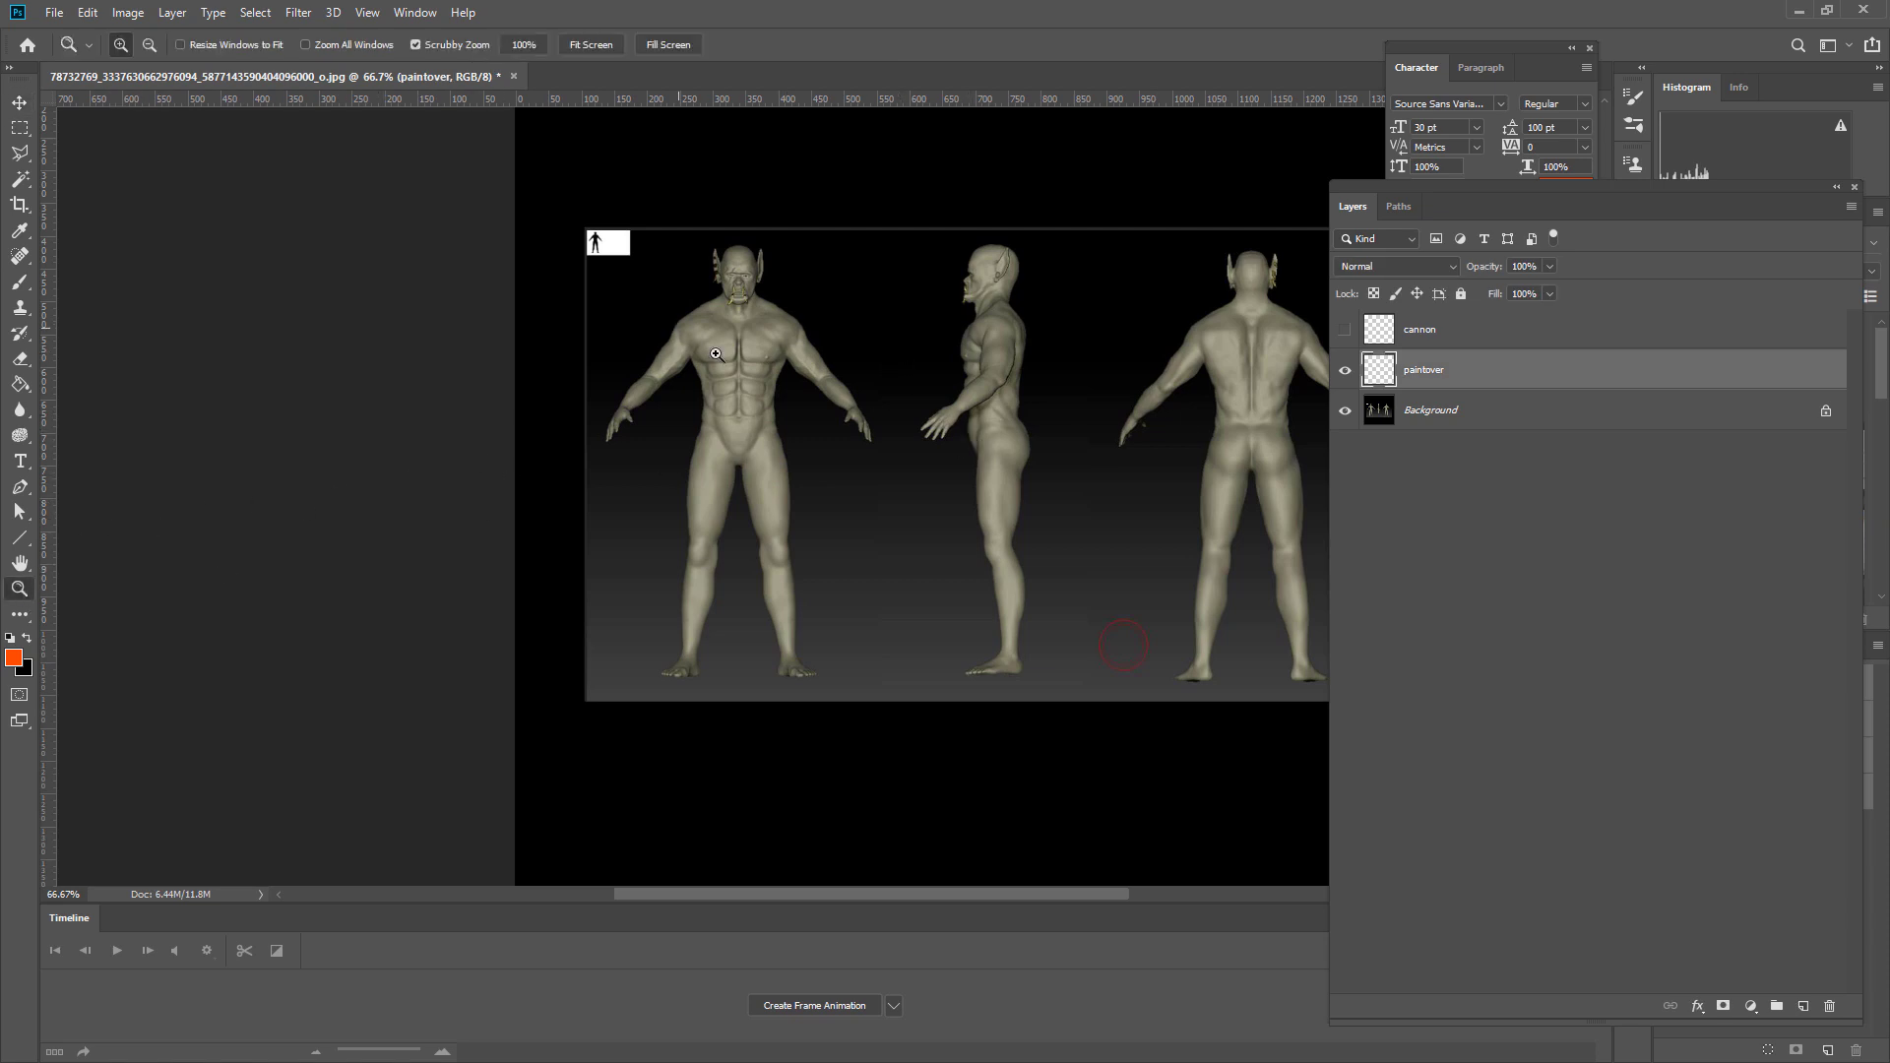
drag(748, 347, 848, 264)
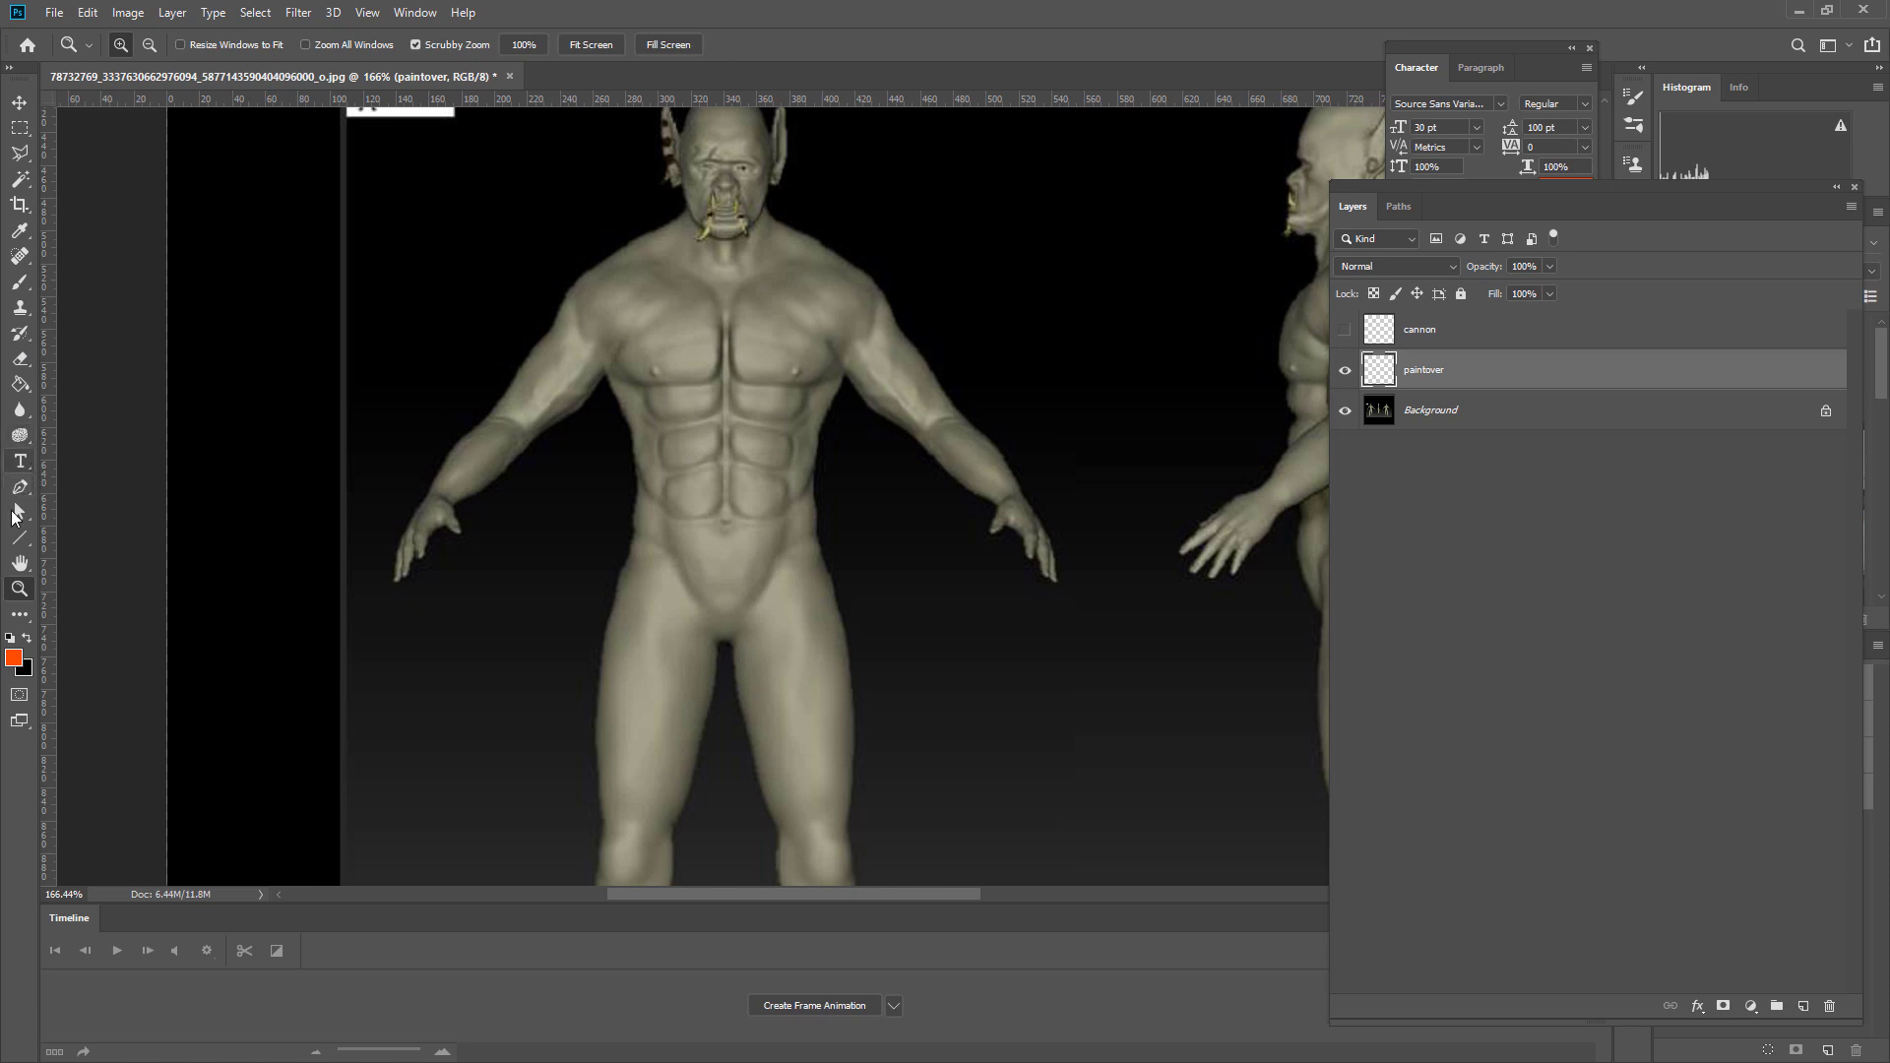
- Set up the Brush tool with a bright red foreground colour and a small size of 7
click(23, 283)
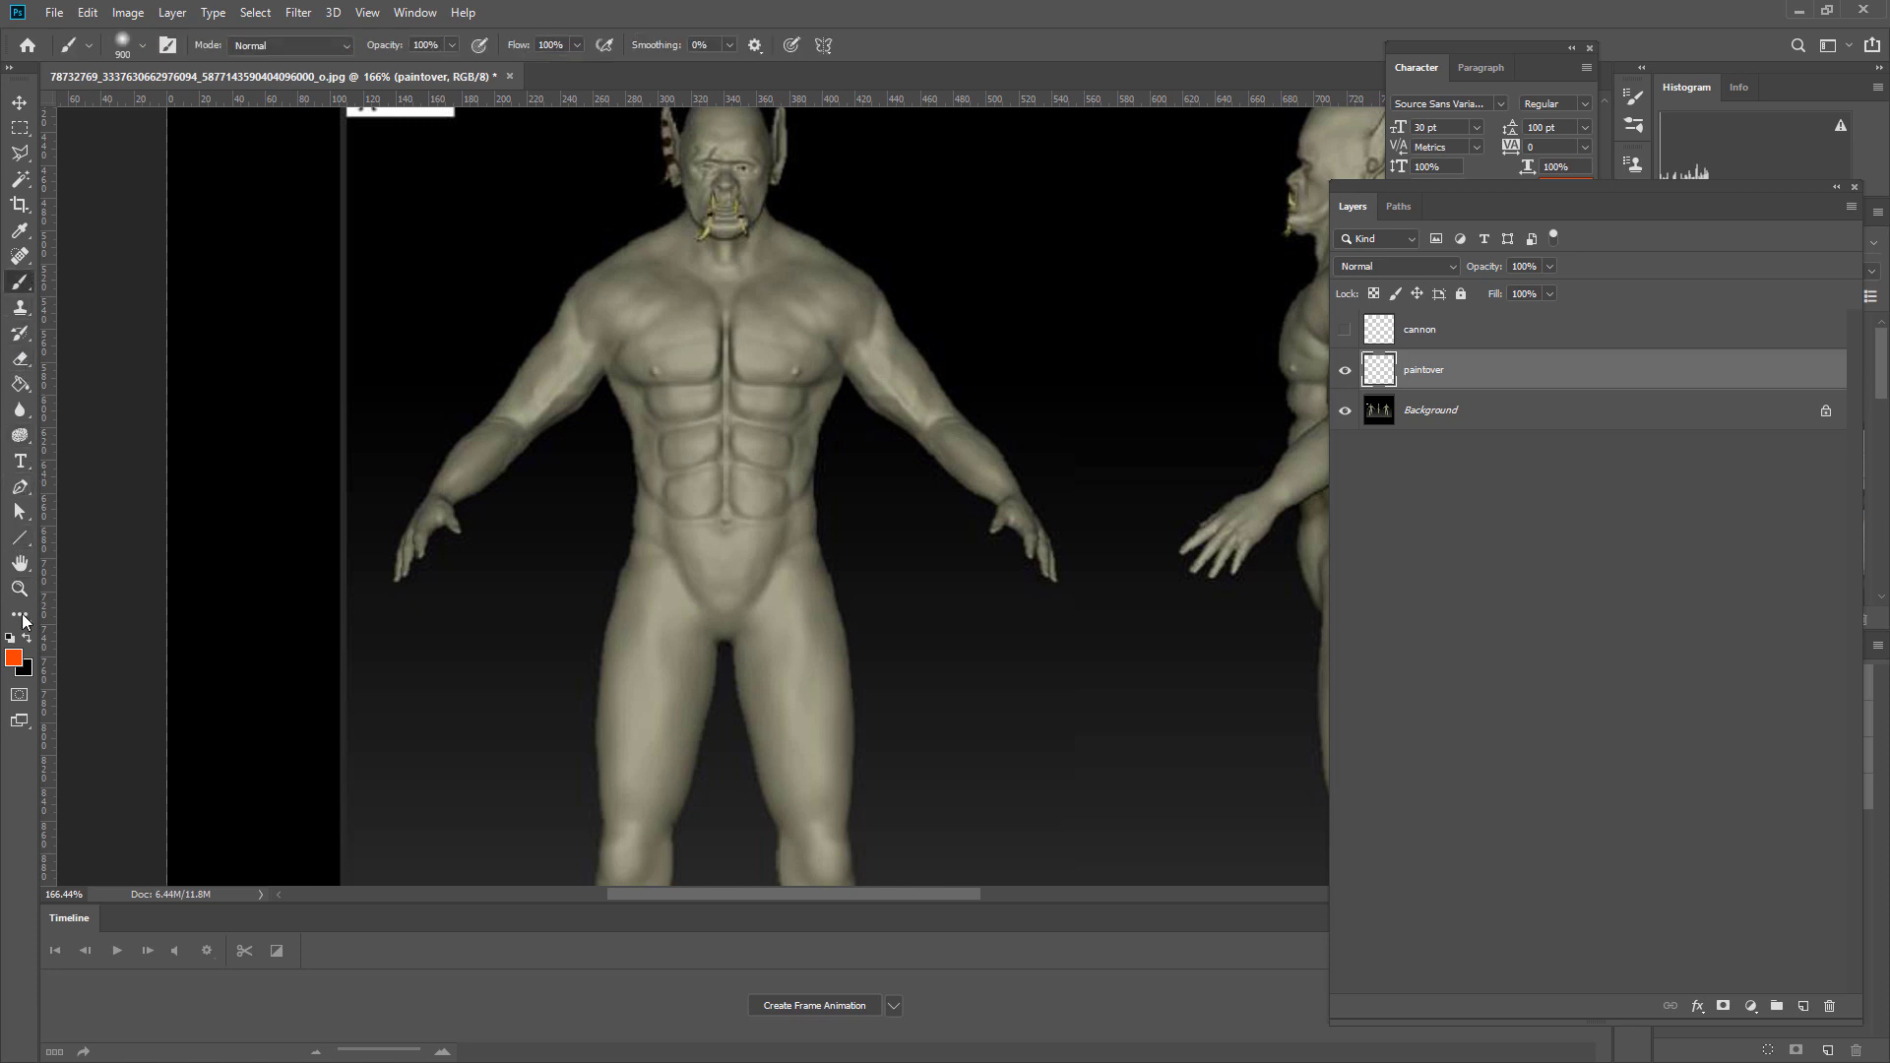
click(9, 661)
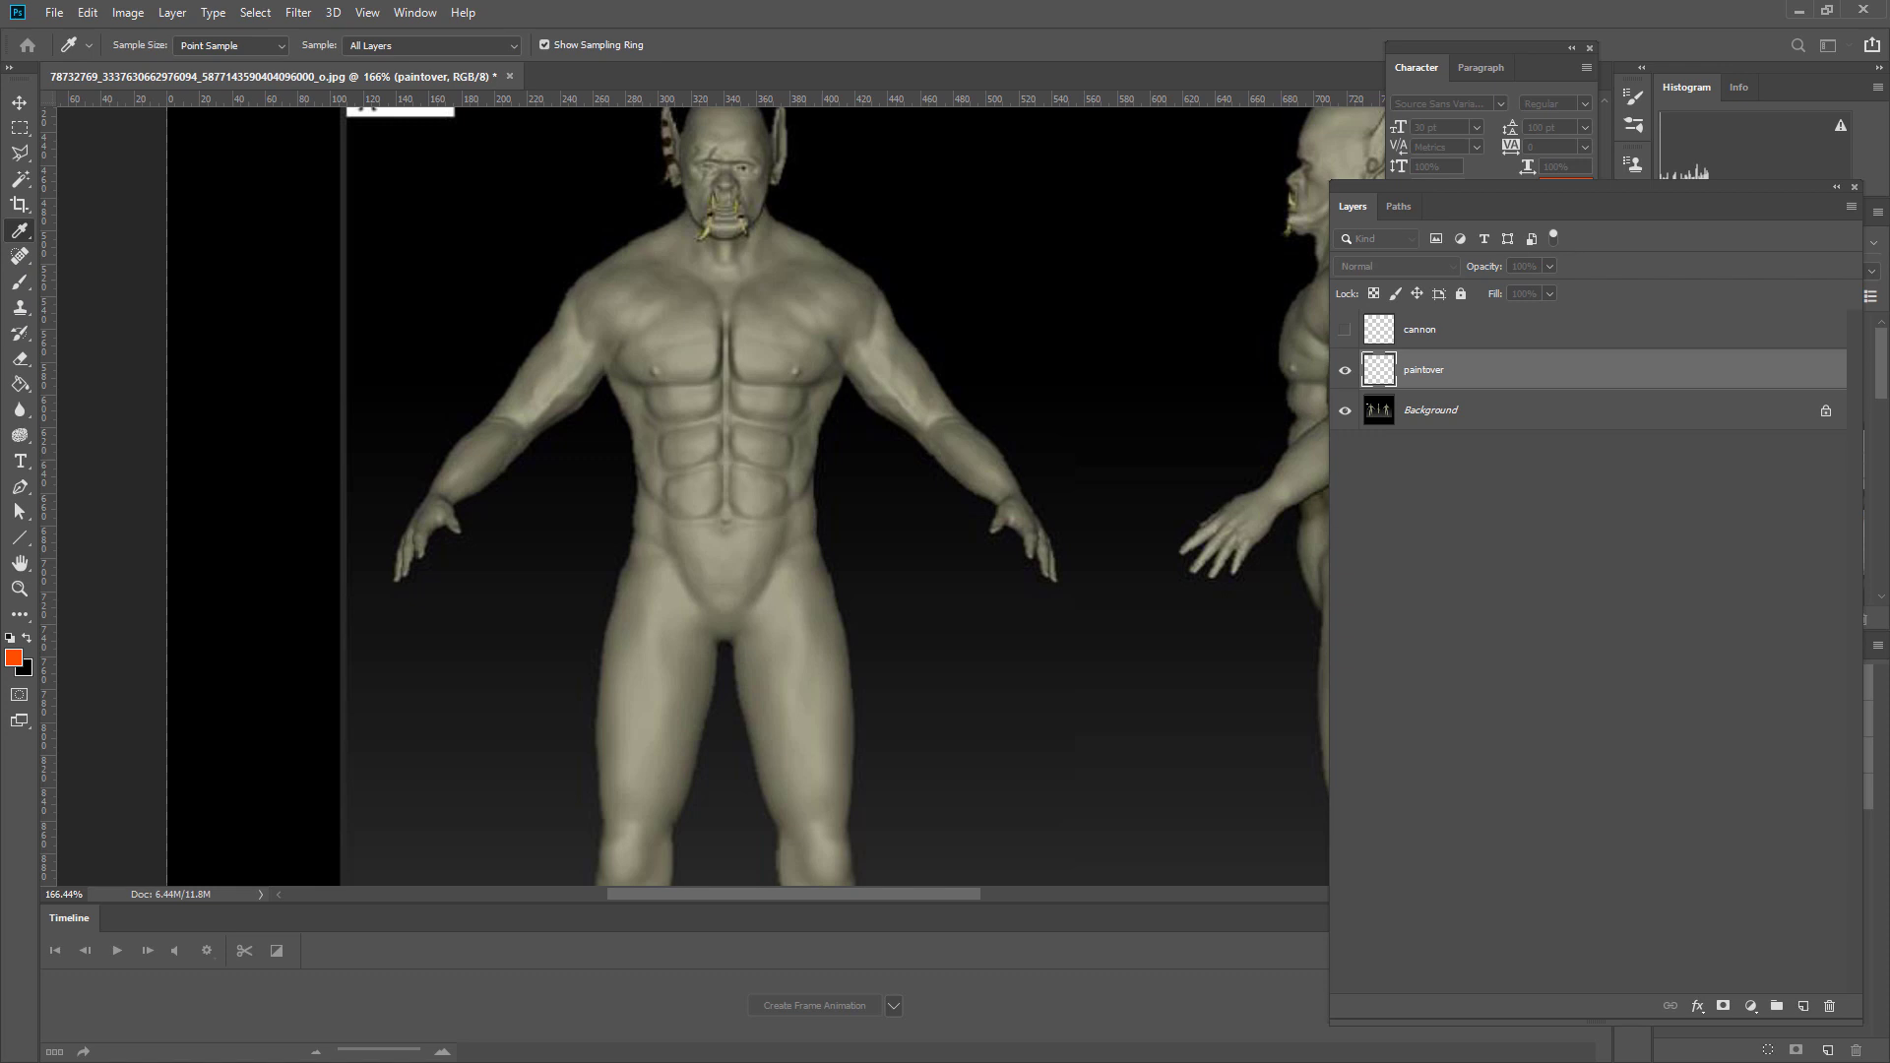
key(Return)
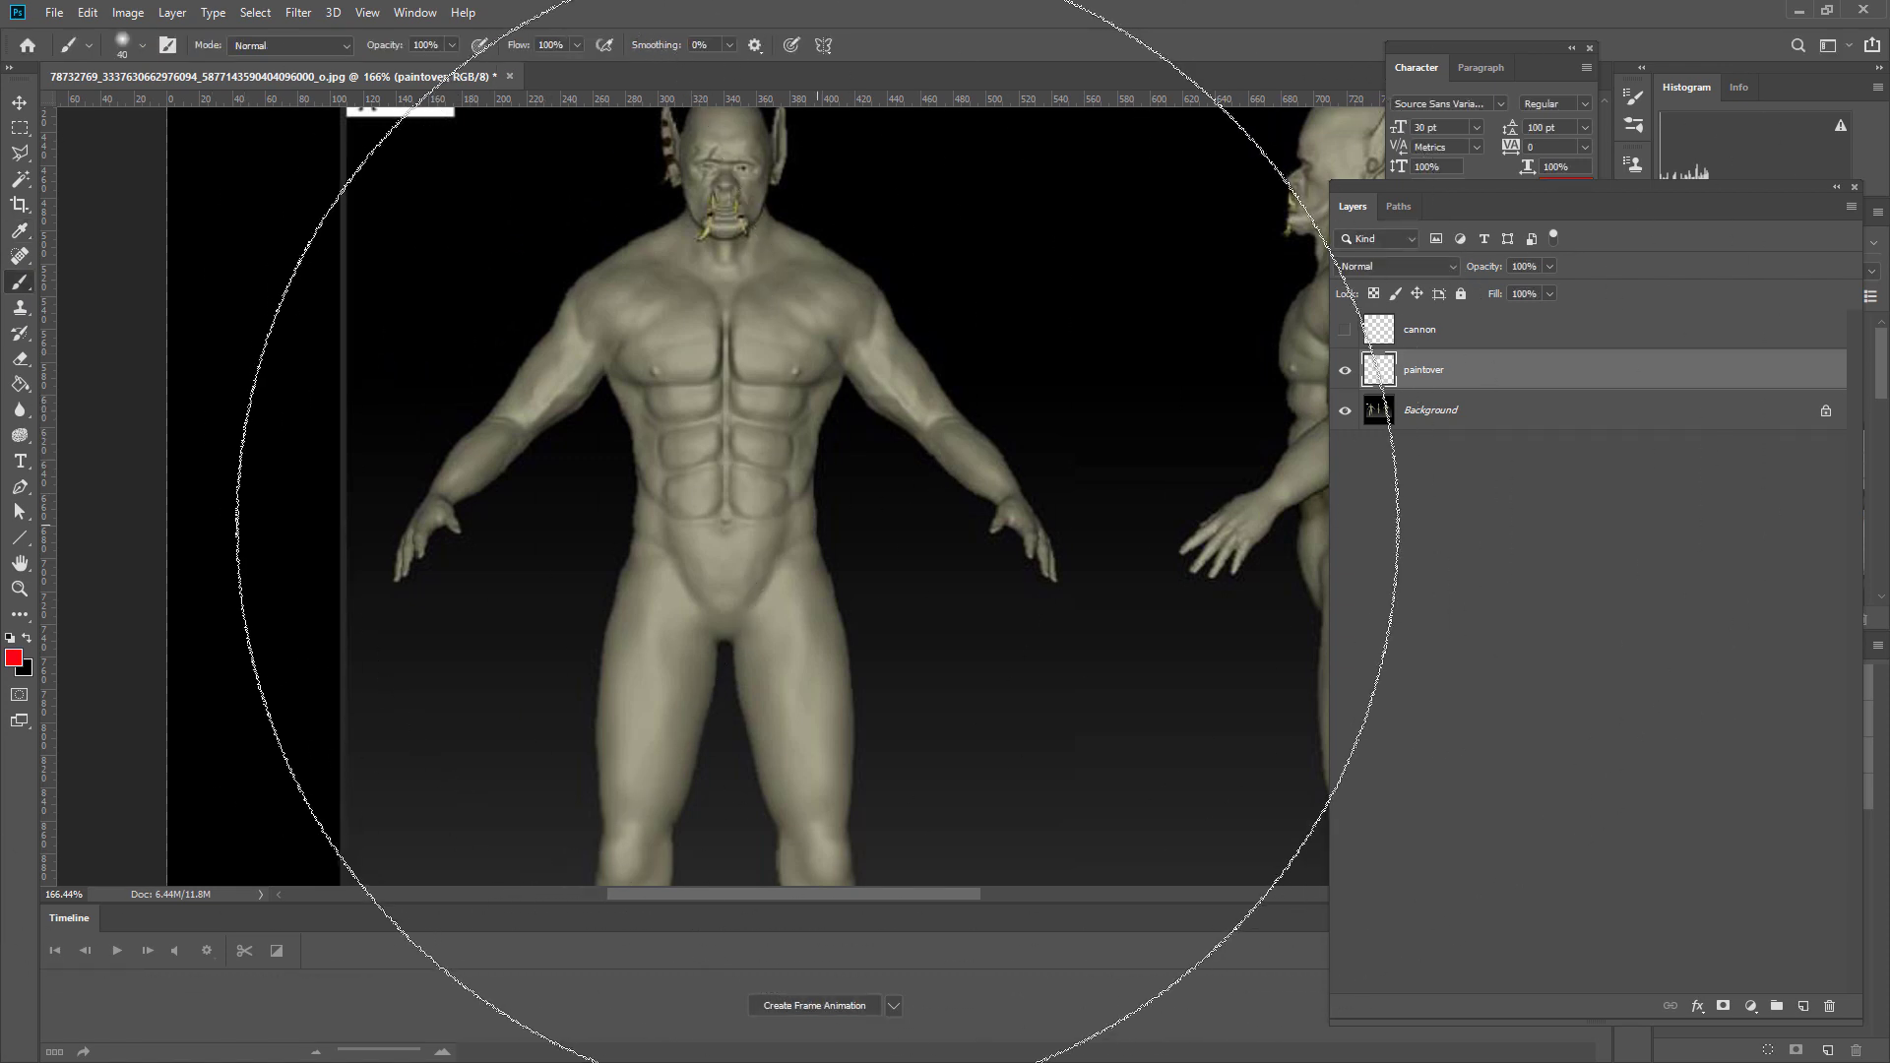
key(bracketleft)
key(bracketleft)
key(bracketleft)
key(bracketleft)
key(bracketleft)
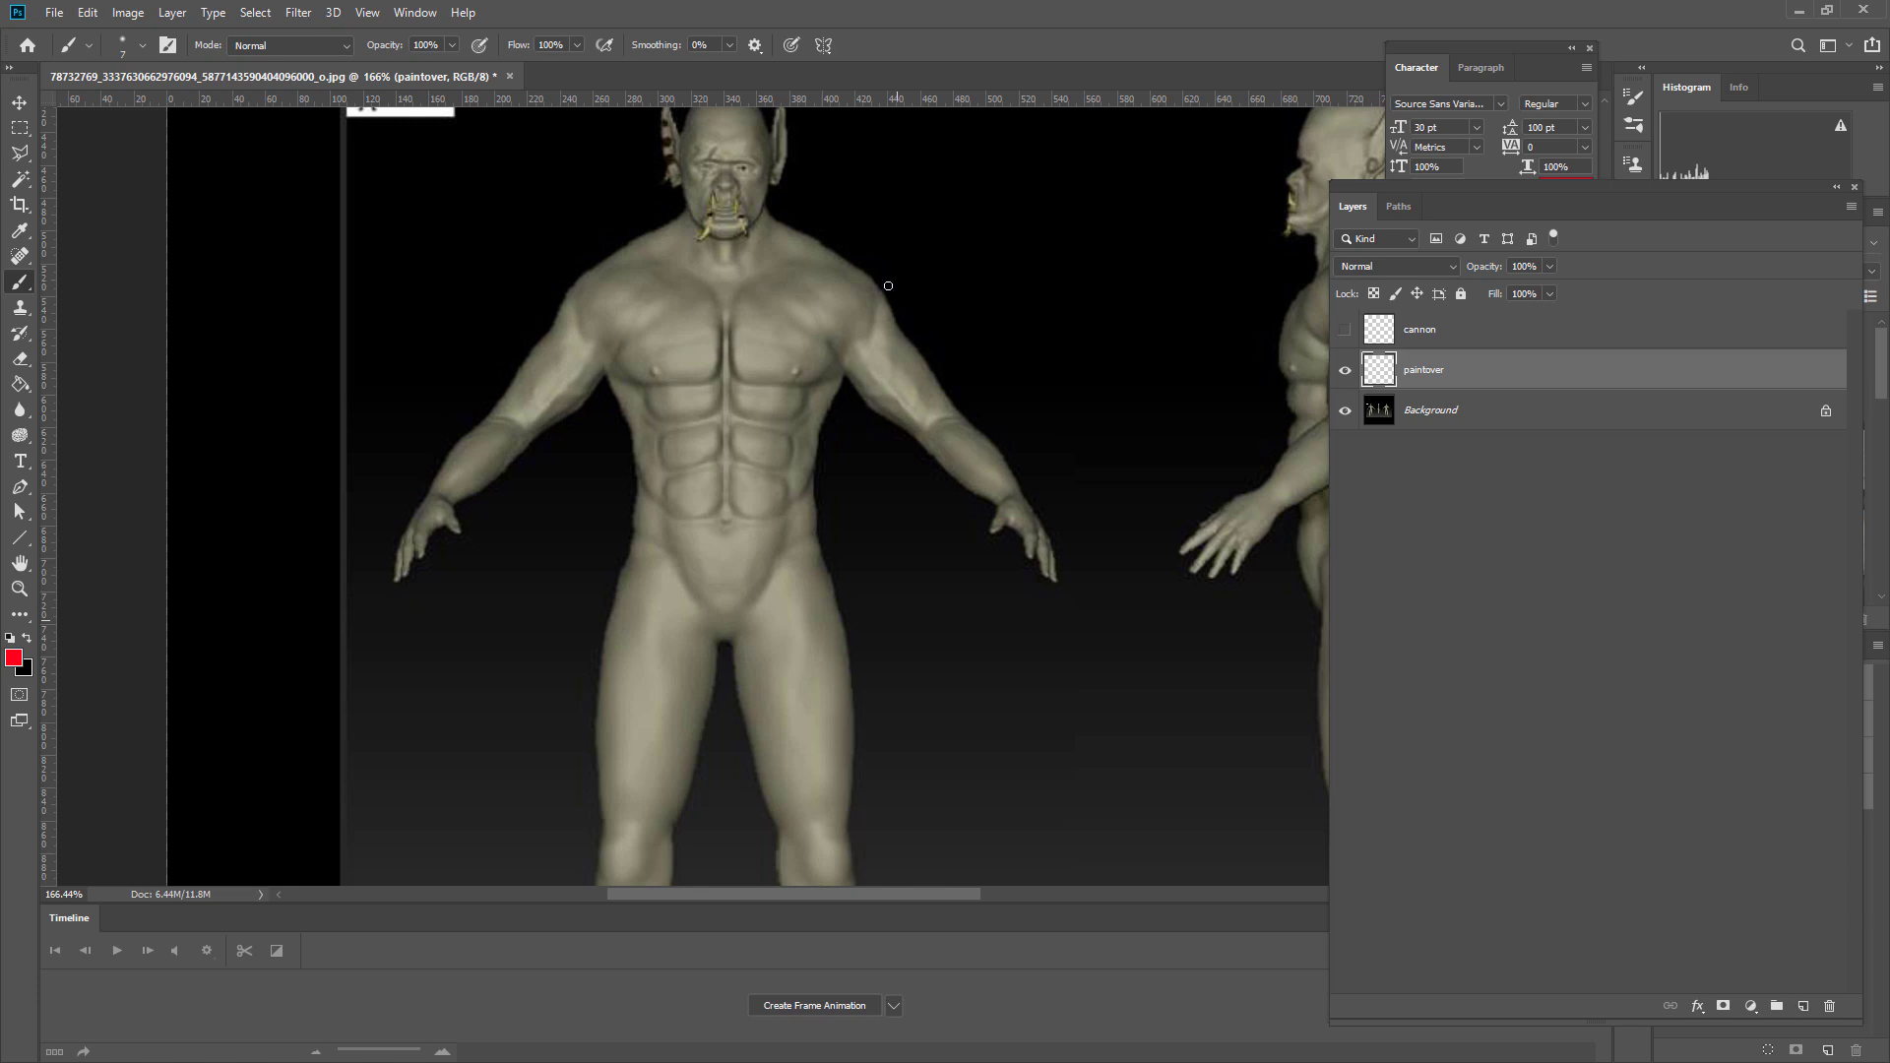
- On the front view, circle the left shoulder and front armpit, cross the upper abdominals, and mark the lower abdominals and left flank
mouse_move(827, 320)
mouse_down()
mouse_move(853, 339)
mouse_move(837, 319)
mouse_up()
mouse_move(862, 279)
mouse_down()
mouse_move(801, 272)
mouse_move(834, 316)
mouse_move(884, 310)
mouse_move(834, 263)
mouse_up()
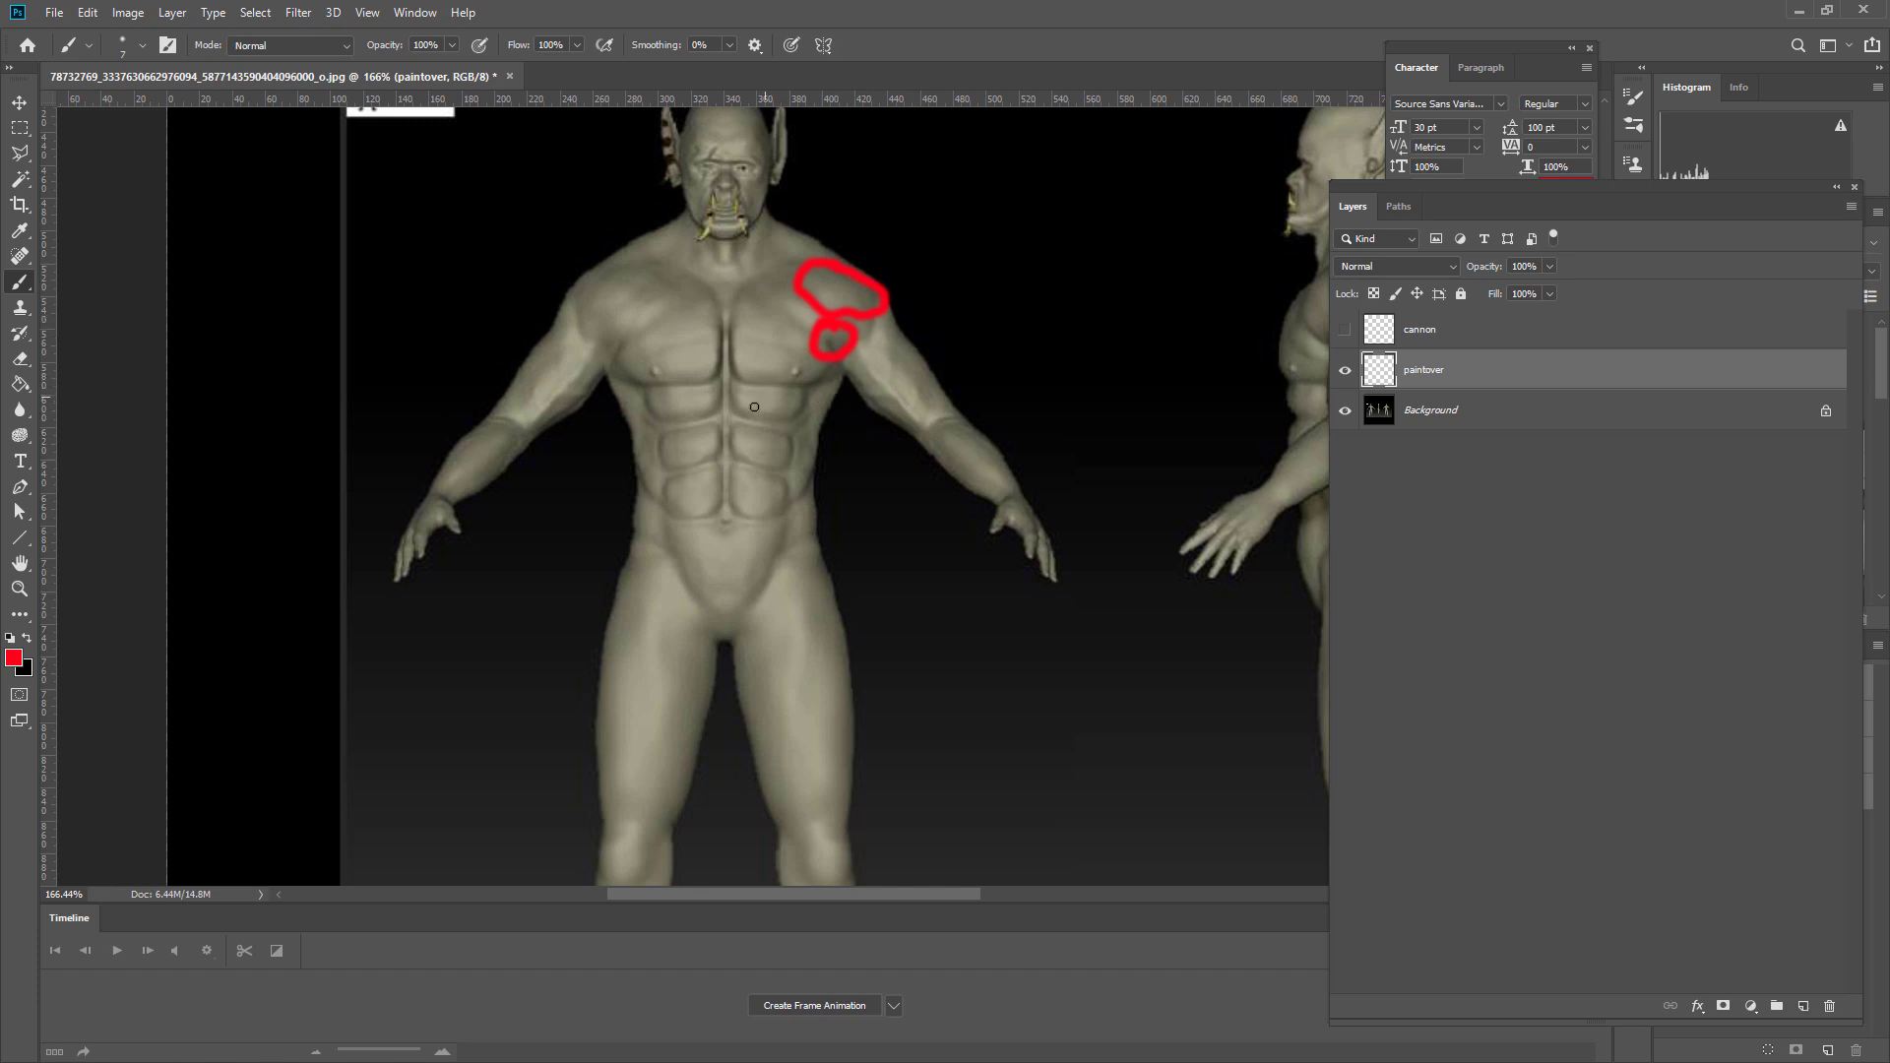
mouse_move(750, 392)
mouse_down()
mouse_move(772, 414)
mouse_move(705, 420)
mouse_move(710, 391)
mouse_up()
mouse_move(692, 527)
mouse_down()
mouse_move(711, 552)
mouse_move(717, 527)
mouse_move(747, 530)
mouse_move(814, 464)
mouse_move(800, 455)
mouse_up()
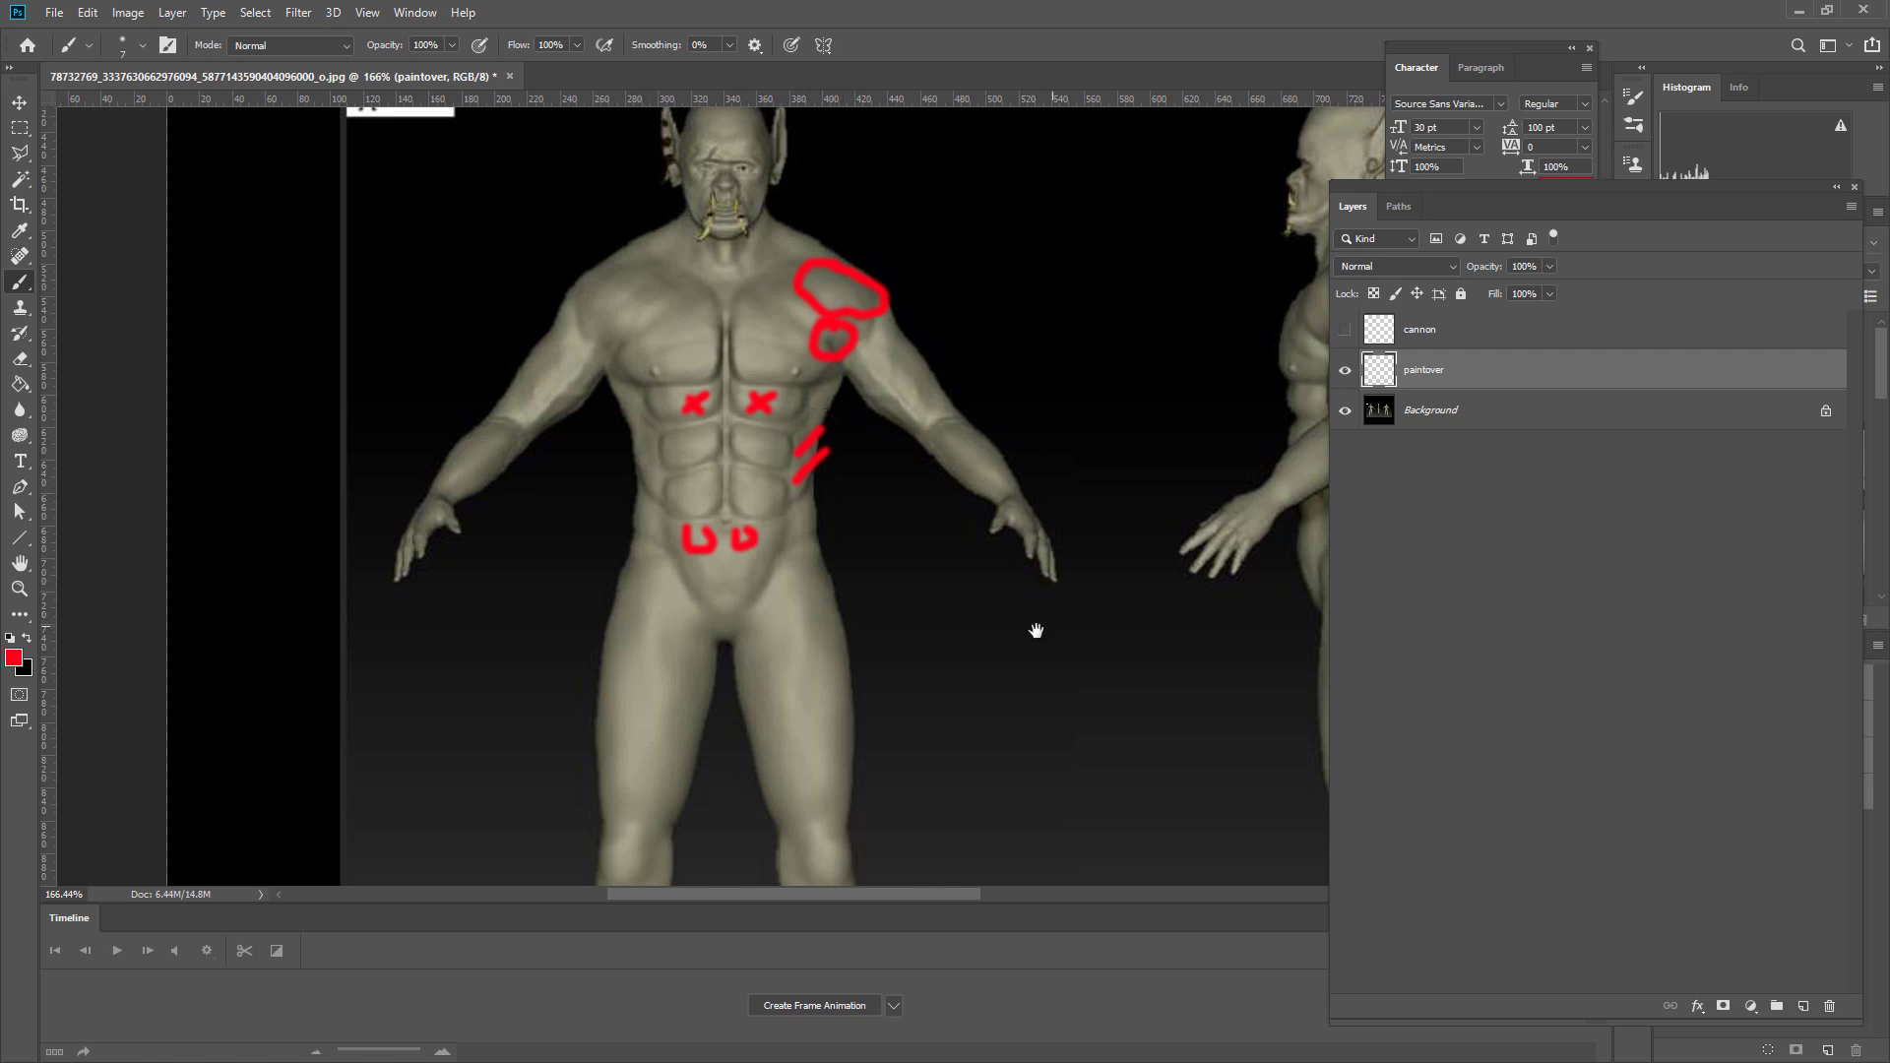
- Mark the front view's left lat and both hip creases, and outline the abdominal wall as a V down to the groin
mouse_move(1034, 634)
mouse_down()
mouse_move(877, 644)
mouse_move(945, 646)
mouse_up()
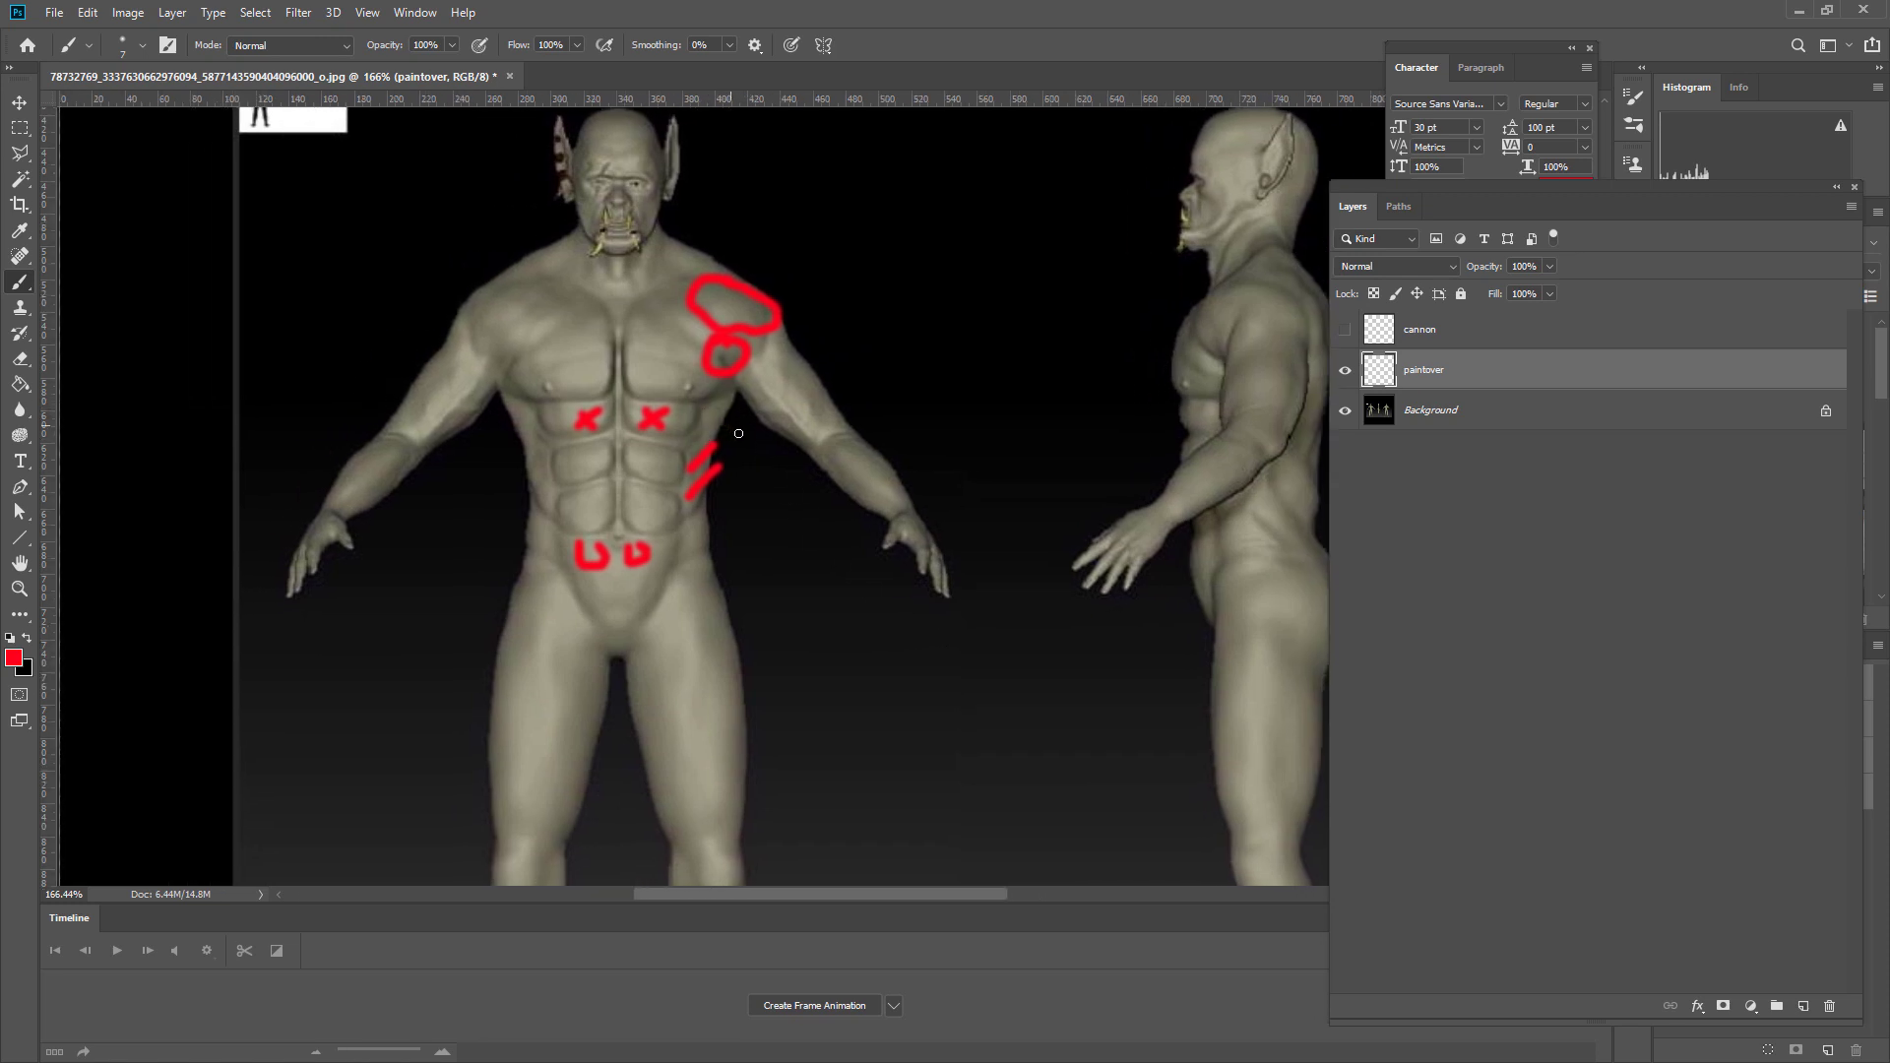
mouse_move(1126, 566)
mouse_down()
mouse_move(427, 557)
mouse_move(949, 498)
mouse_move(1037, 469)
mouse_up()
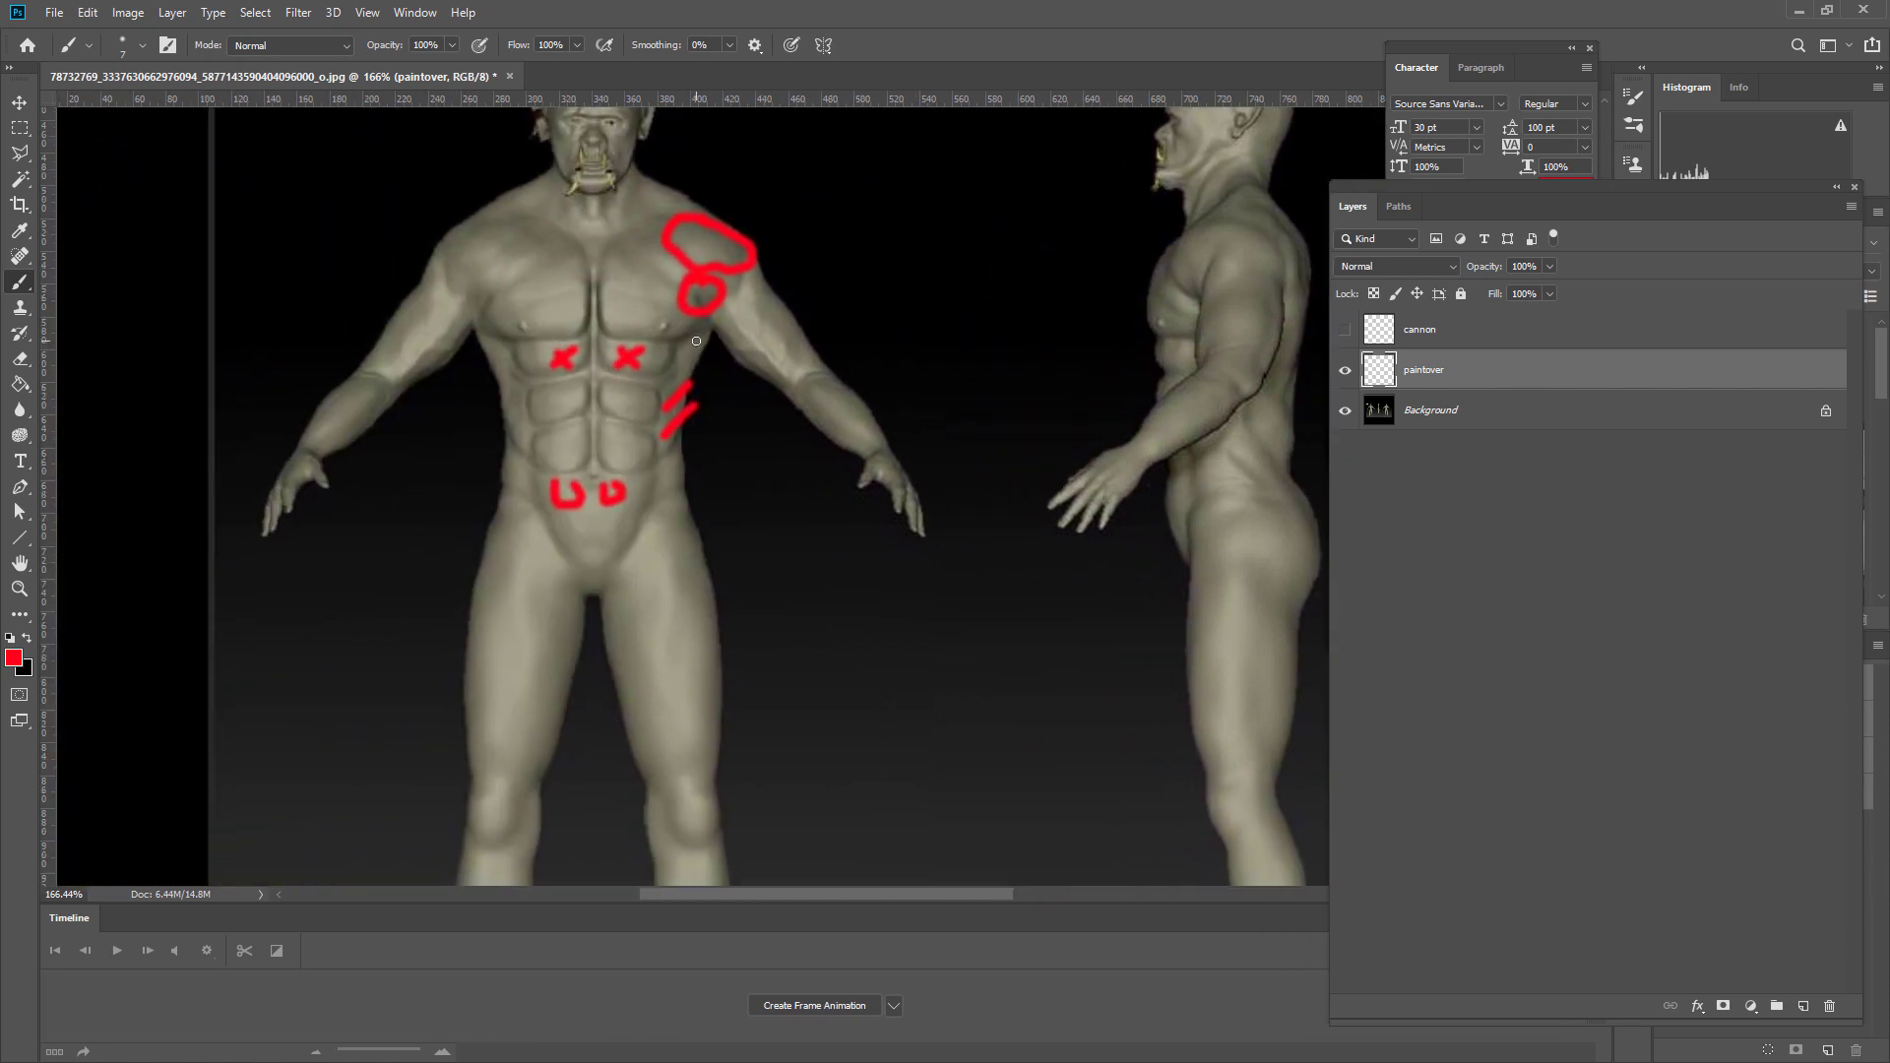
mouse_move(714, 329)
mouse_down()
mouse_move(676, 350)
mouse_move(737, 396)
mouse_up()
drag(598, 600, 692, 513)
drag(509, 515, 552, 553)
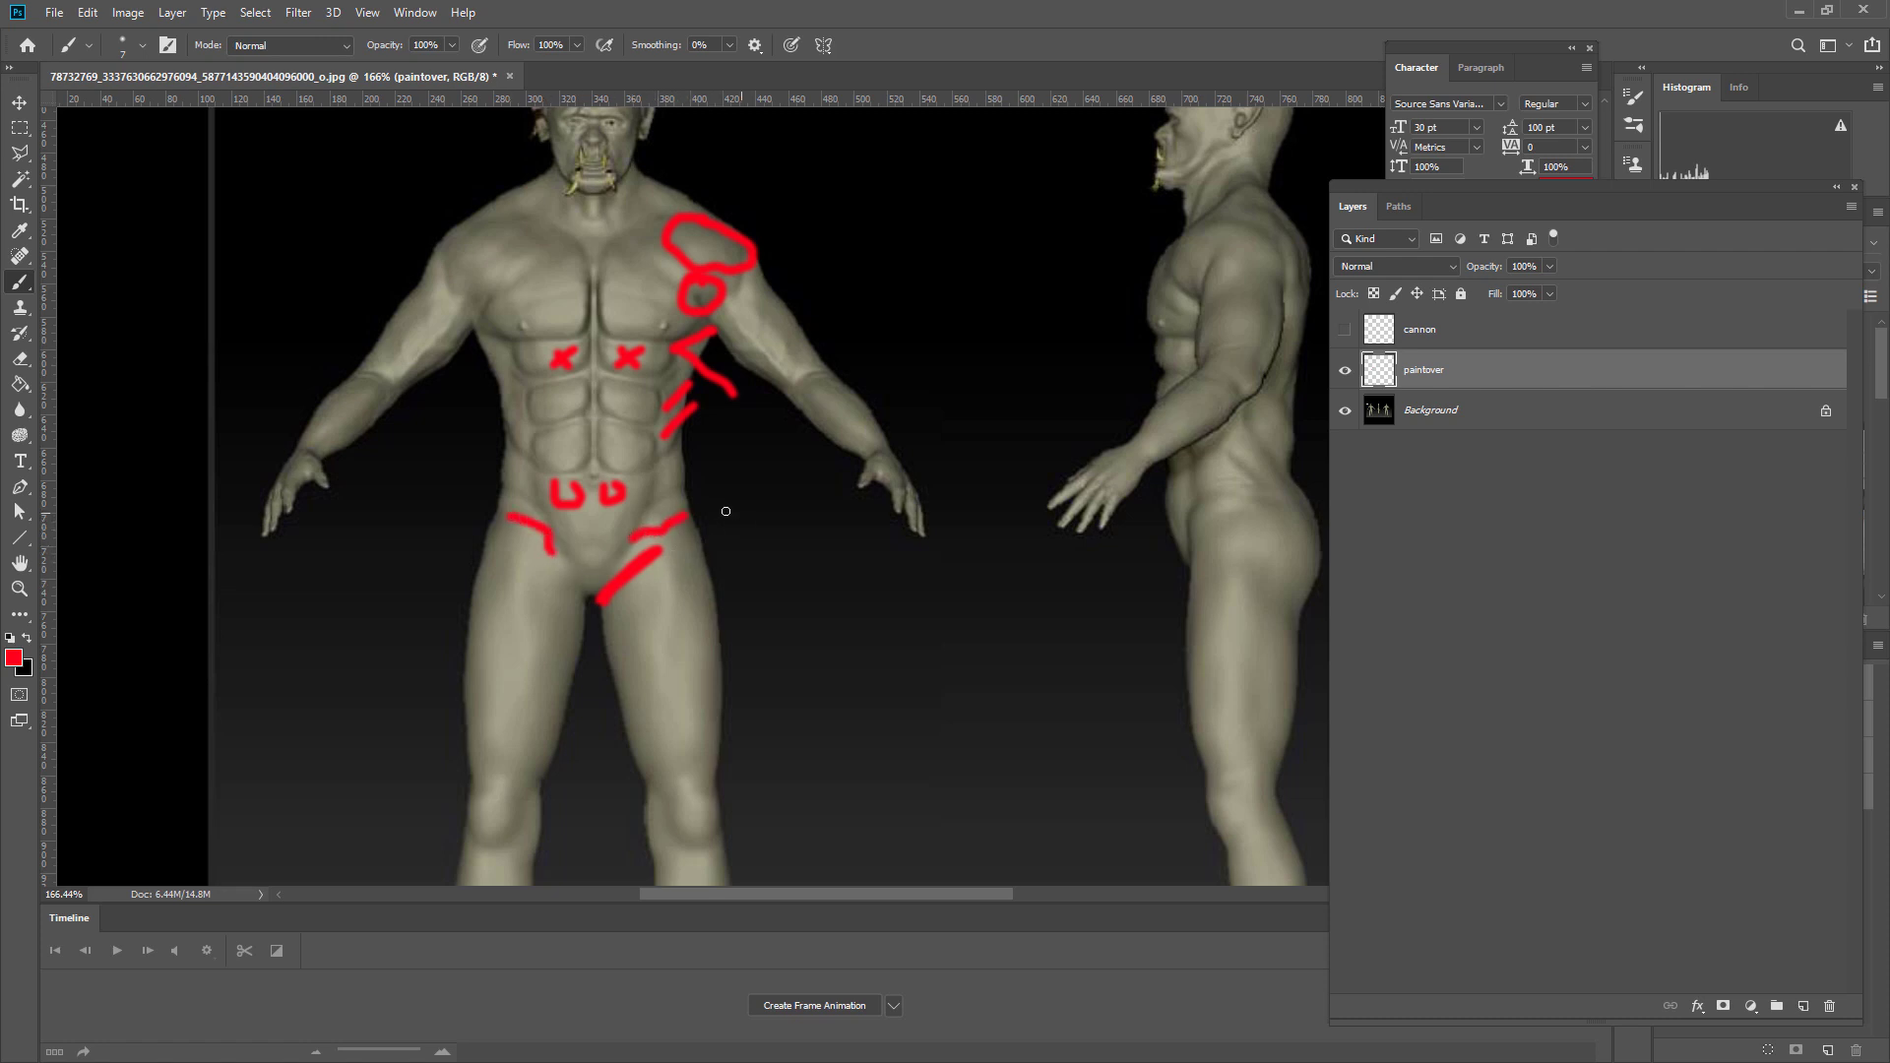
mouse_move(653, 399)
mouse_down()
mouse_move(628, 546)
mouse_move(600, 575)
mouse_move(547, 472)
mouse_move(538, 374)
mouse_up()
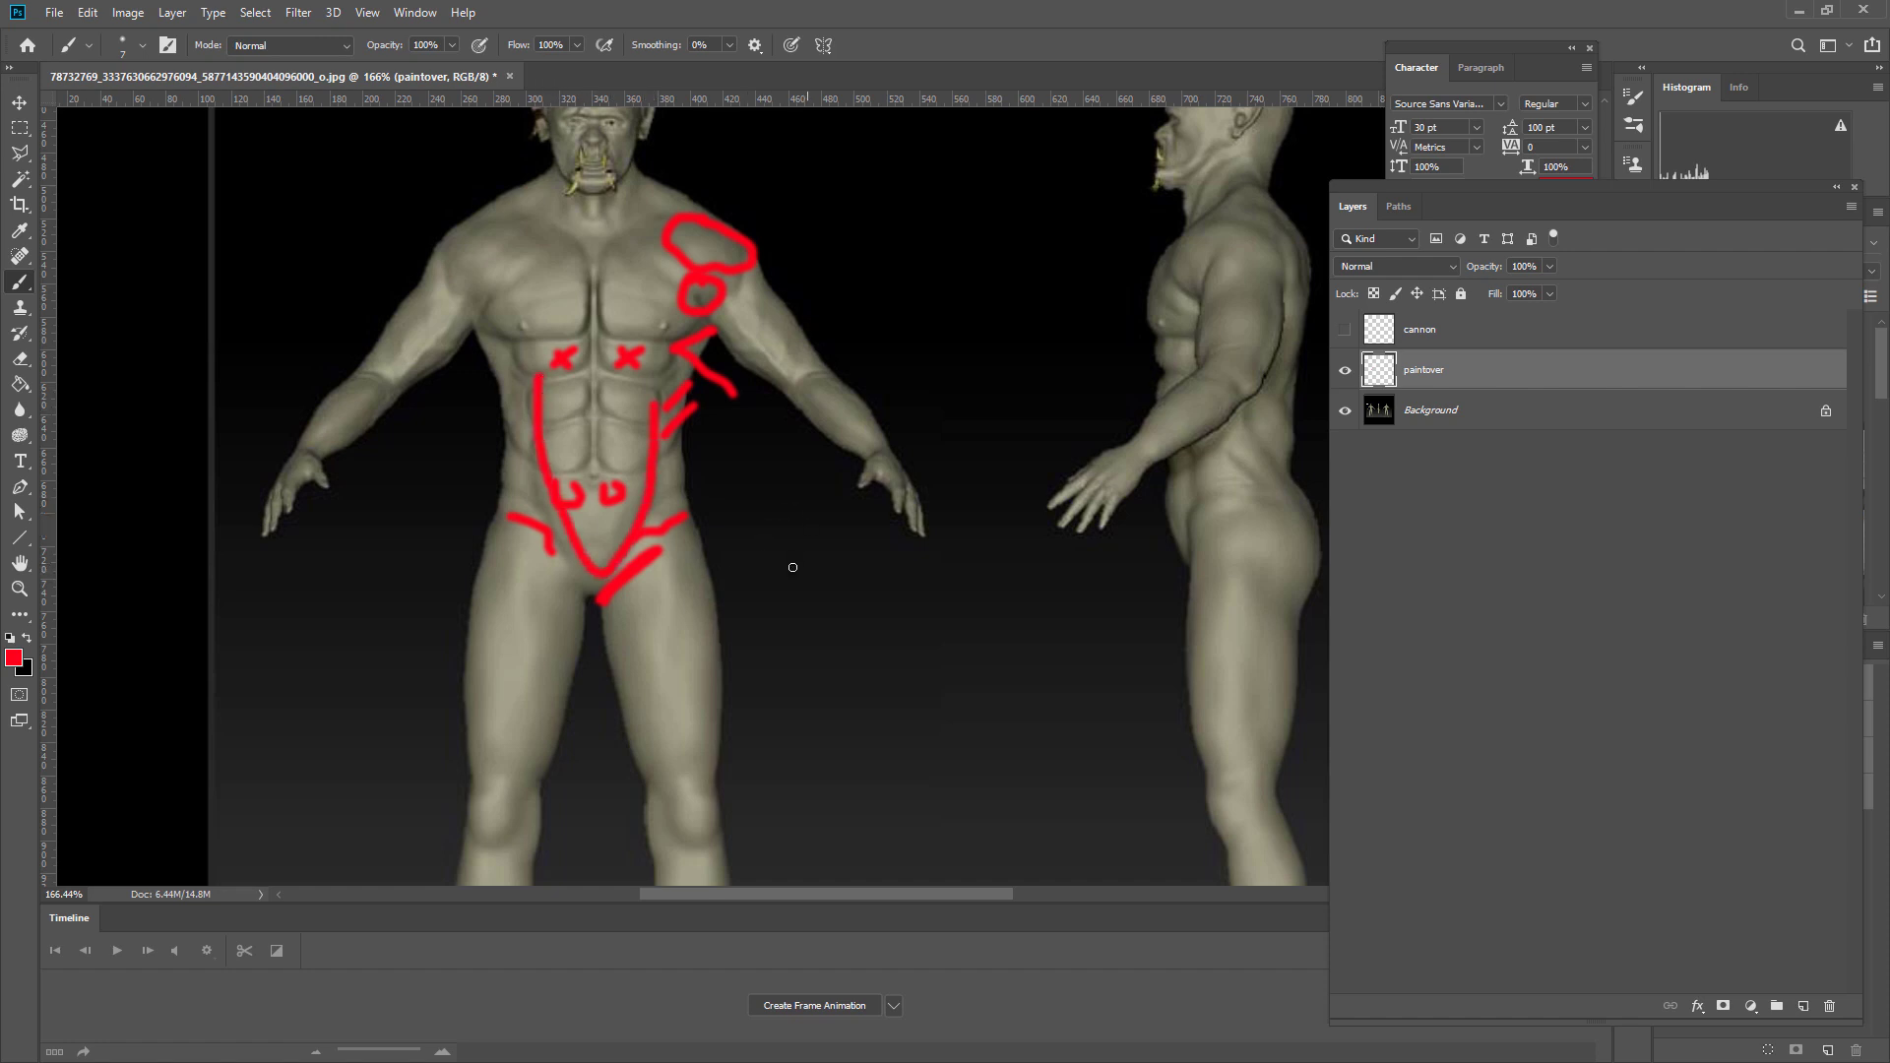
- Sample red from the markings, circle the front view's left upper arm, and sketch the upper arm muscles on the side view
alt+click(819, 623)
click(765, 295)
alt+click(656, 485)
mouse_move(742, 298)
mouse_down()
mouse_move(786, 348)
mouse_move(782, 383)
mouse_move(750, 298)
mouse_up()
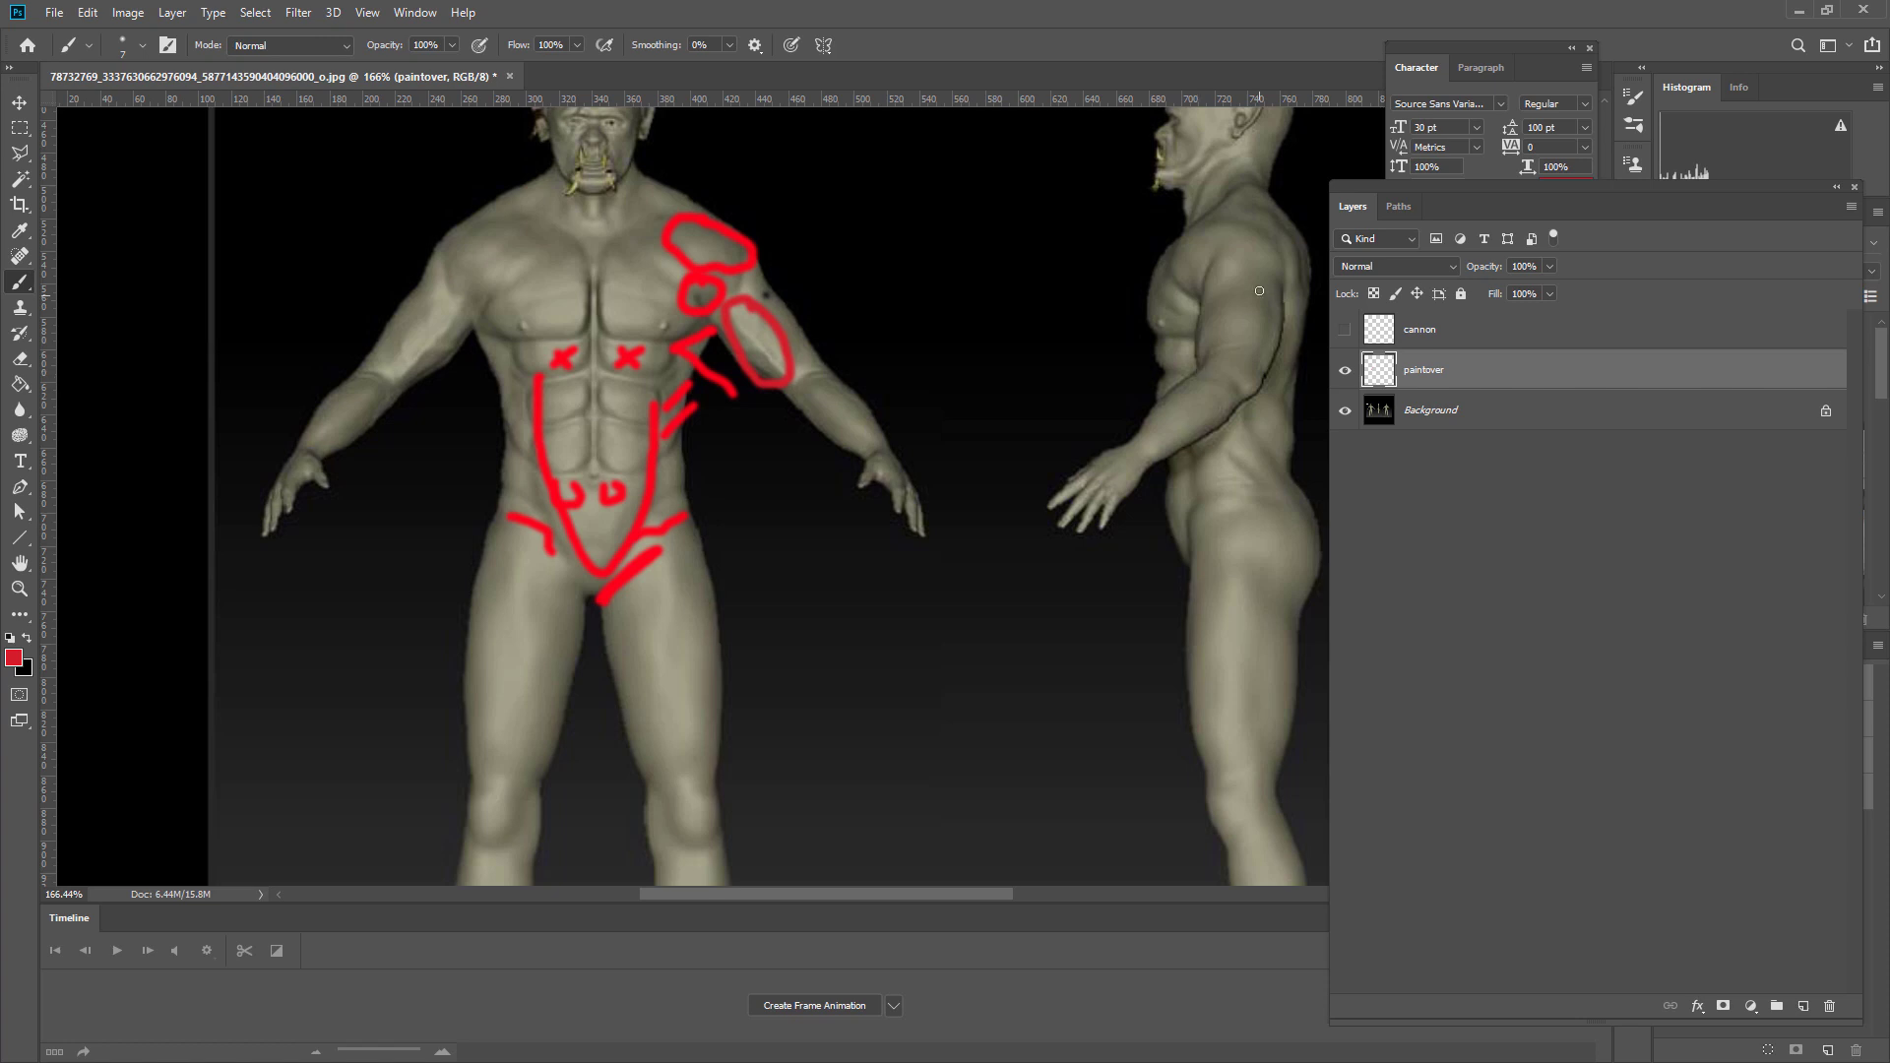
mouse_move(1205, 250)
mouse_down()
mouse_move(1230, 290)
mouse_move(1274, 260)
mouse_move(1217, 355)
mouse_move(1193, 305)
mouse_move(1216, 285)
mouse_move(1244, 351)
mouse_move(1270, 356)
mouse_move(1278, 284)
mouse_move(1256, 348)
mouse_up()
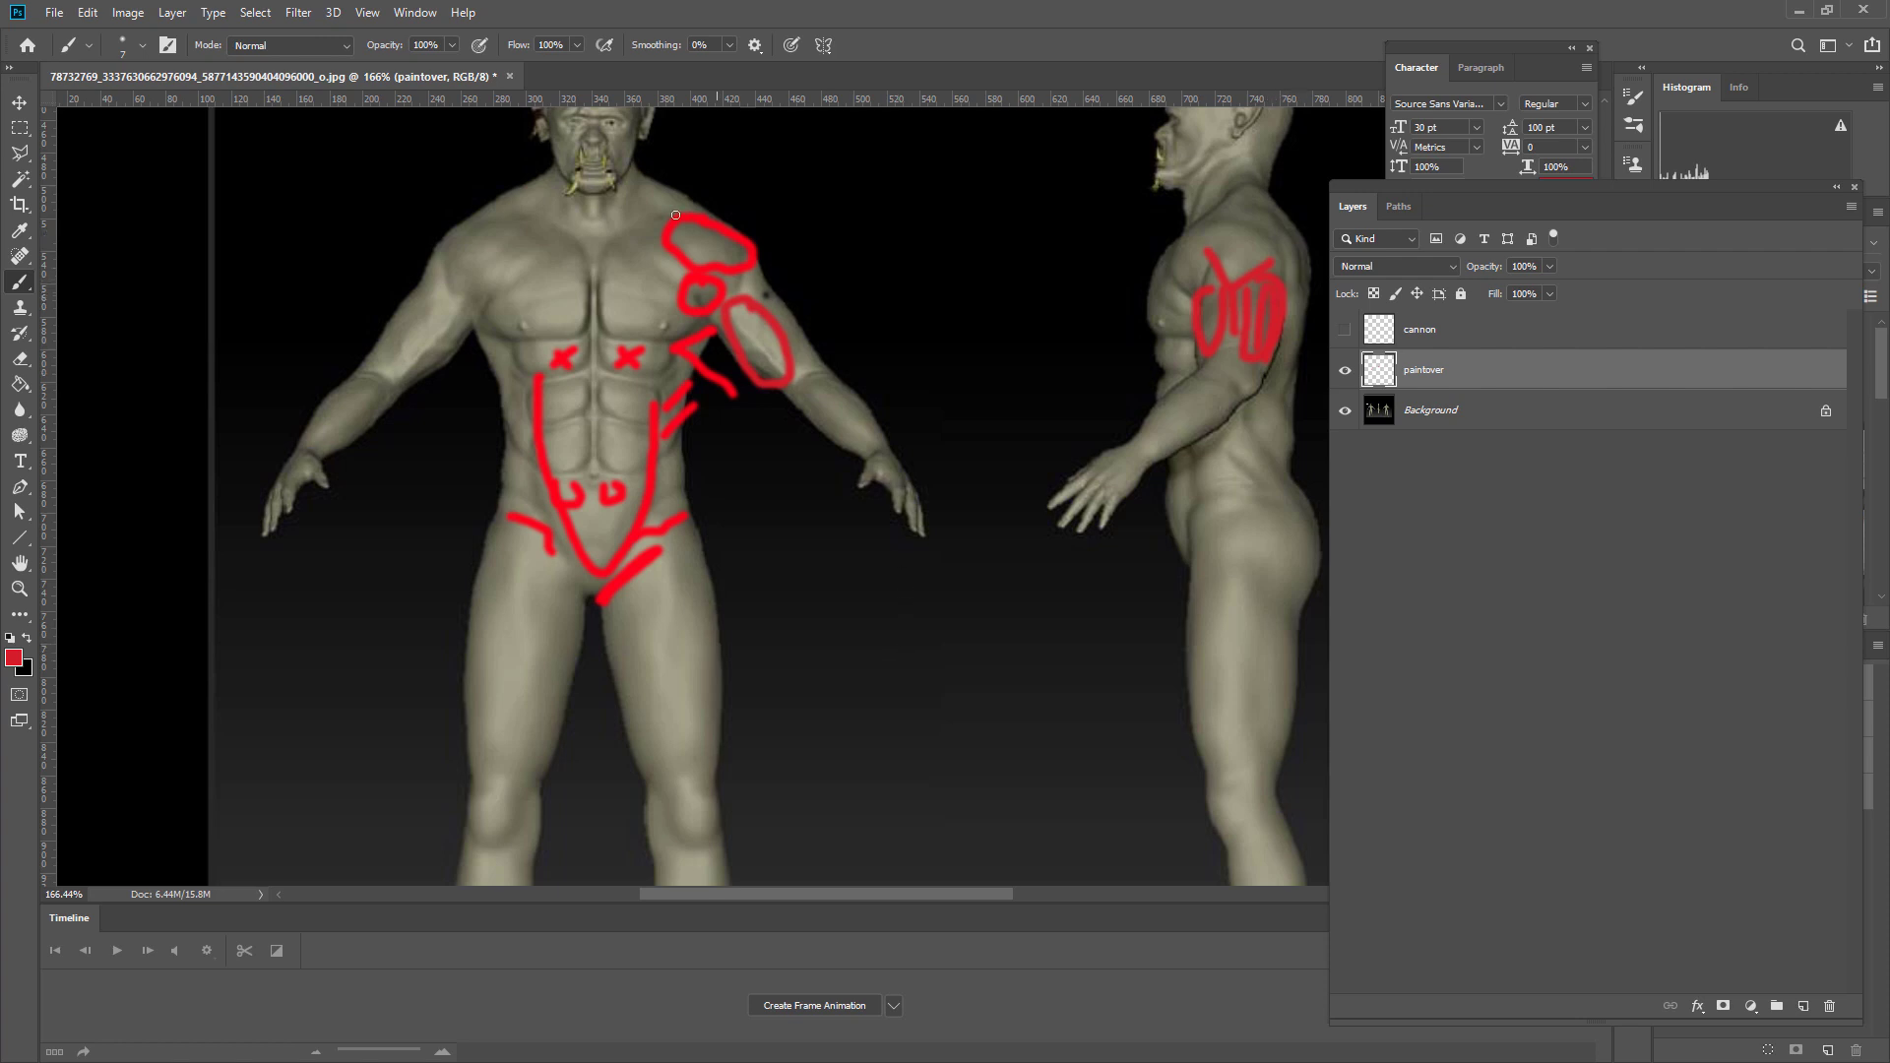
- Draw a curved stroke over the side view's shoulder and a slanted line along the front of its chest in sampled red
alt+click(827, 623)
drag(1225, 238, 1276, 210)
alt+click(1284, 293)
click(1270, 220)
drag(1179, 222, 1141, 308)
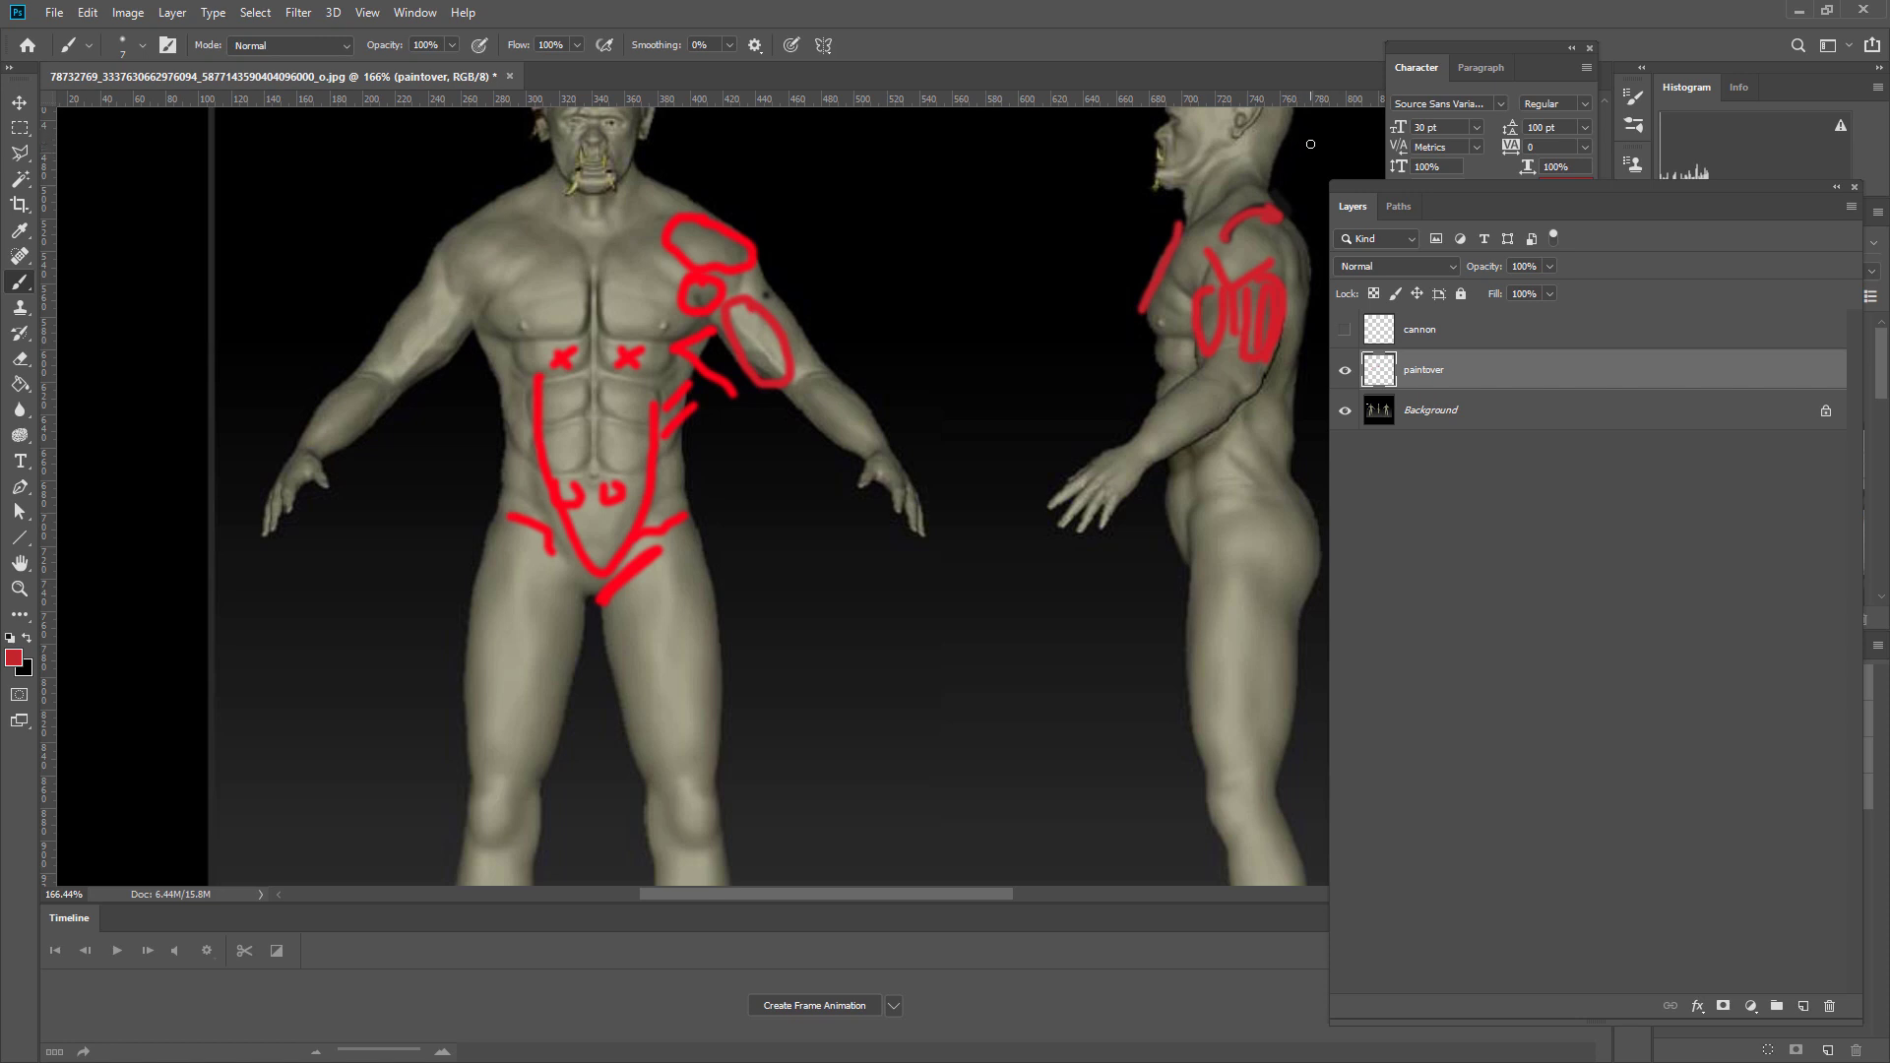
- Mark the side view's neck slope with a line and arrow, fill the front view's left trapezius, and draw an arrow between the views
drag(1314, 144, 1260, 183)
drag(1238, 137, 1201, 212)
drag(1253, 153, 1245, 189)
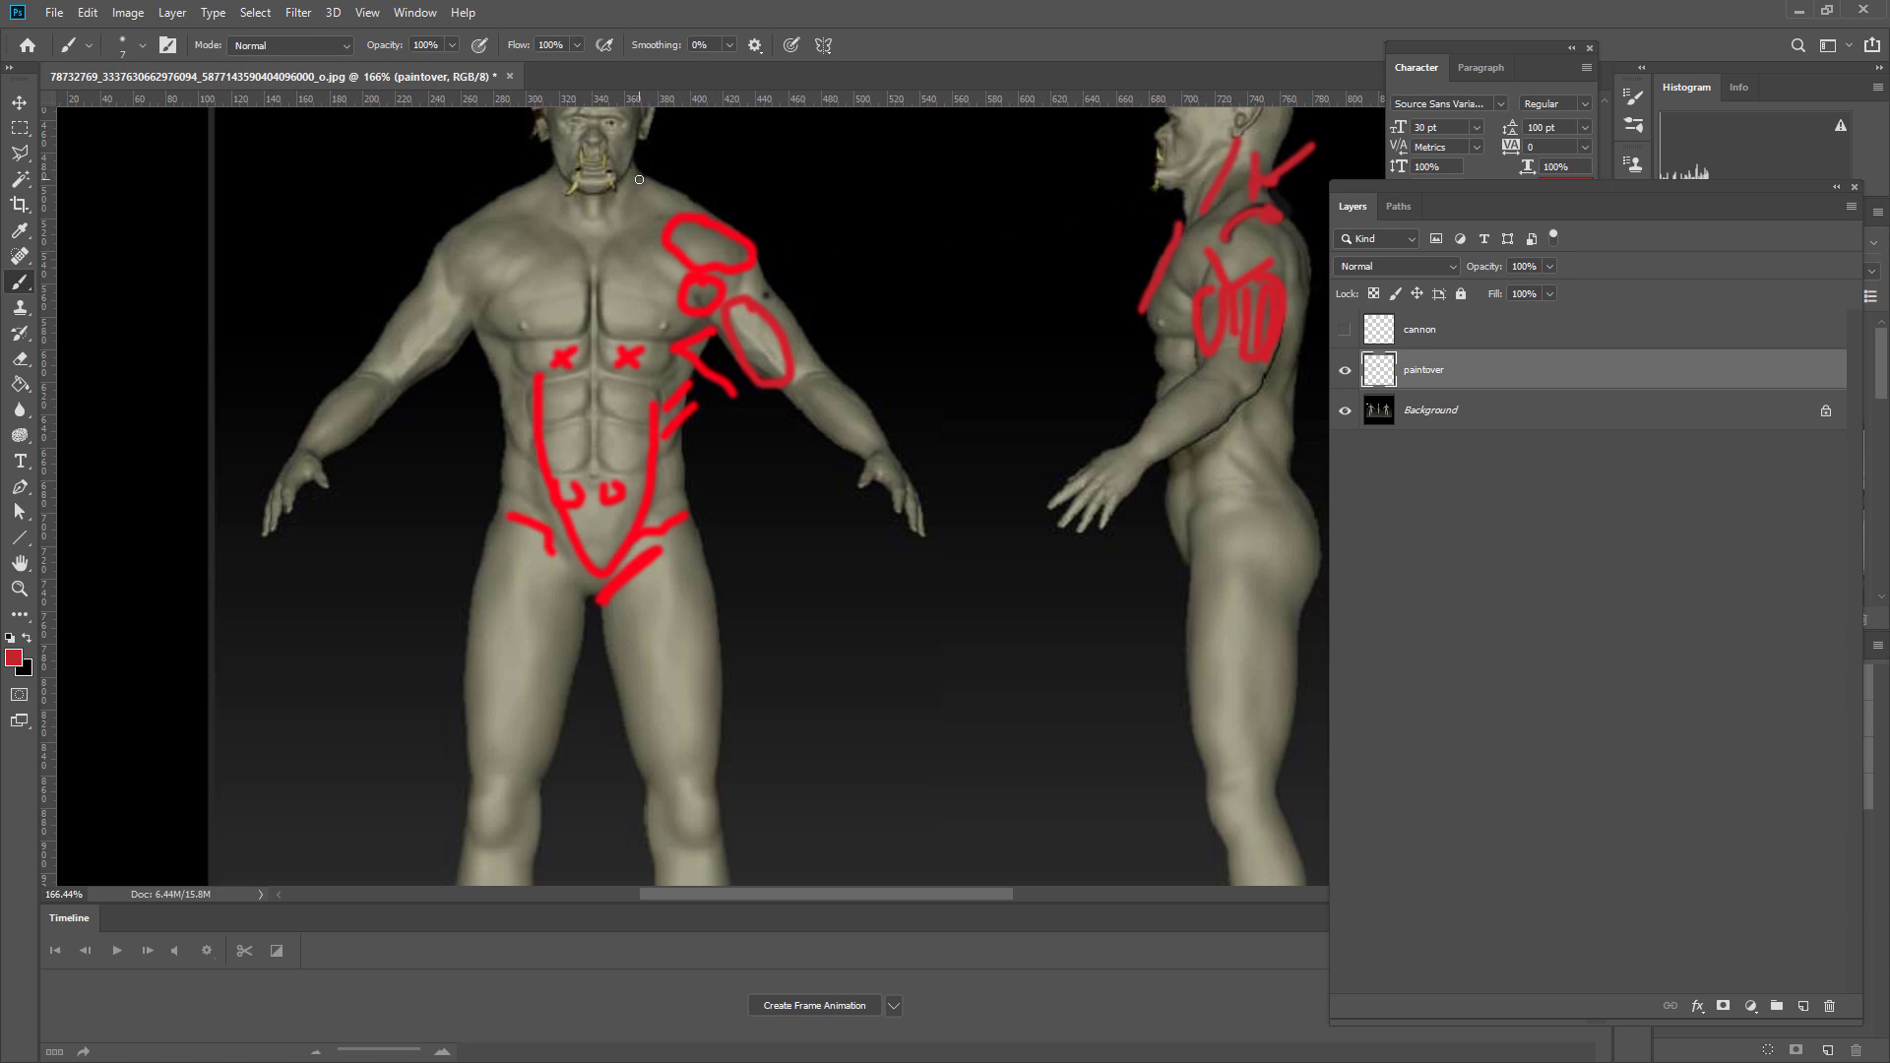
mouse_move(638, 178)
mouse_down()
mouse_move(640, 202)
mouse_move(672, 205)
mouse_up()
drag(641, 183, 654, 199)
mouse_move(1104, 200)
mouse_down()
mouse_move(980, 261)
mouse_move(1029, 209)
mouse_move(976, 279)
mouse_up()
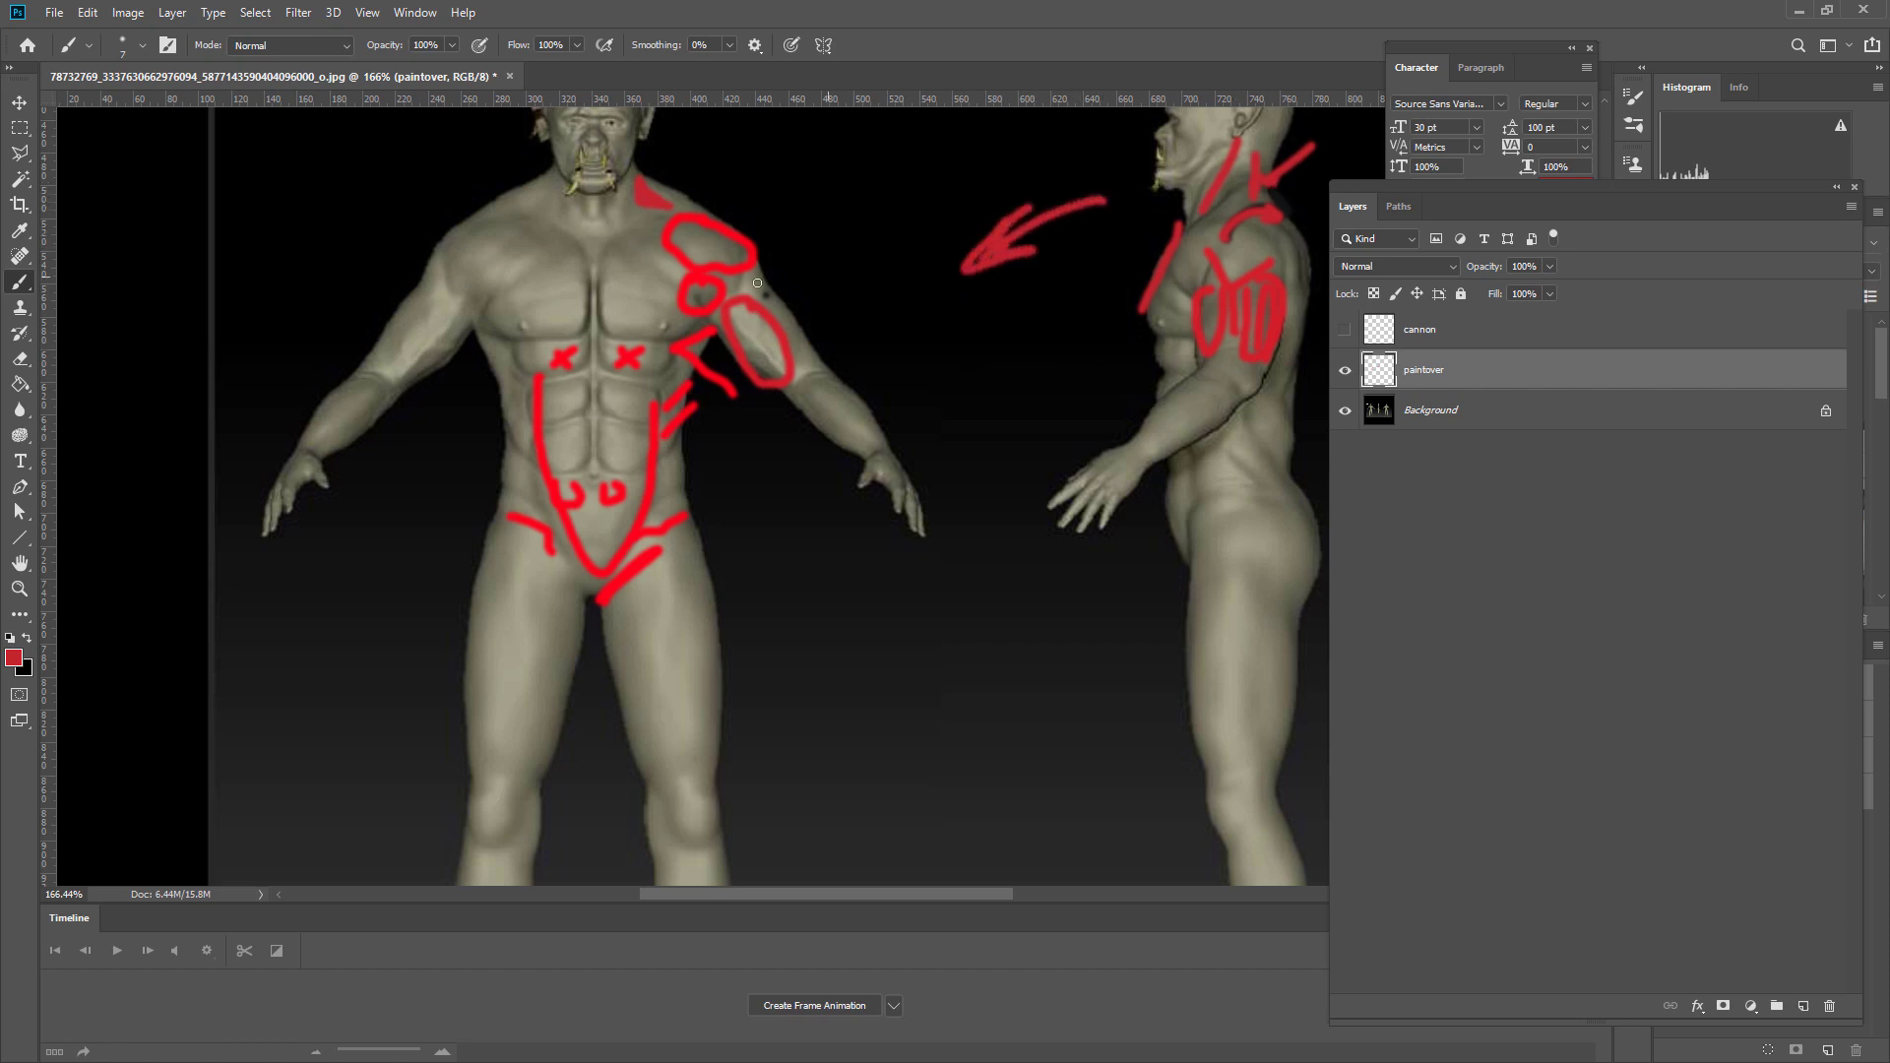
drag(1285, 134, 1269, 175)
- Shade a tapered red strip down the front view's left inner thigh and circle the left kneecap
drag(612, 596, 637, 721)
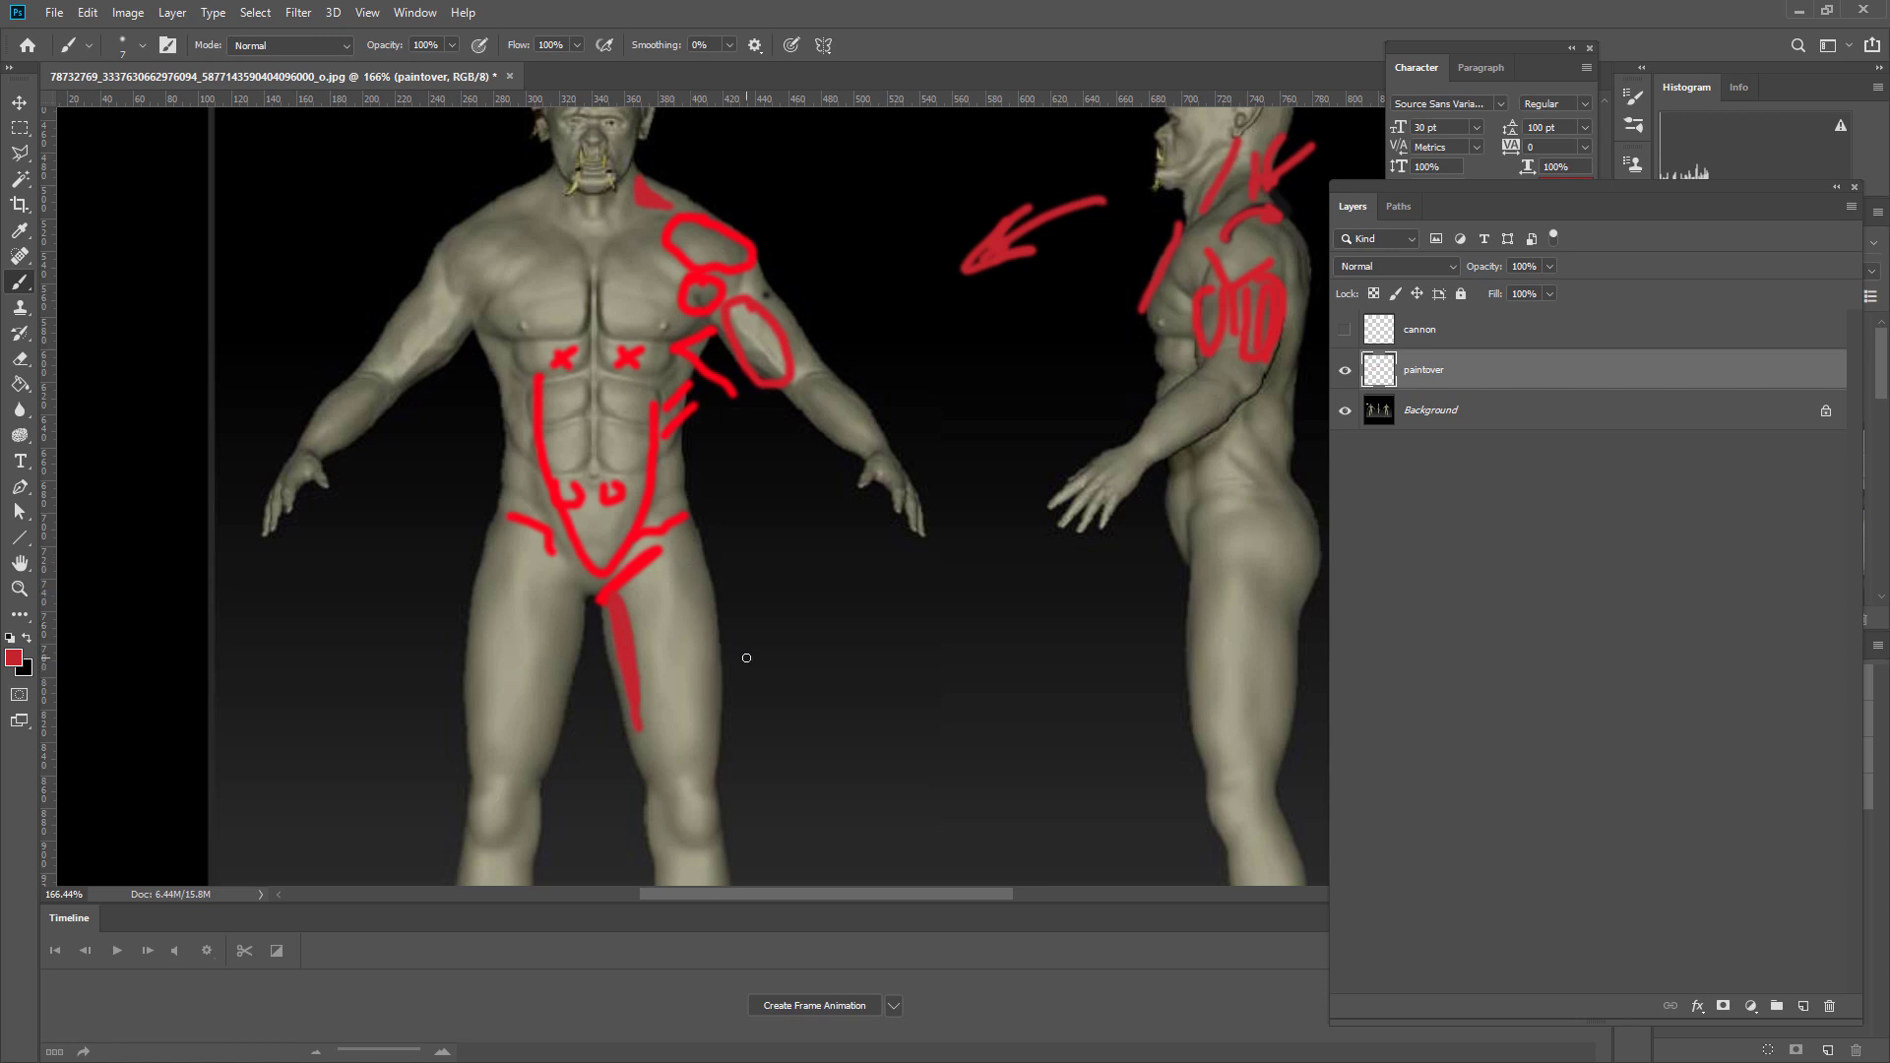
scroll(1127, 696, down, 2)
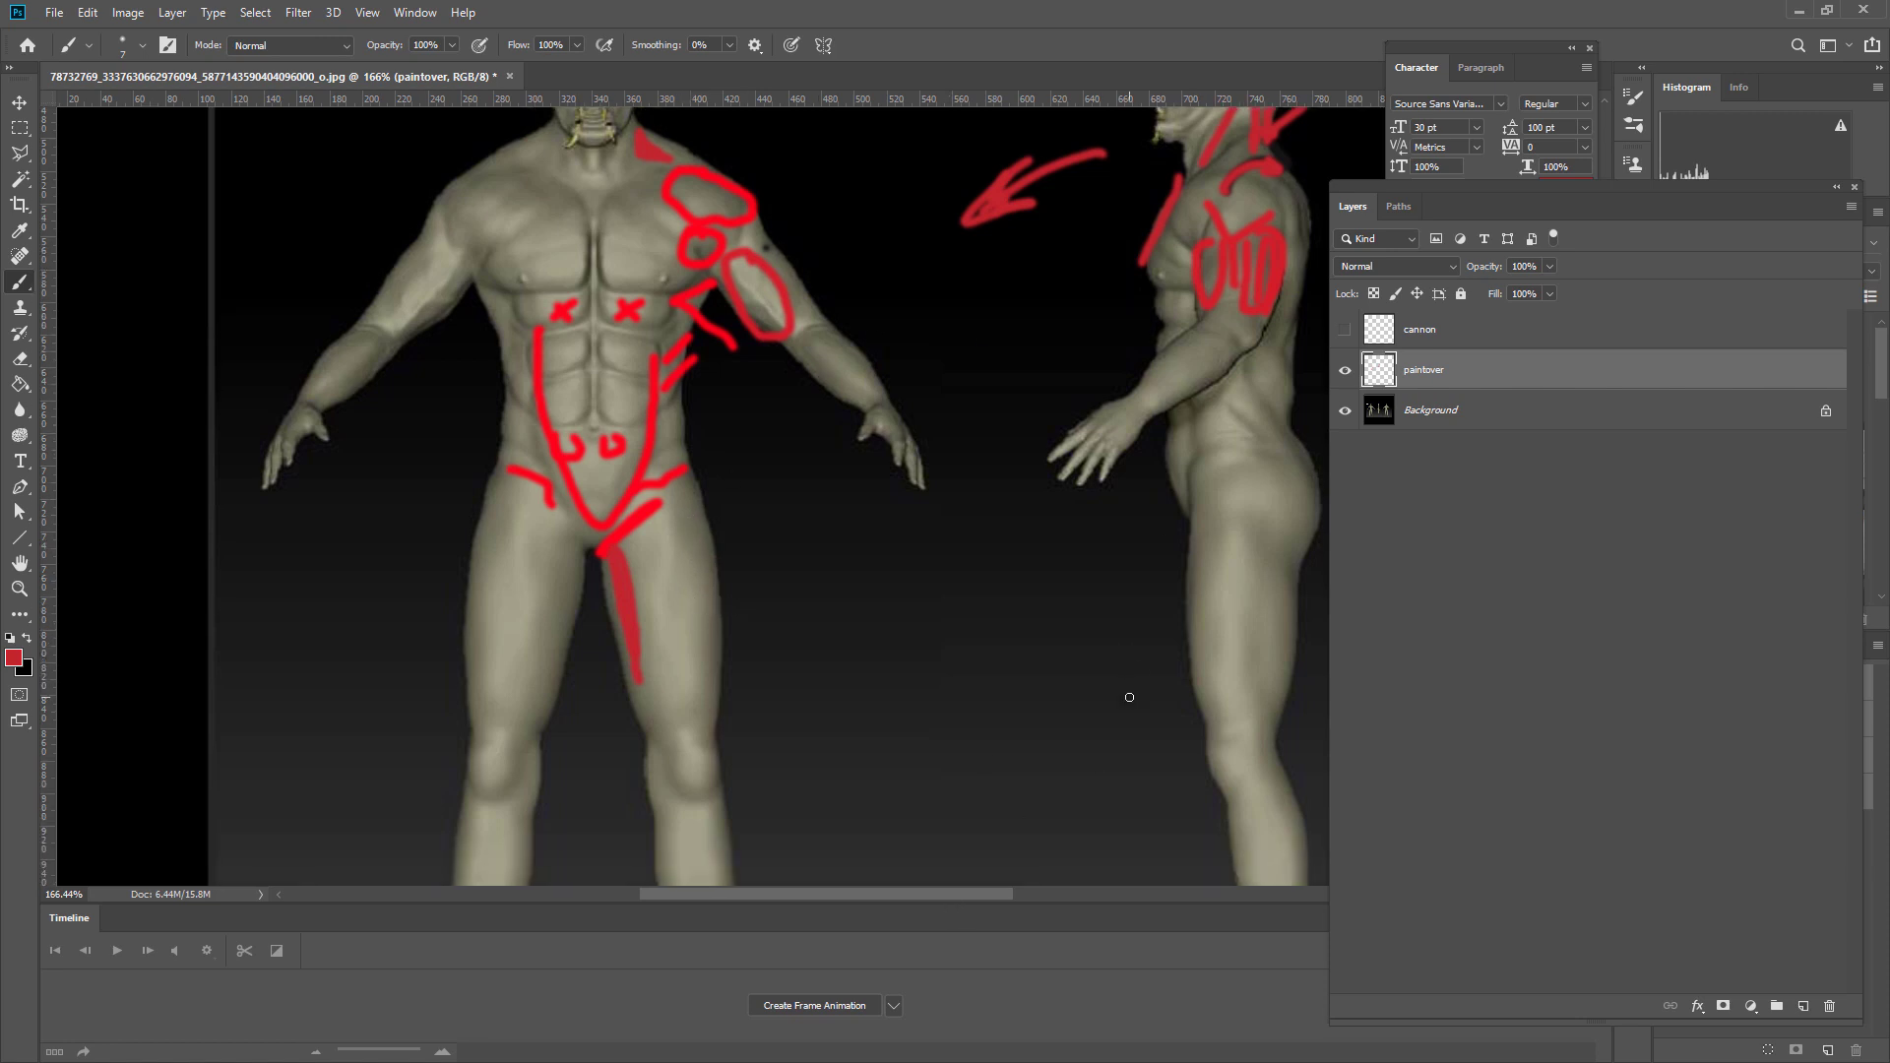
alt+click(1058, 658)
mouse_move(689, 740)
mouse_down()
mouse_move(675, 792)
mouse_move(686, 738)
mouse_move(687, 790)
mouse_move(630, 594)
mouse_move(665, 795)
mouse_move(692, 734)
mouse_move(686, 795)
mouse_up()
- Sketch a red knee diagram beside the front view's legs, with kneecap, surrounding forms and shin line, plus a larger squared kneecap
alt+click(631, 588)
mouse_move(835, 664)
mouse_down()
mouse_move(842, 722)
mouse_move(879, 717)
mouse_move(876, 665)
mouse_move(833, 669)
mouse_up()
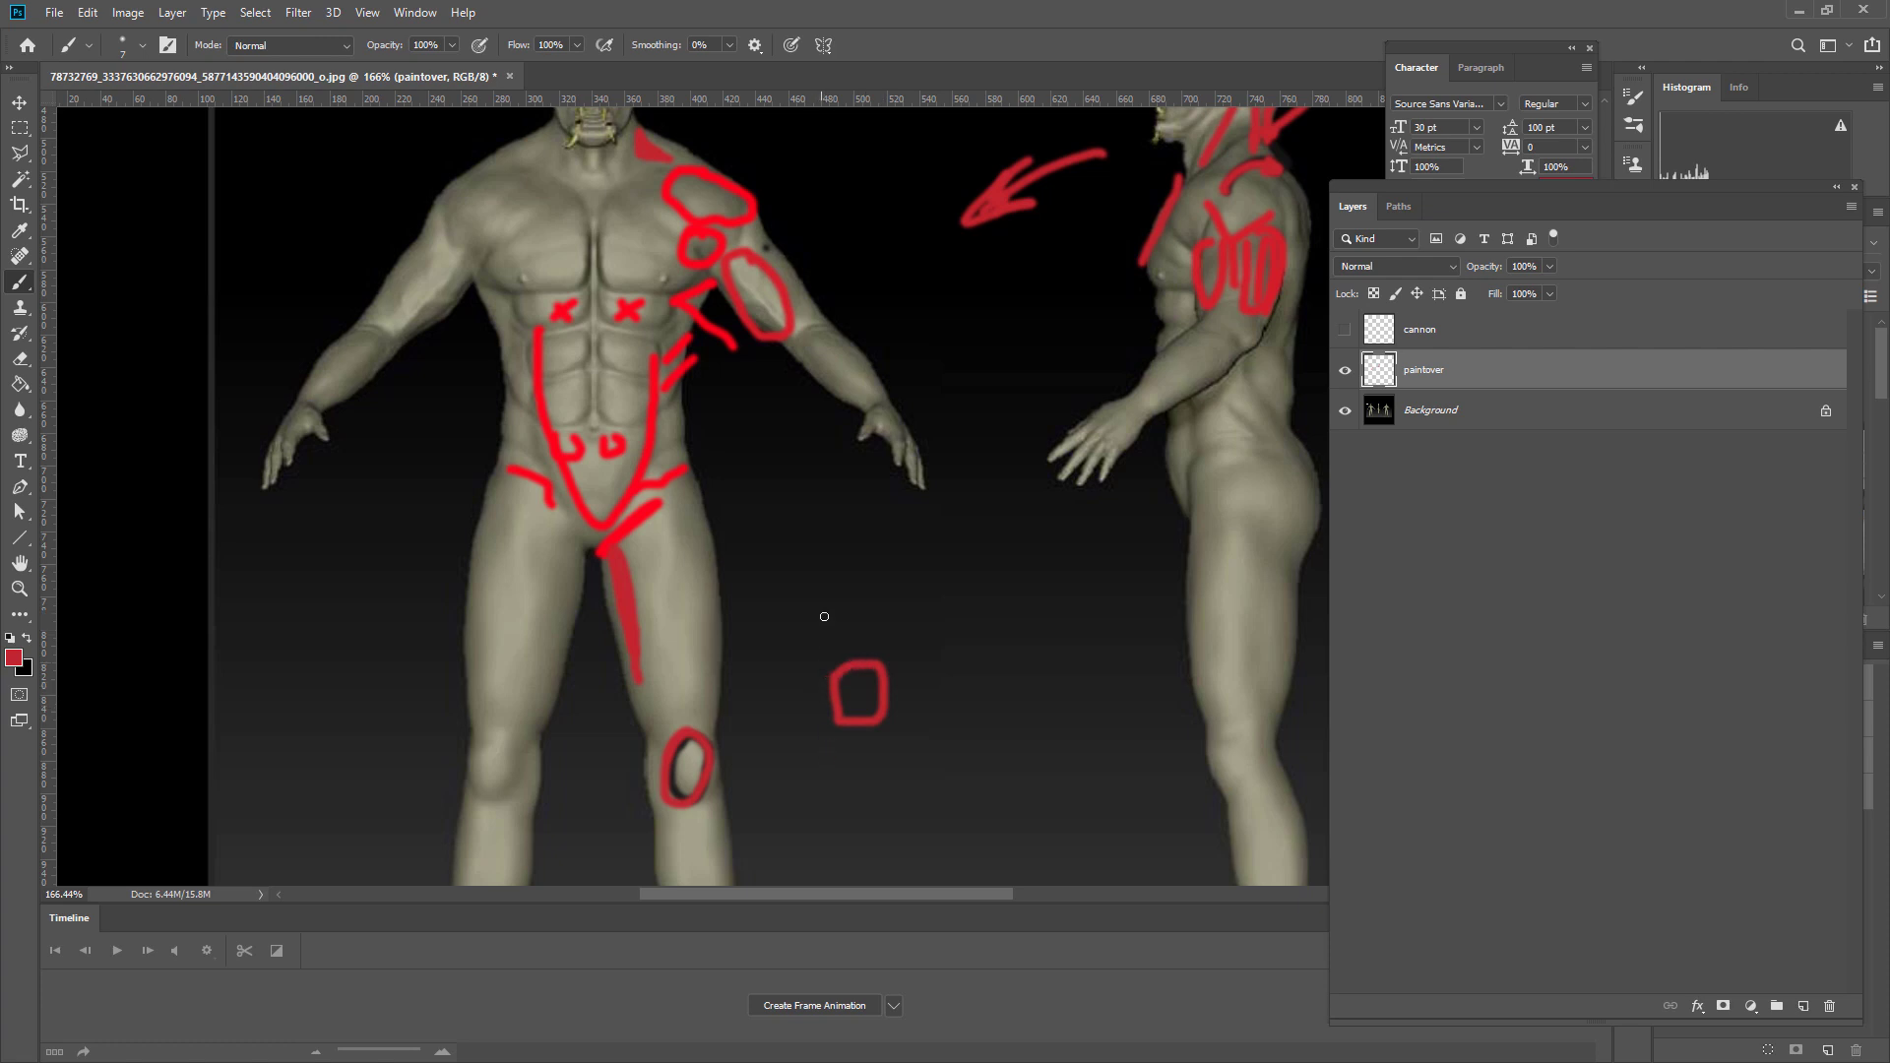
mouse_move(834, 597)
mouse_down()
mouse_move(817, 665)
mouse_move(833, 674)
mouse_move(874, 630)
mouse_move(882, 647)
mouse_up()
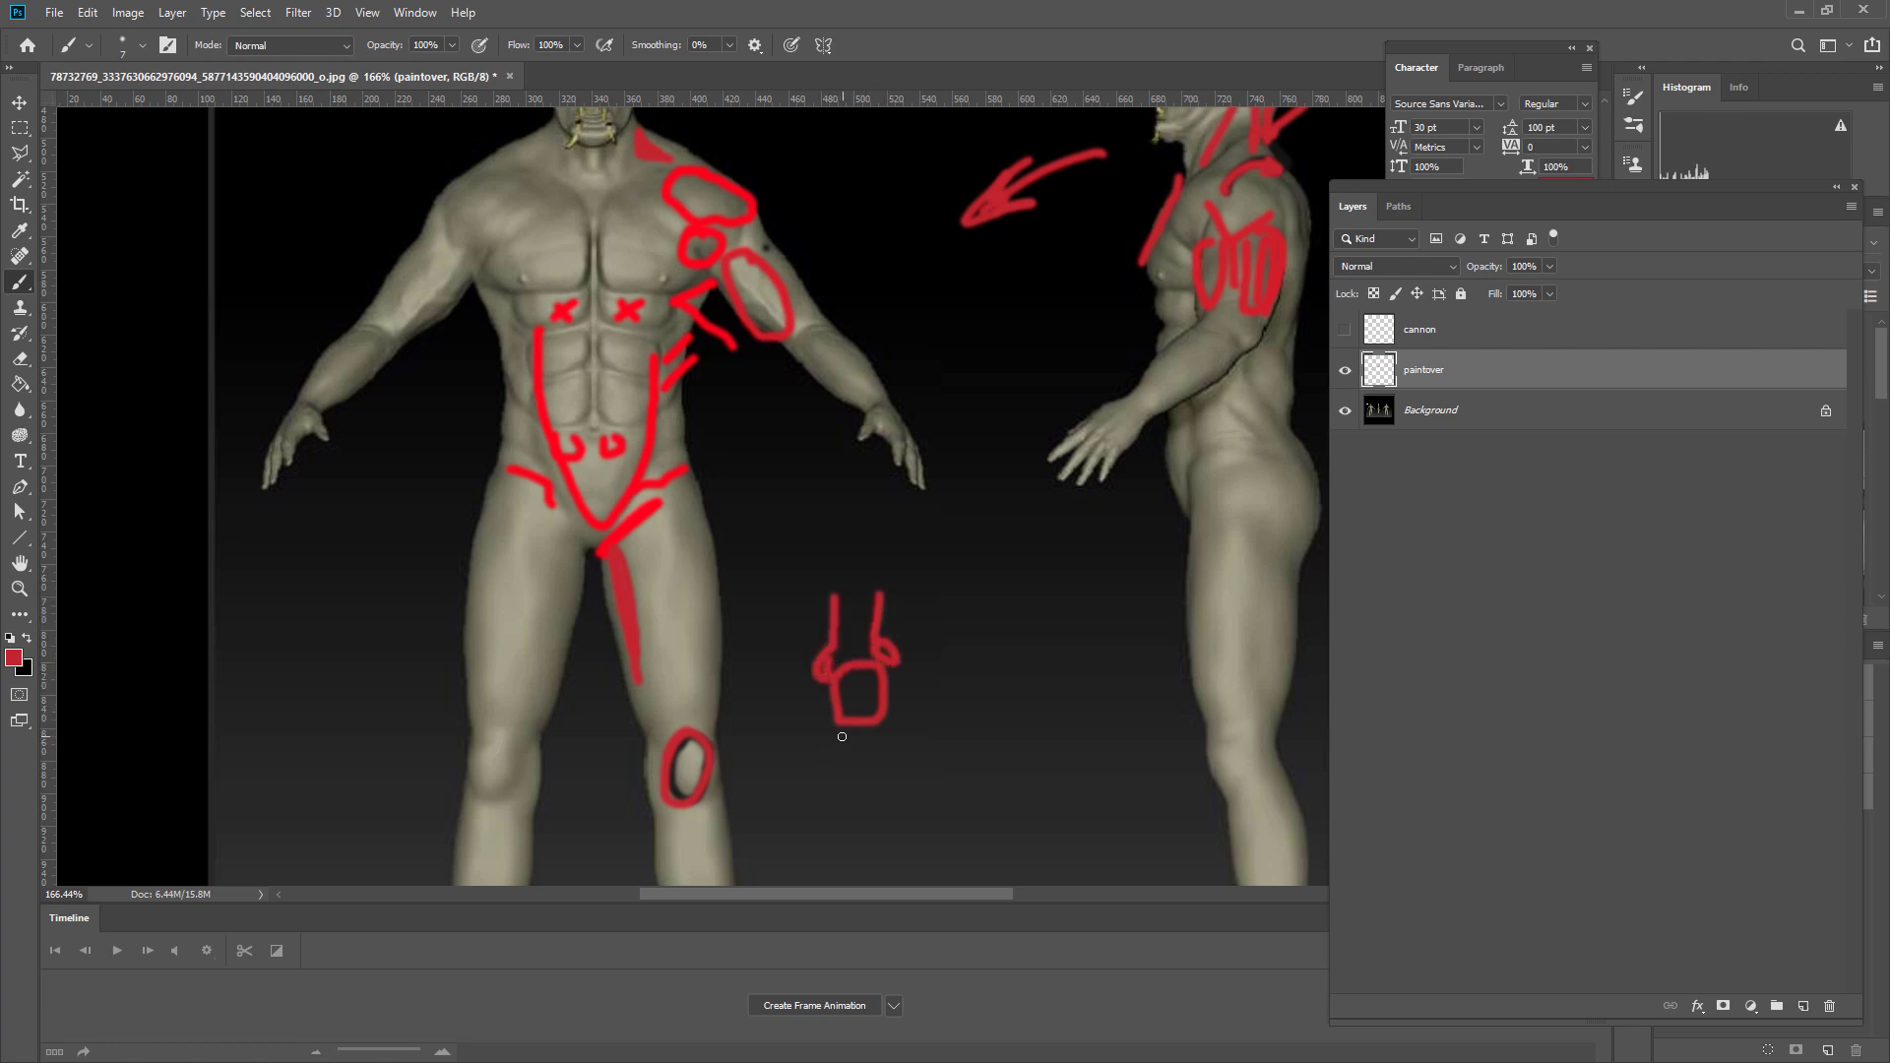
drag(840, 728, 860, 872)
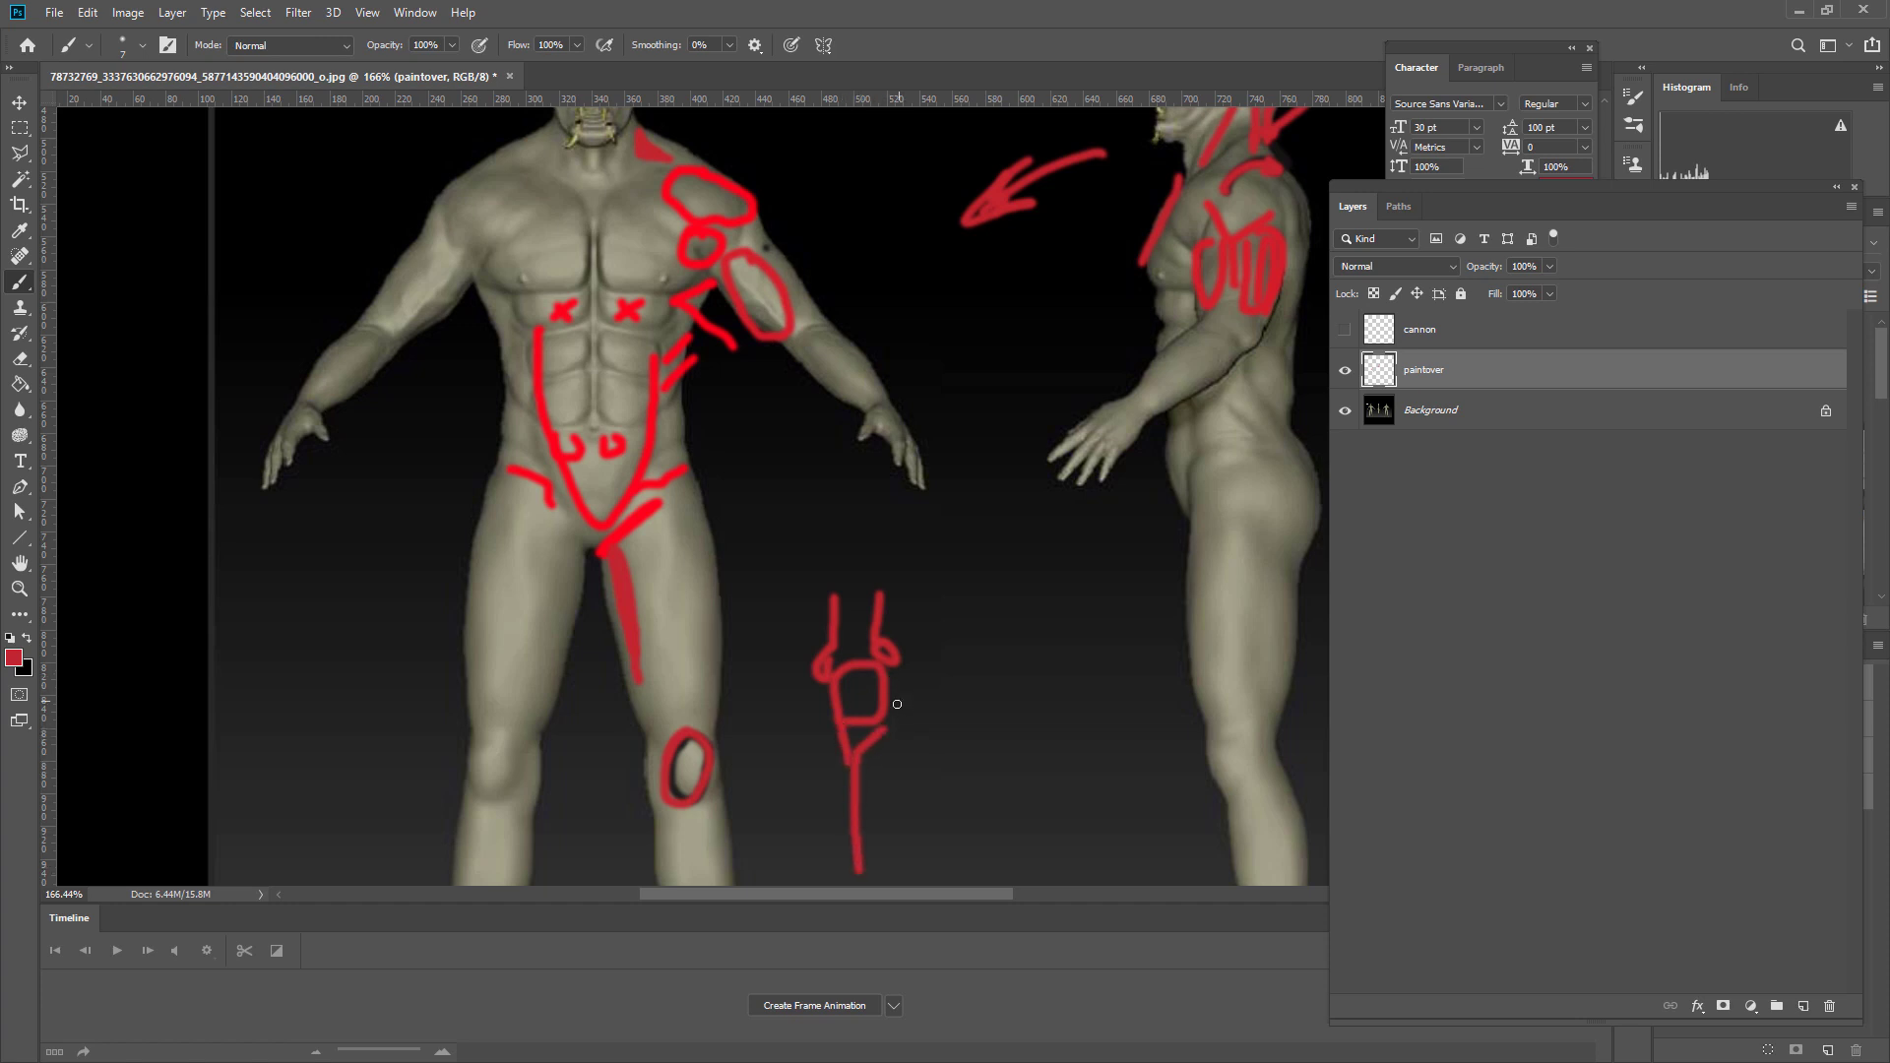
drag(898, 687, 886, 721)
drag(819, 700, 849, 731)
mouse_move(978, 628)
mouse_down()
mouse_move(966, 708)
mouse_move(1030, 720)
mouse_move(1066, 631)
mouse_move(996, 619)
mouse_move(1067, 737)
mouse_move(971, 711)
mouse_move(956, 761)
mouse_up()
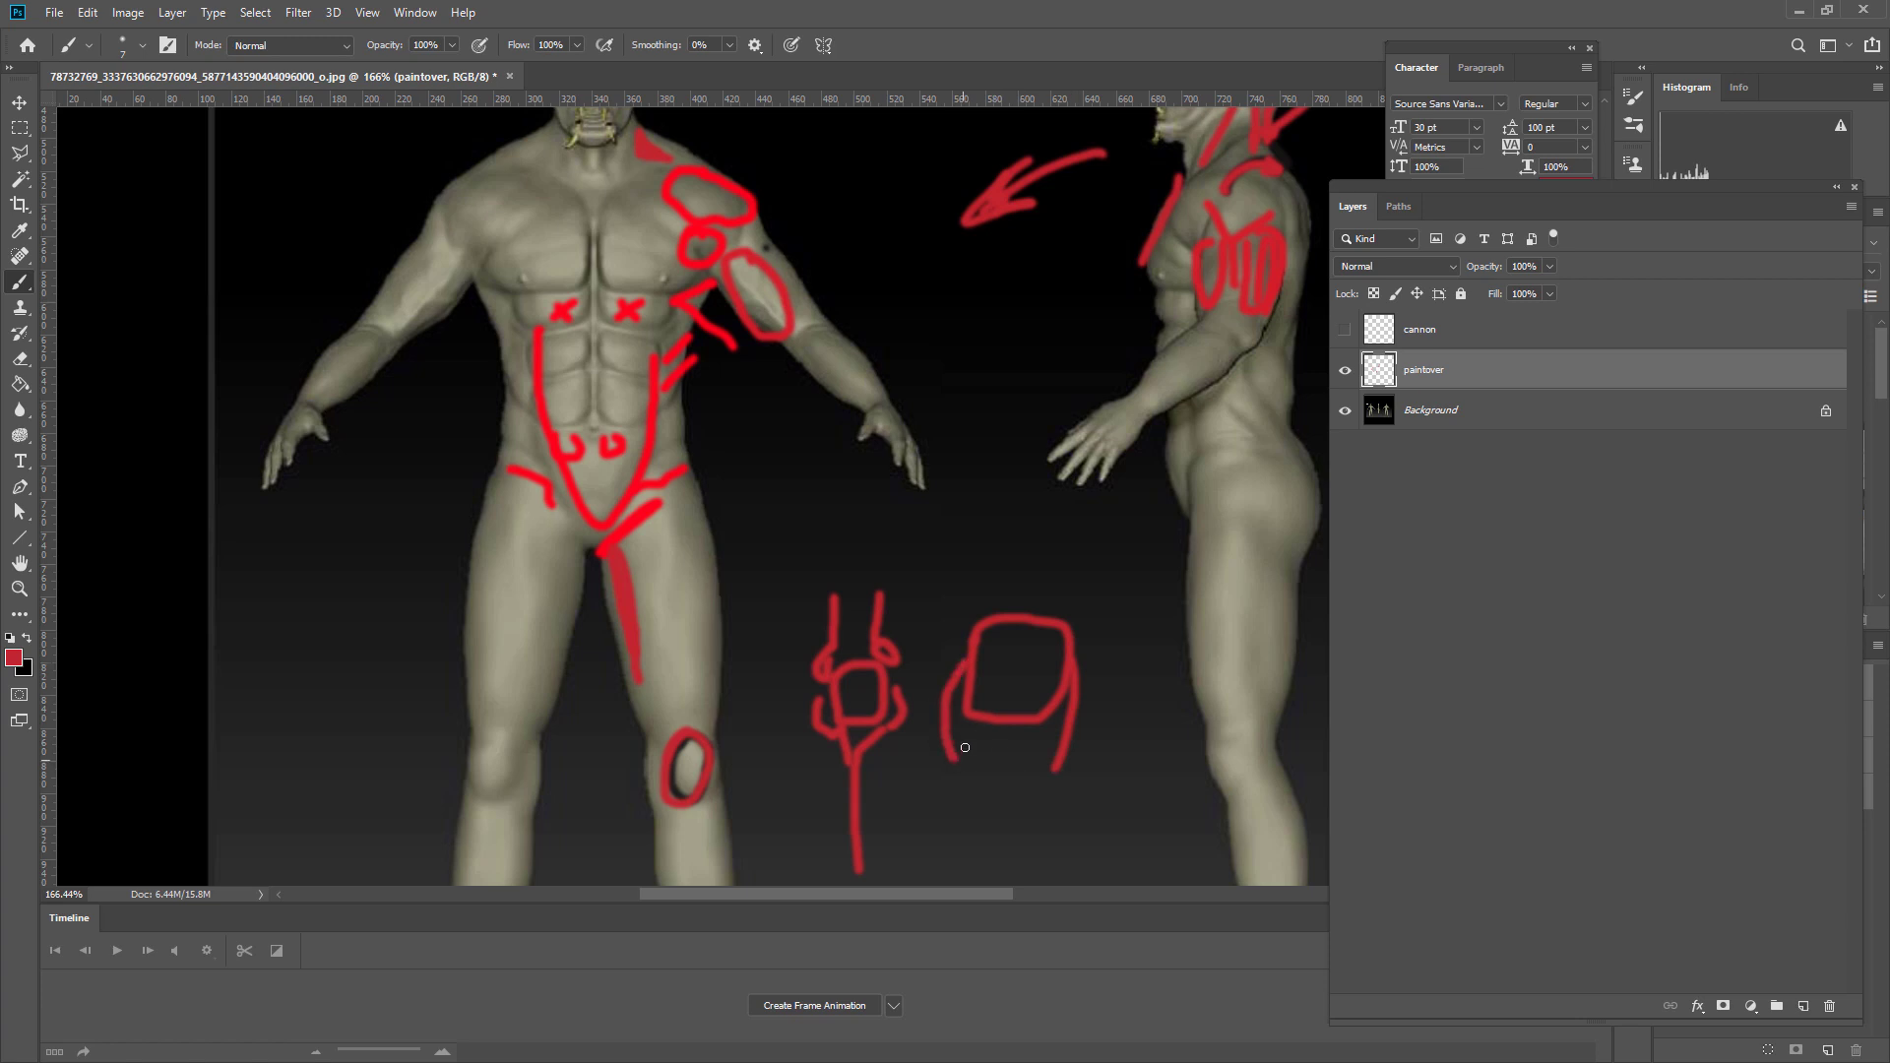
- Trace the front view's right shin from knee to ankle and mark the outer side of the right knee
drag(777, 789, 800, 539)
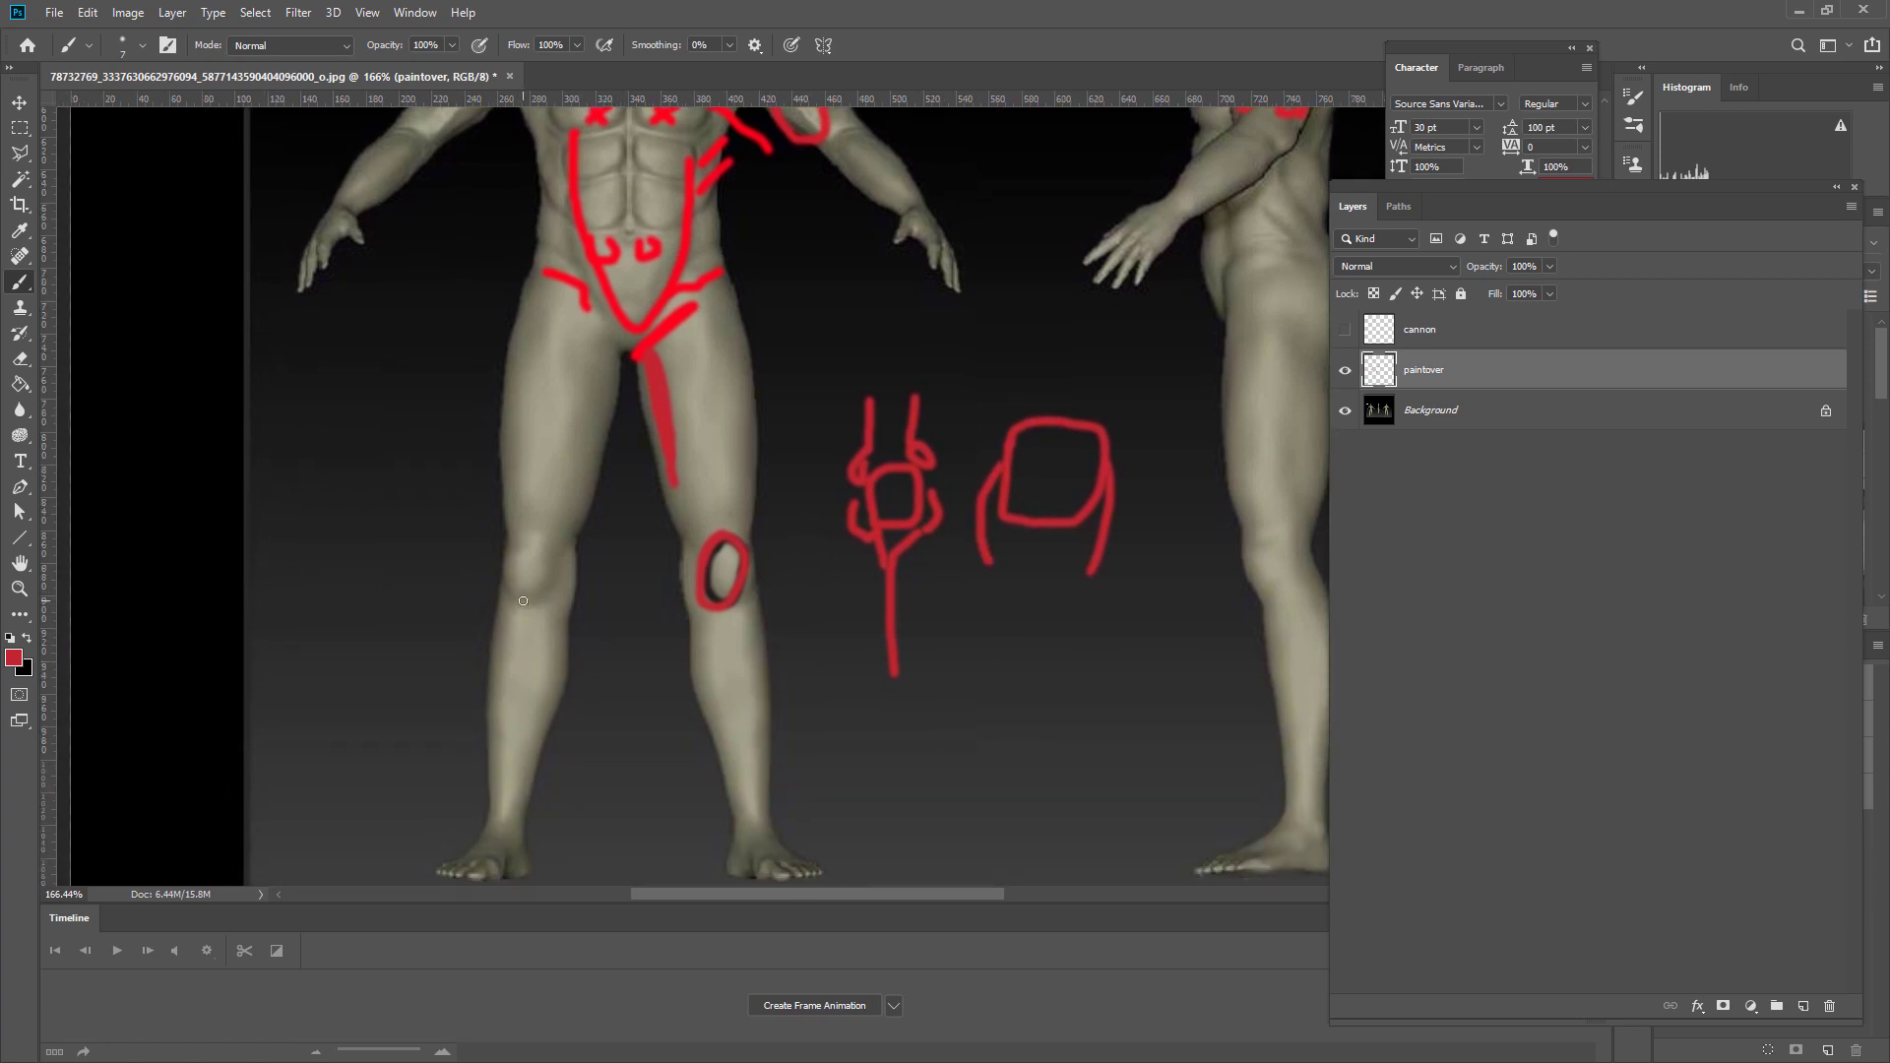
drag(523, 600, 519, 825)
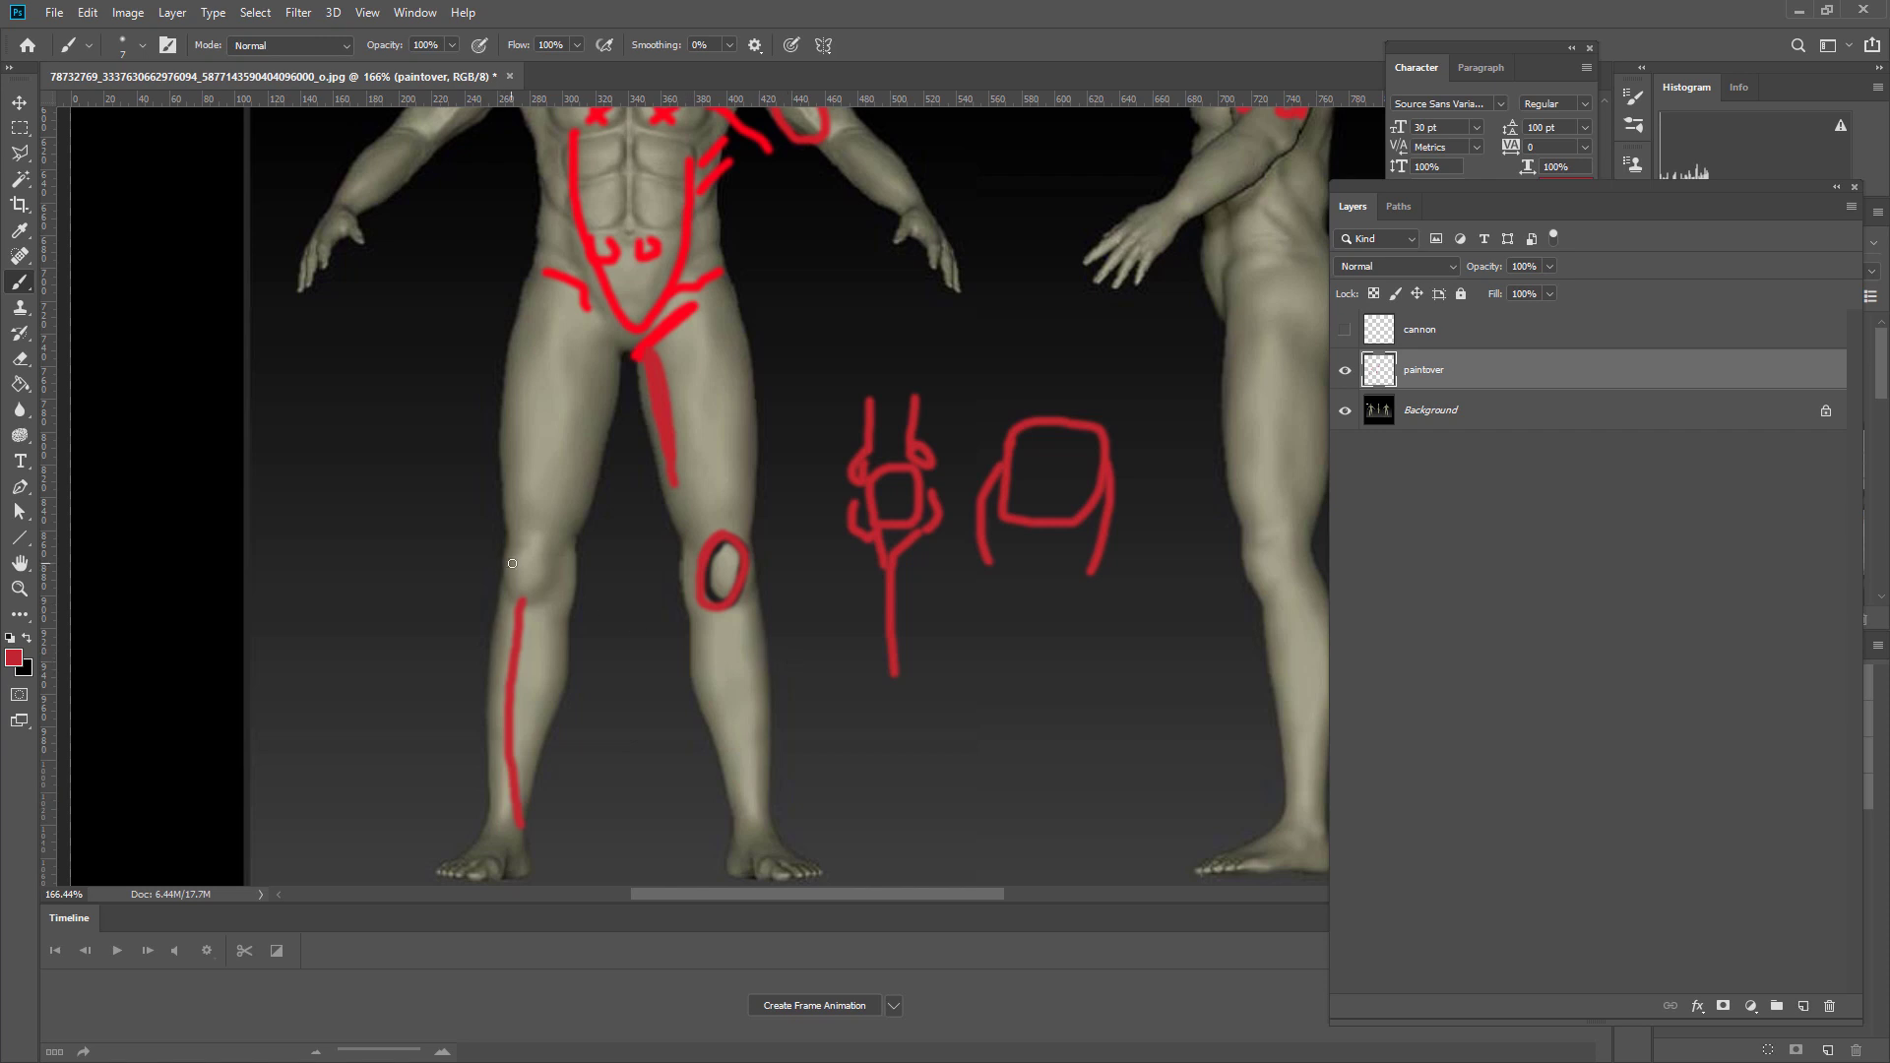
drag(509, 563, 487, 554)
drag(823, 616, 867, 685)
drag(1080, 304, 962, 598)
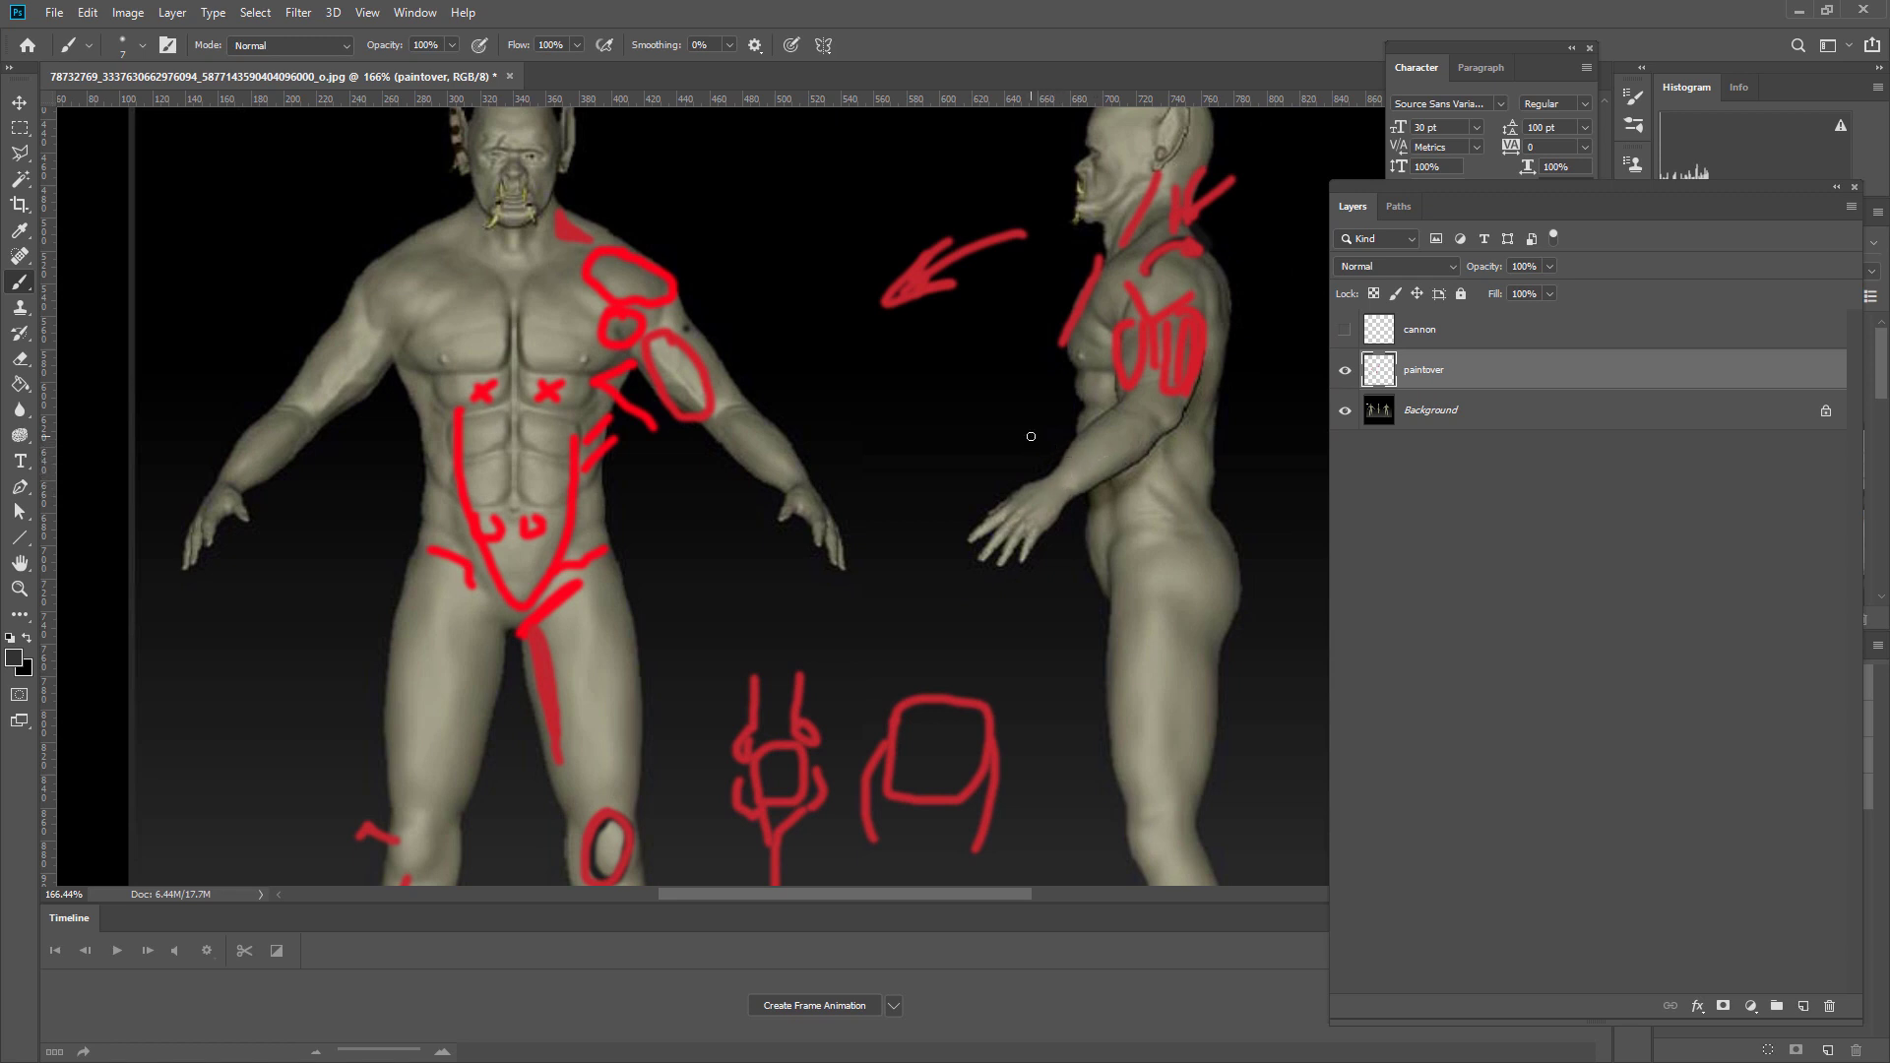
- Trace the side view's forearm edges in sampled red and draw a long curved arrow from the elbow down towards the knee sketches
drag(1031, 437, 1070, 454)
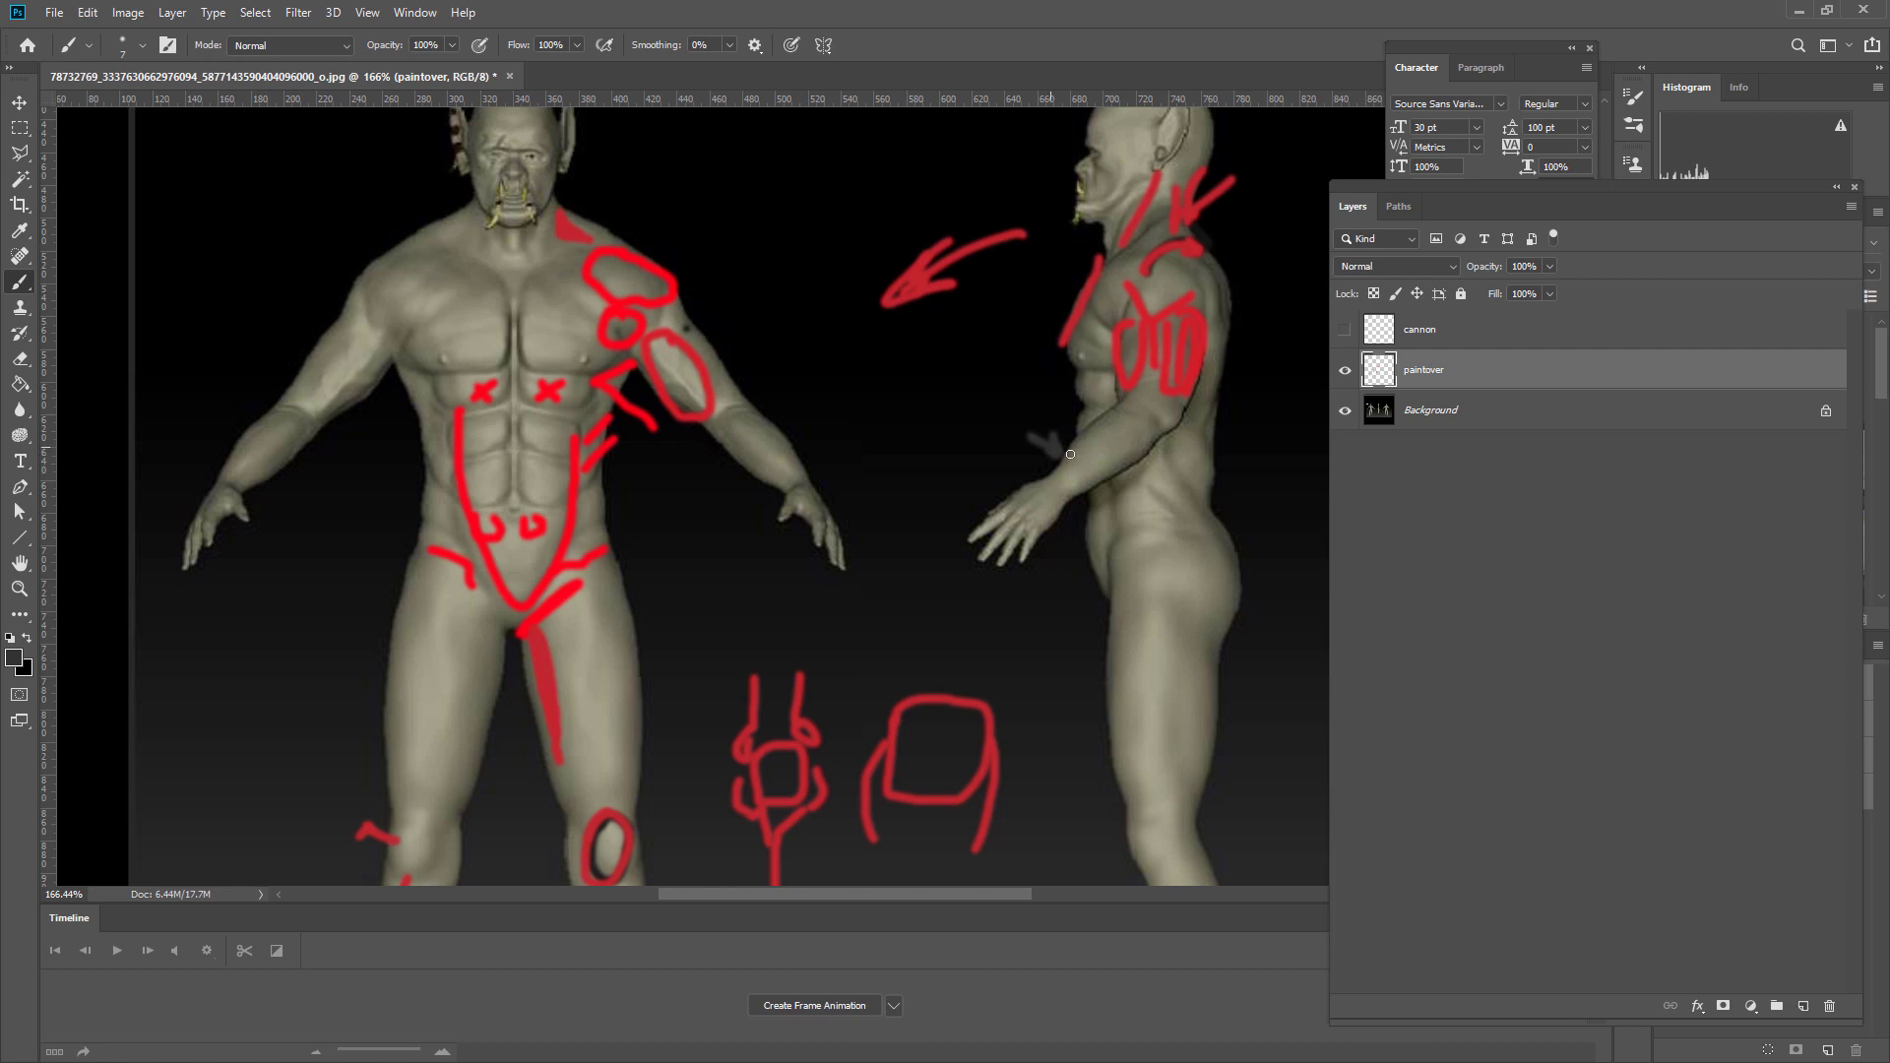
alt+click(998, 729)
mouse_move(1081, 445)
mouse_down()
mouse_move(1095, 431)
mouse_move(1053, 476)
mouse_move(1096, 425)
mouse_up()
key(ctrl+z)
drag(1068, 494, 1162, 429)
mouse_move(1169, 421)
mouse_down()
mouse_move(947, 624)
mouse_move(901, 638)
mouse_move(934, 638)
mouse_up()
click(906, 613)
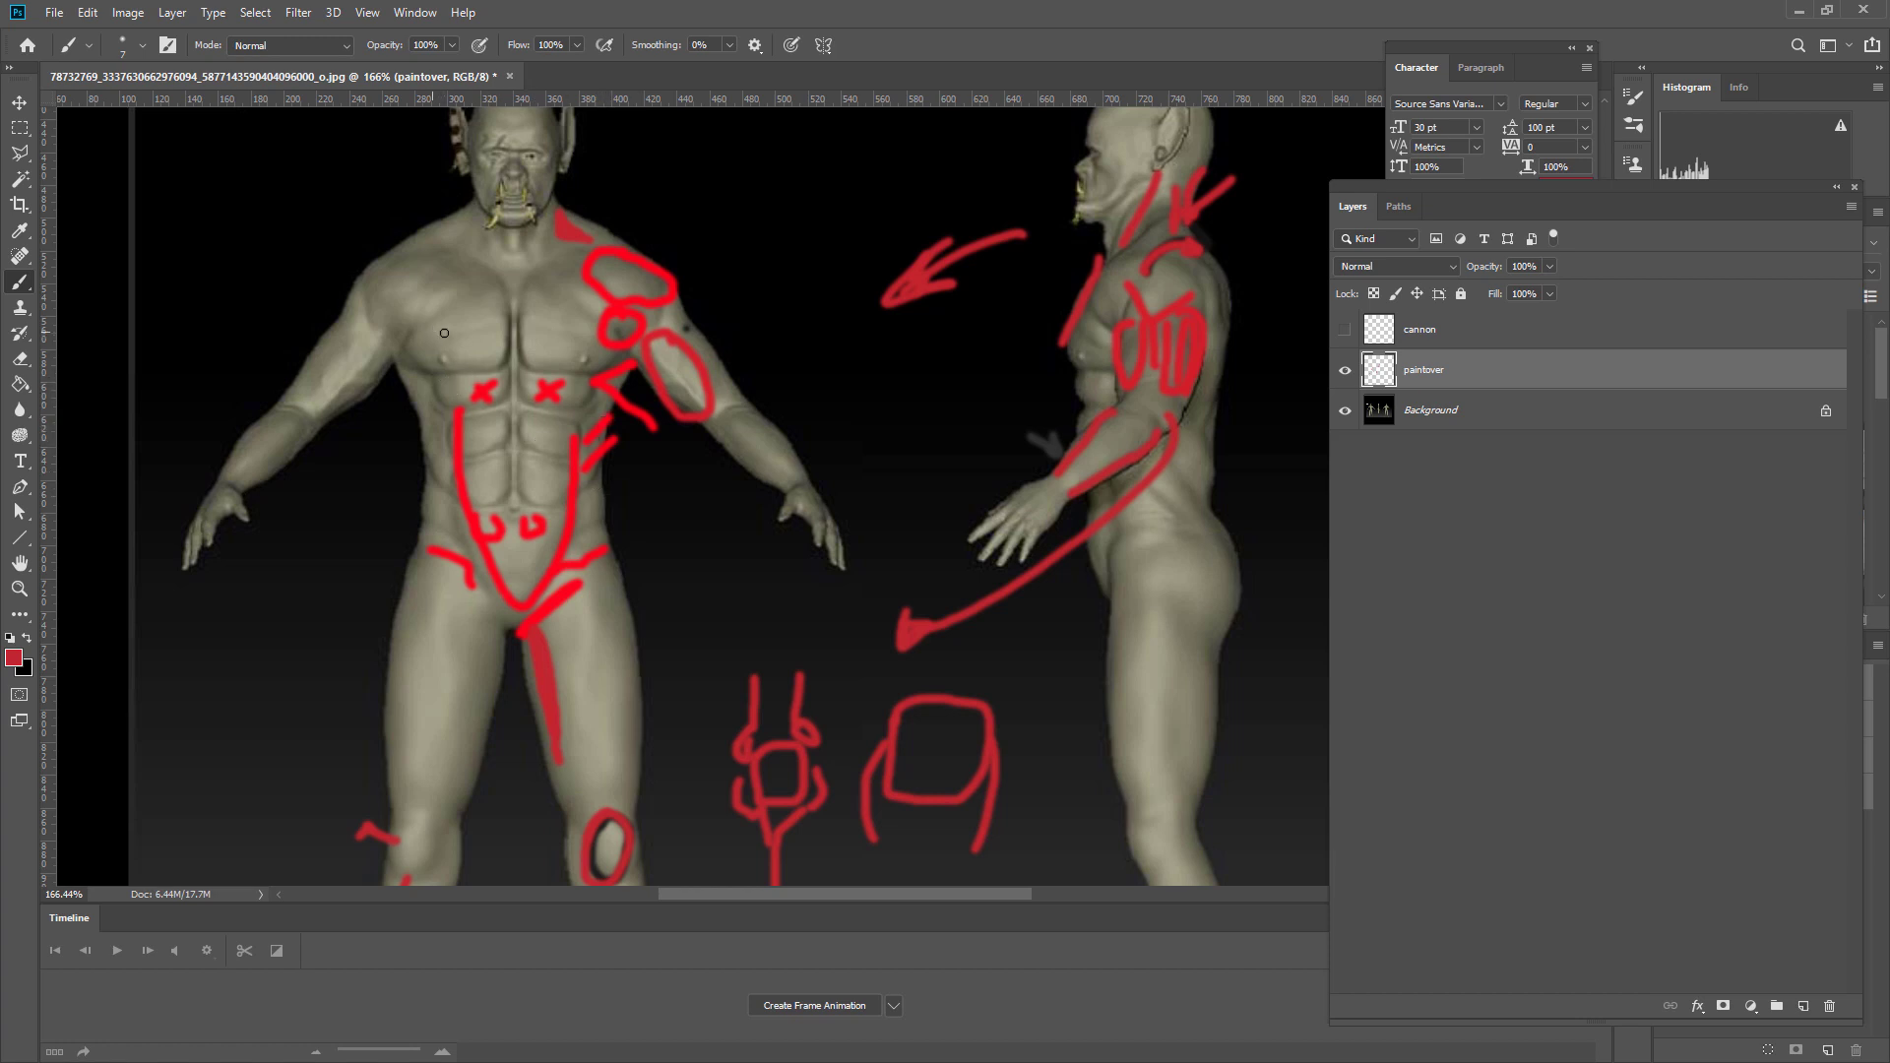
- Fill the front view's right armpit fold in red, point an arrow at it, and draw a slanted stroke along the neck
mouse_move(426, 376)
mouse_down()
mouse_move(381, 331)
mouse_move(423, 350)
mouse_up()
drag(367, 431, 395, 366)
drag(555, 210, 529, 263)
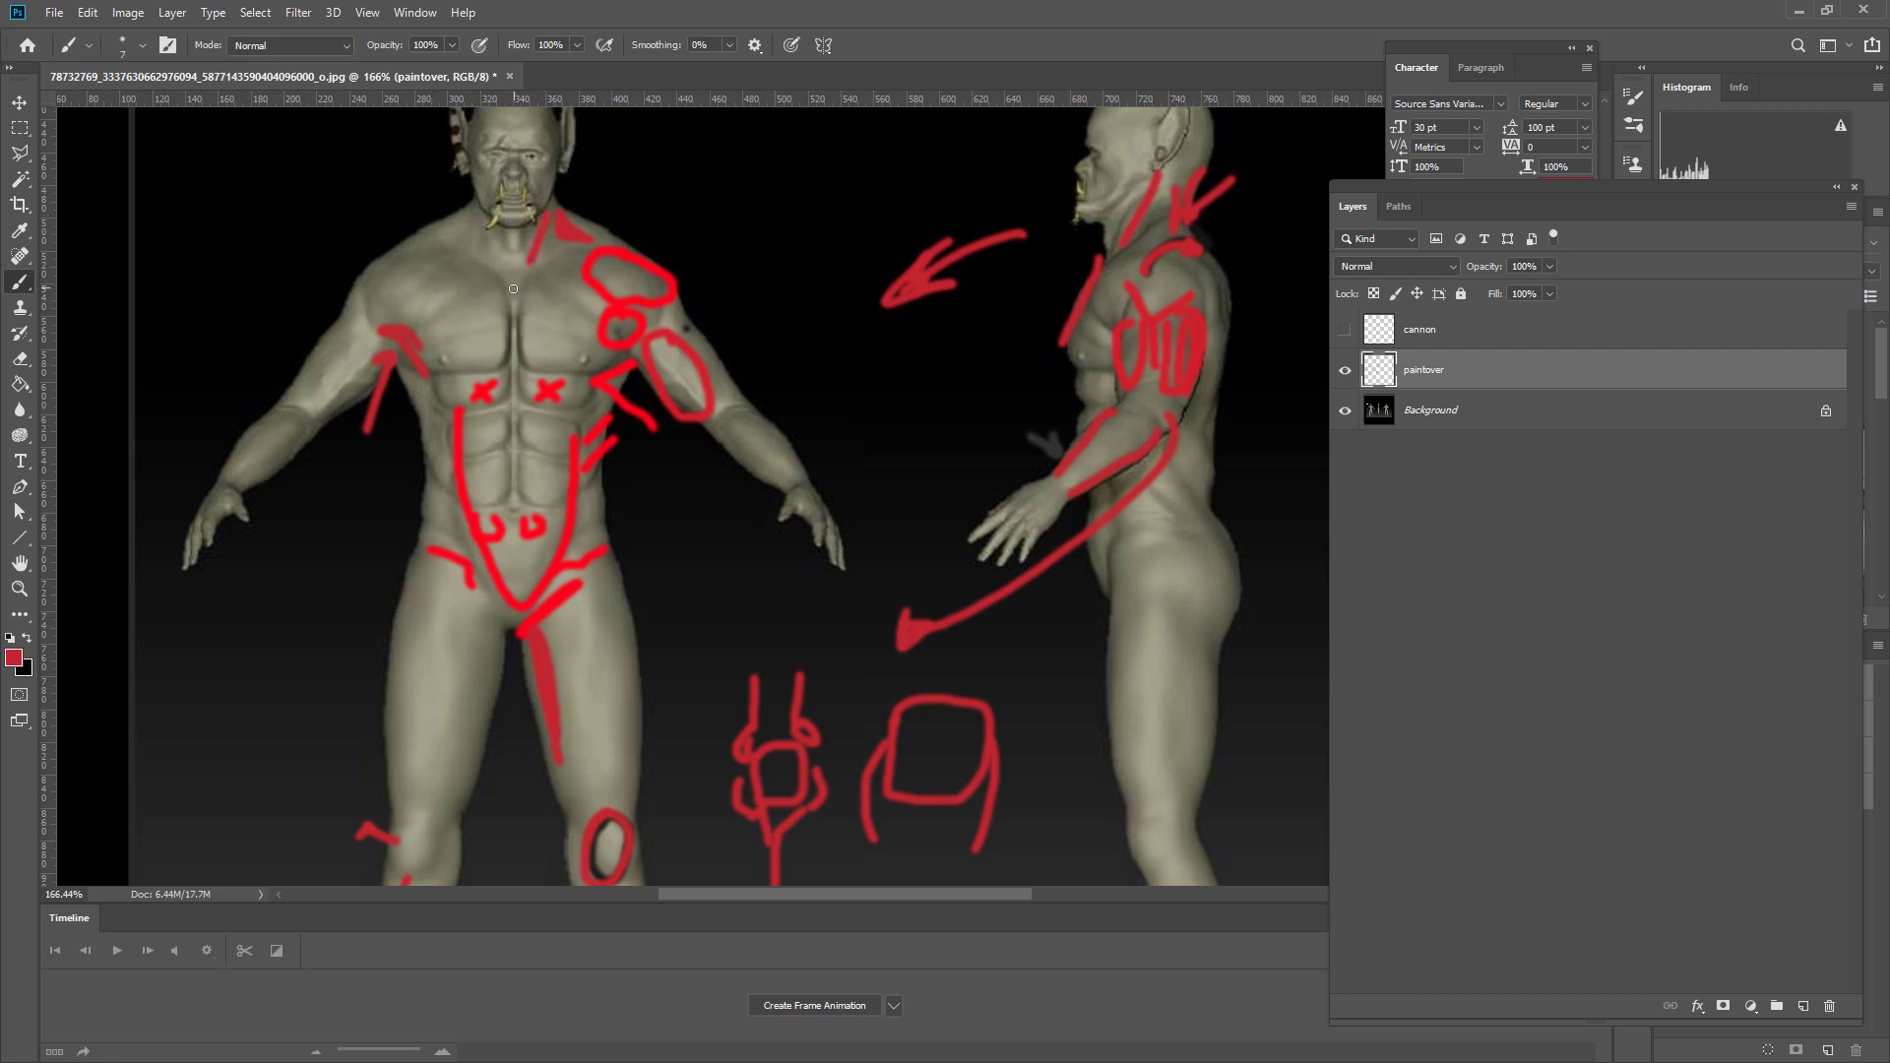
- Paint a red line down the front view's sternum with a small side branch, and sketch short bent strokes in the space beside the shoulder
click(515, 280)
drag(515, 291, 513, 370)
drag(745, 303, 775, 282)
drag(776, 369, 815, 342)
mouse_move(727, 284)
mouse_down()
mouse_move(769, 257)
mouse_move(744, 226)
mouse_move(763, 213)
mouse_move(871, 238)
mouse_up()
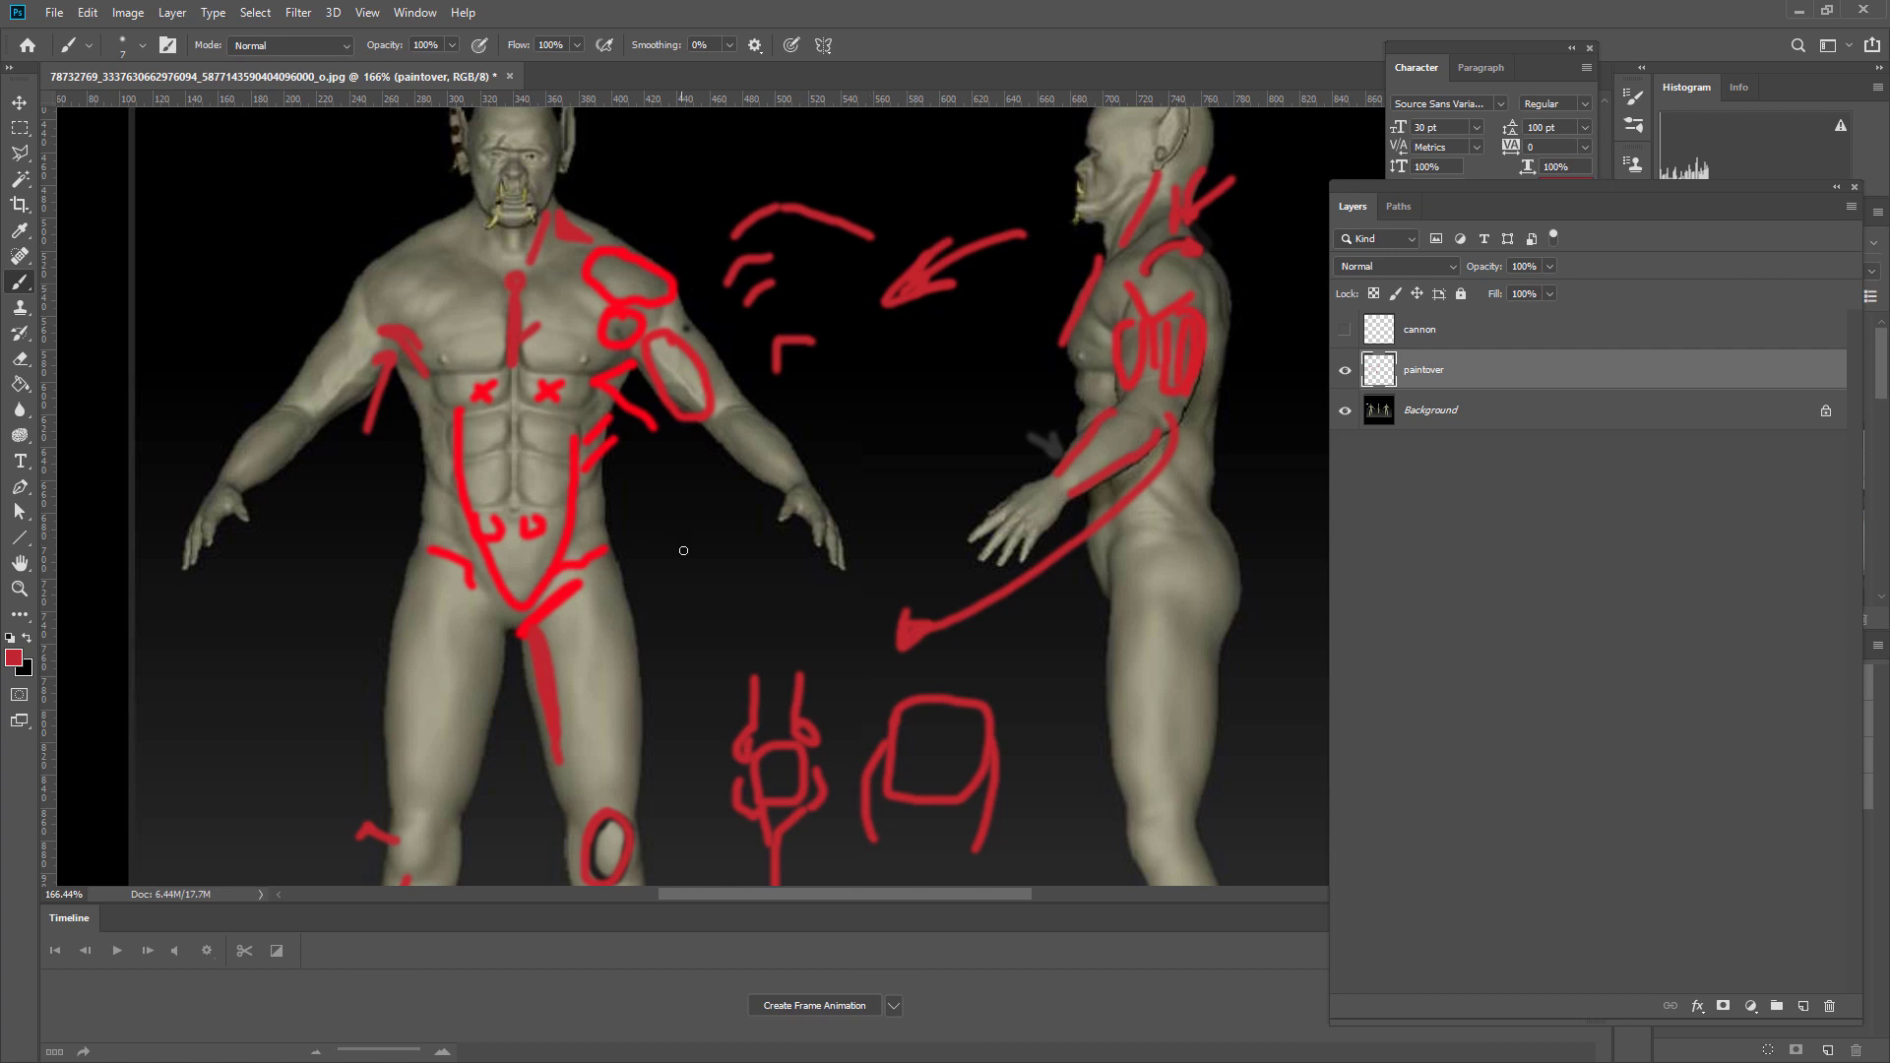
drag(681, 557, 696, 559)
- Outline the back view's left shoulder blade in red, add a trapezius line and two bent strokes beside it, and circle three muscles on the right blade
drag(974, 434, 316, 489)
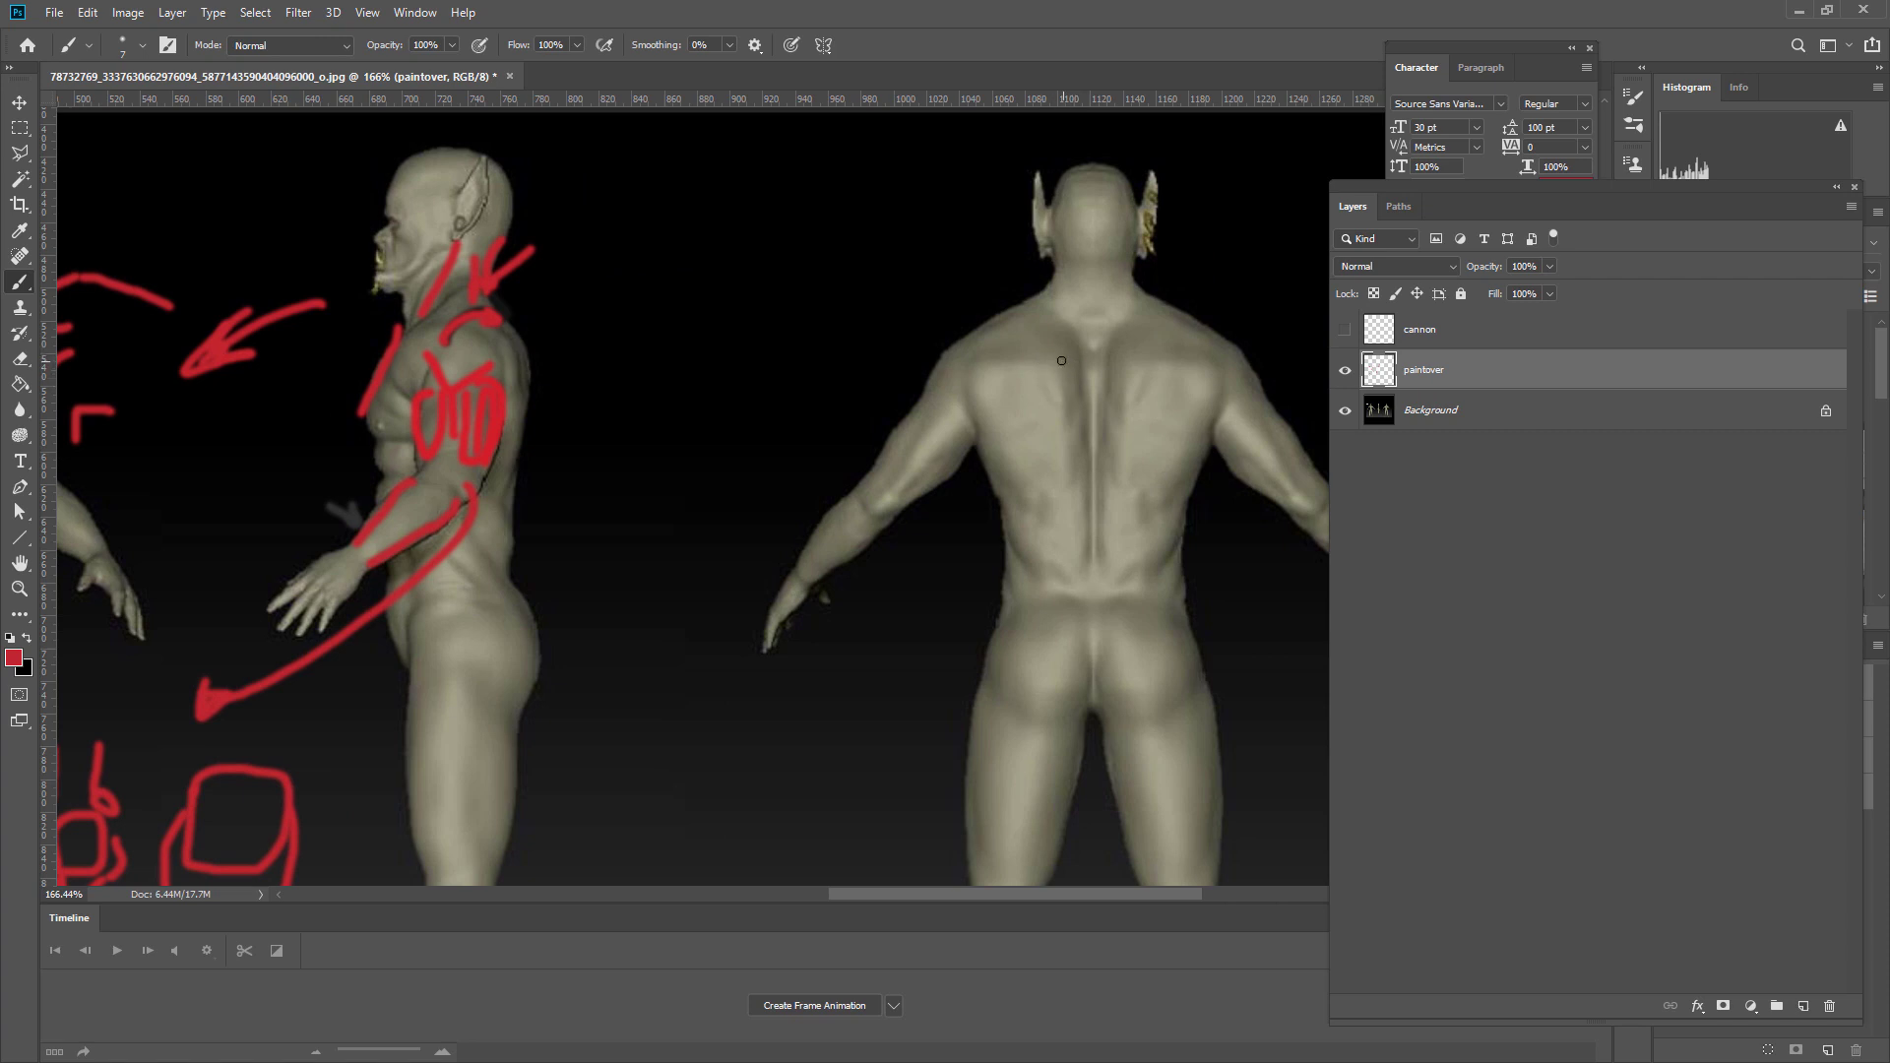
mouse_move(1031, 334)
mouse_down()
mouse_move(1041, 465)
mouse_move(974, 392)
mouse_up()
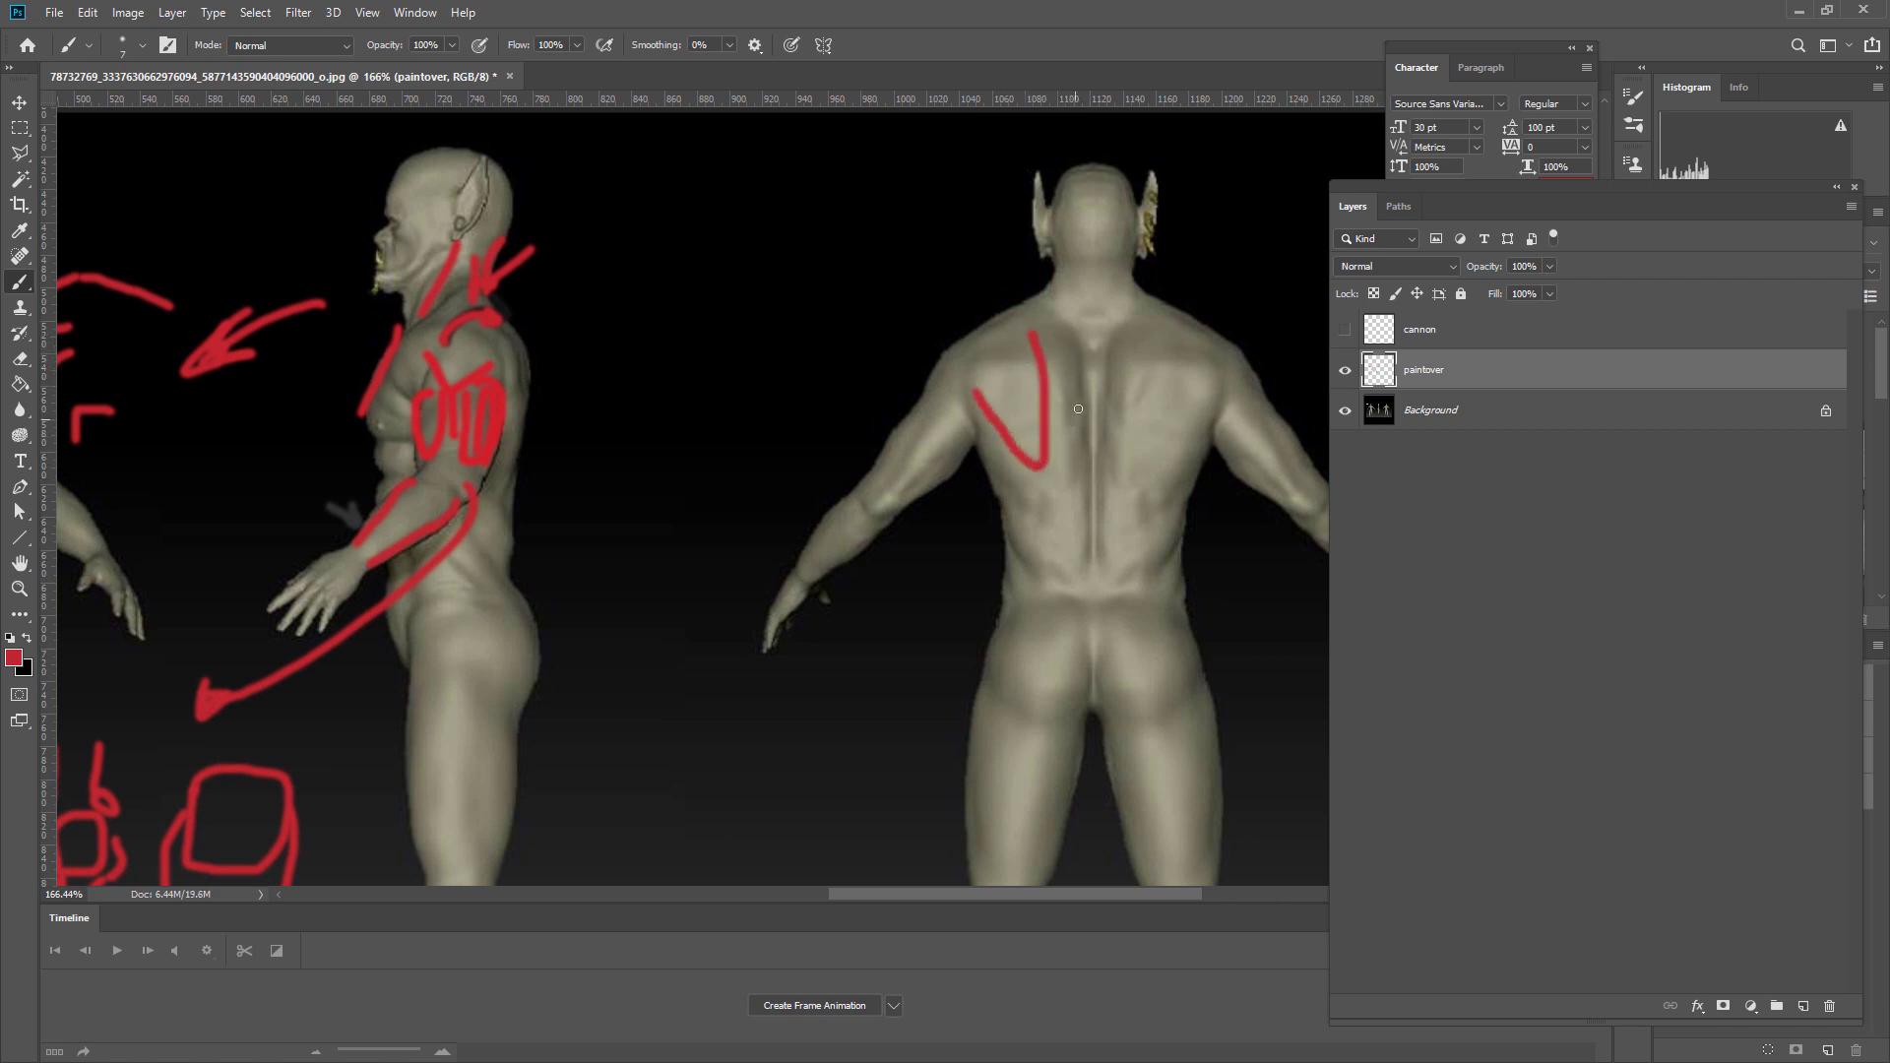
mouse_move(1069, 372)
mouse_down()
mouse_move(945, 272)
mouse_move(827, 251)
mouse_up()
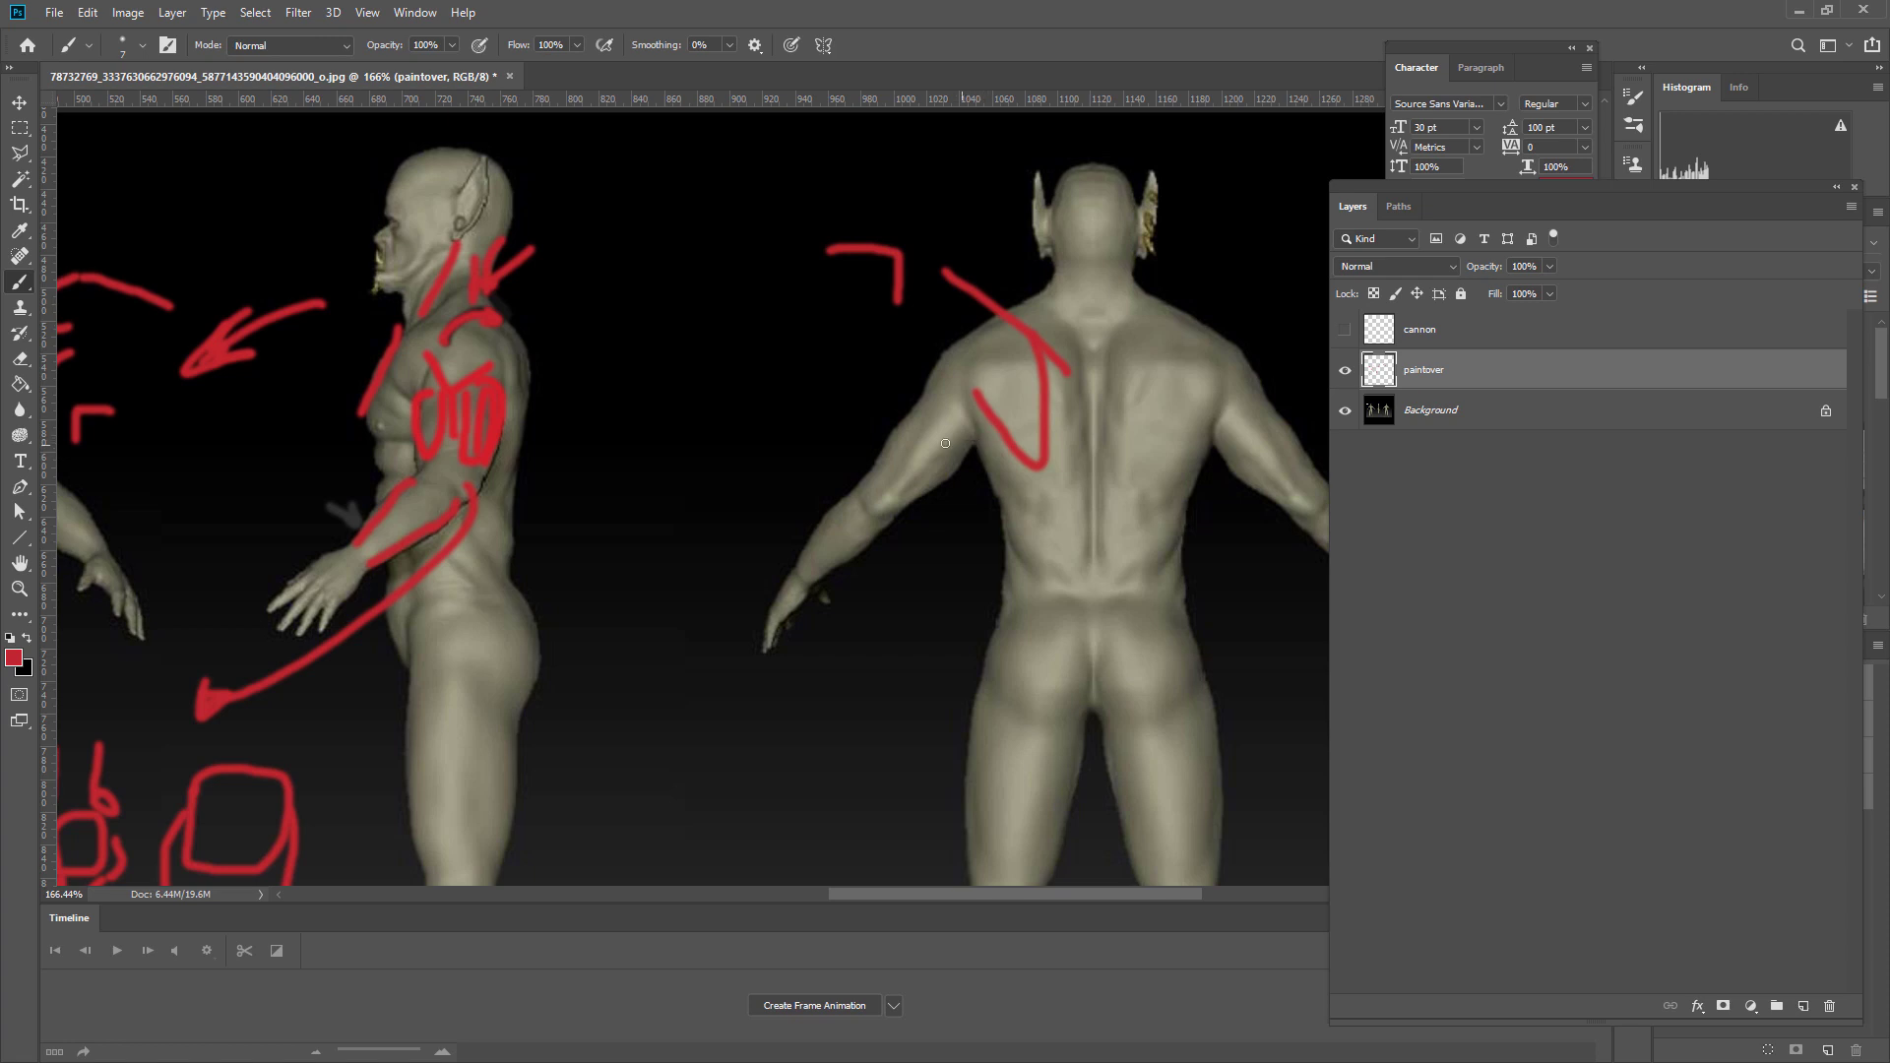
mouse_move(868, 362)
mouse_down()
mouse_move(839, 328)
mouse_move(781, 328)
mouse_up()
mouse_move(1144, 389)
mouse_down()
mouse_move(1128, 376)
mouse_move(1111, 407)
mouse_move(1173, 392)
mouse_up()
mouse_move(1160, 439)
mouse_down()
mouse_move(1167, 465)
mouse_move(1162, 417)
mouse_up()
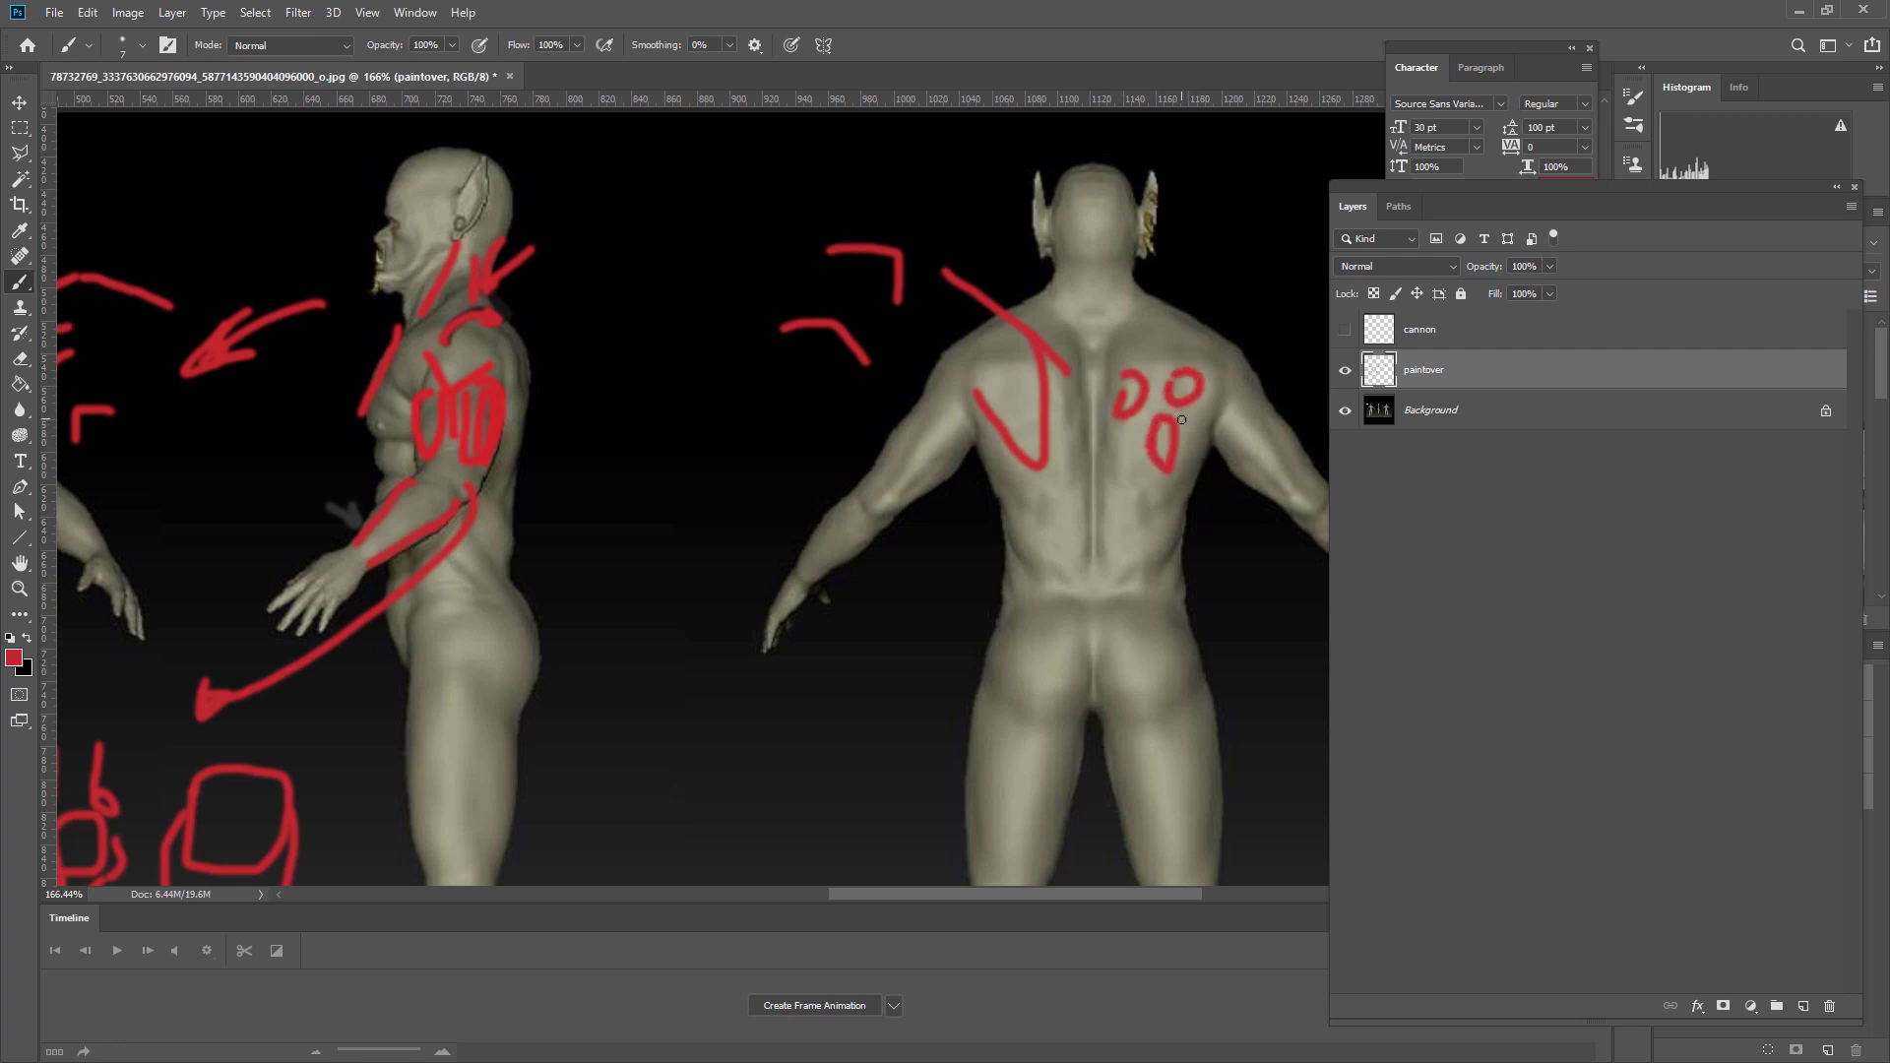
- Draw a red triangle over the back view's sacrum and dot the vertebrae up along the spine
mouse_move(1066, 591)
mouse_down()
mouse_move(1091, 638)
mouse_move(1101, 591)
mouse_move(1069, 591)
mouse_up()
click(1093, 462)
click(1091, 408)
click(1093, 510)
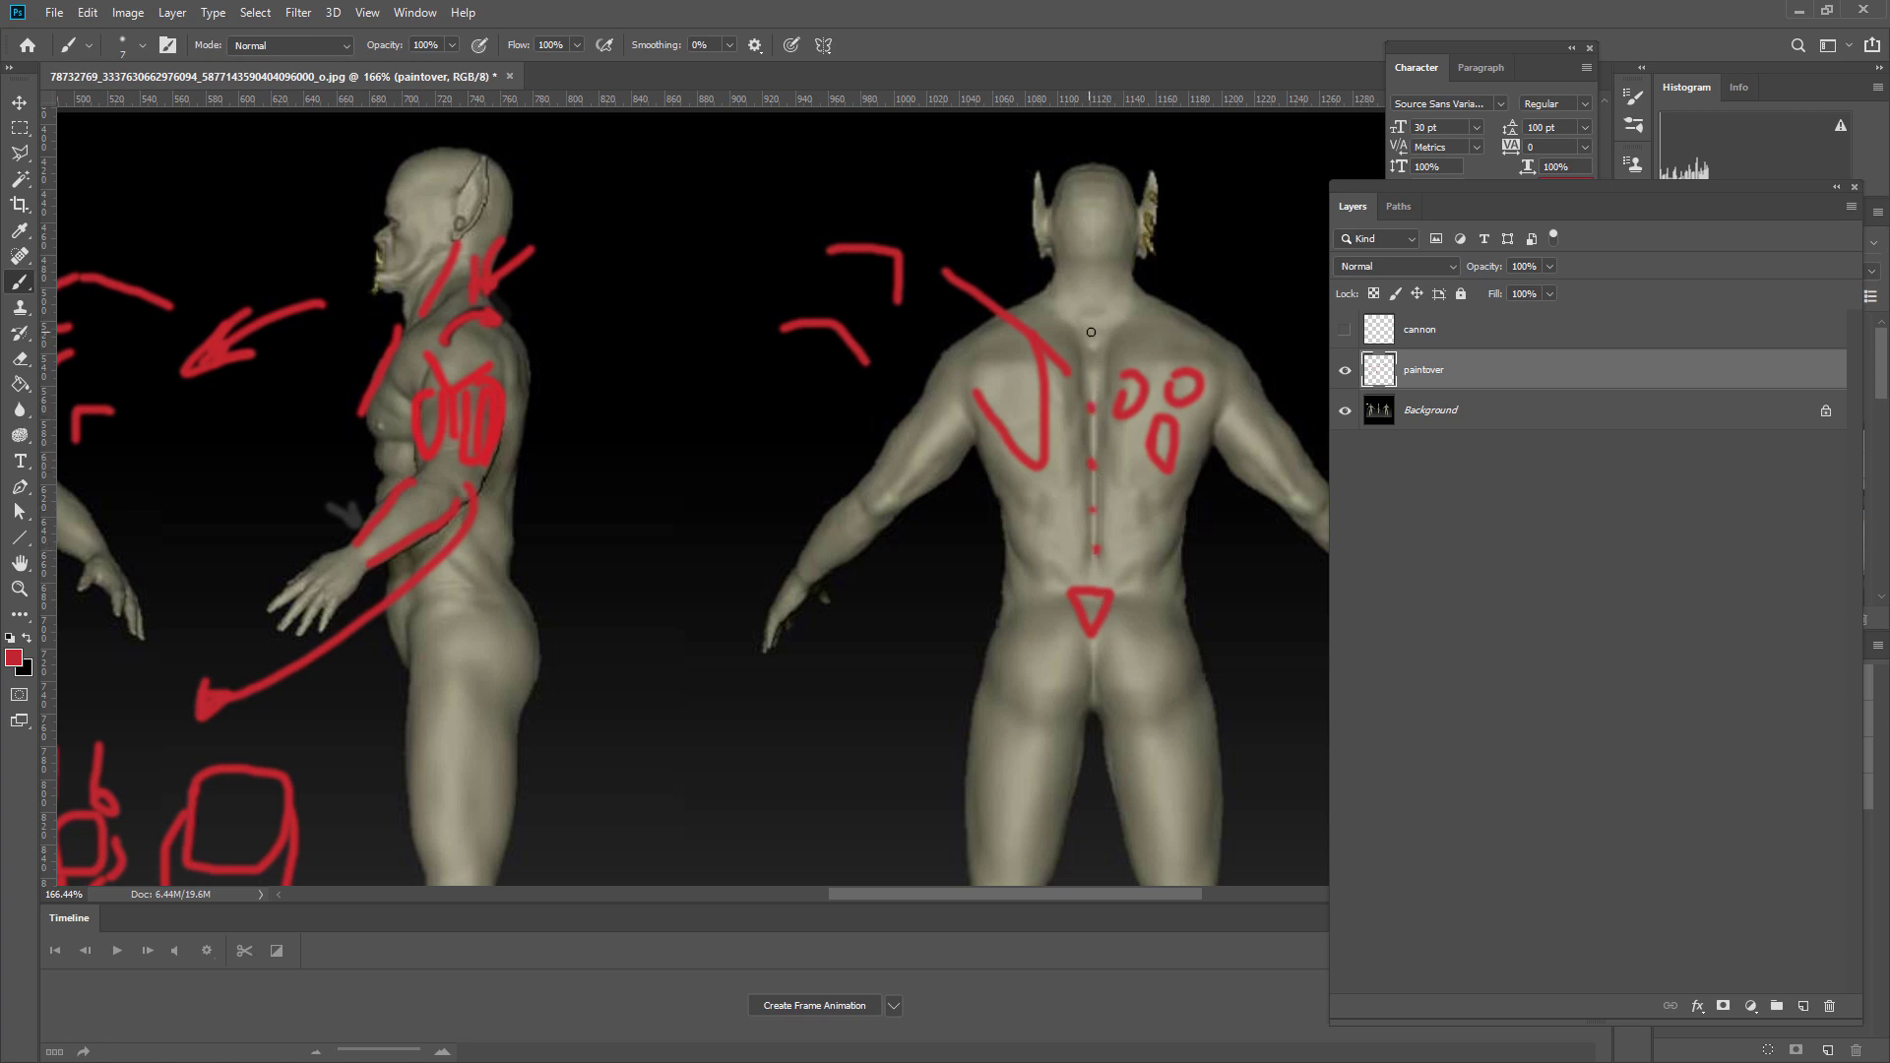
- Mark the vertebra at the back view's neck base with a pointer line, and trace both neck sides and the left arm's outer contour
drag(1090, 329, 1208, 258)
mouse_move(1054, 259)
mouse_down()
mouse_move(1055, 300)
mouse_move(1129, 298)
mouse_up()
click(1130, 260)
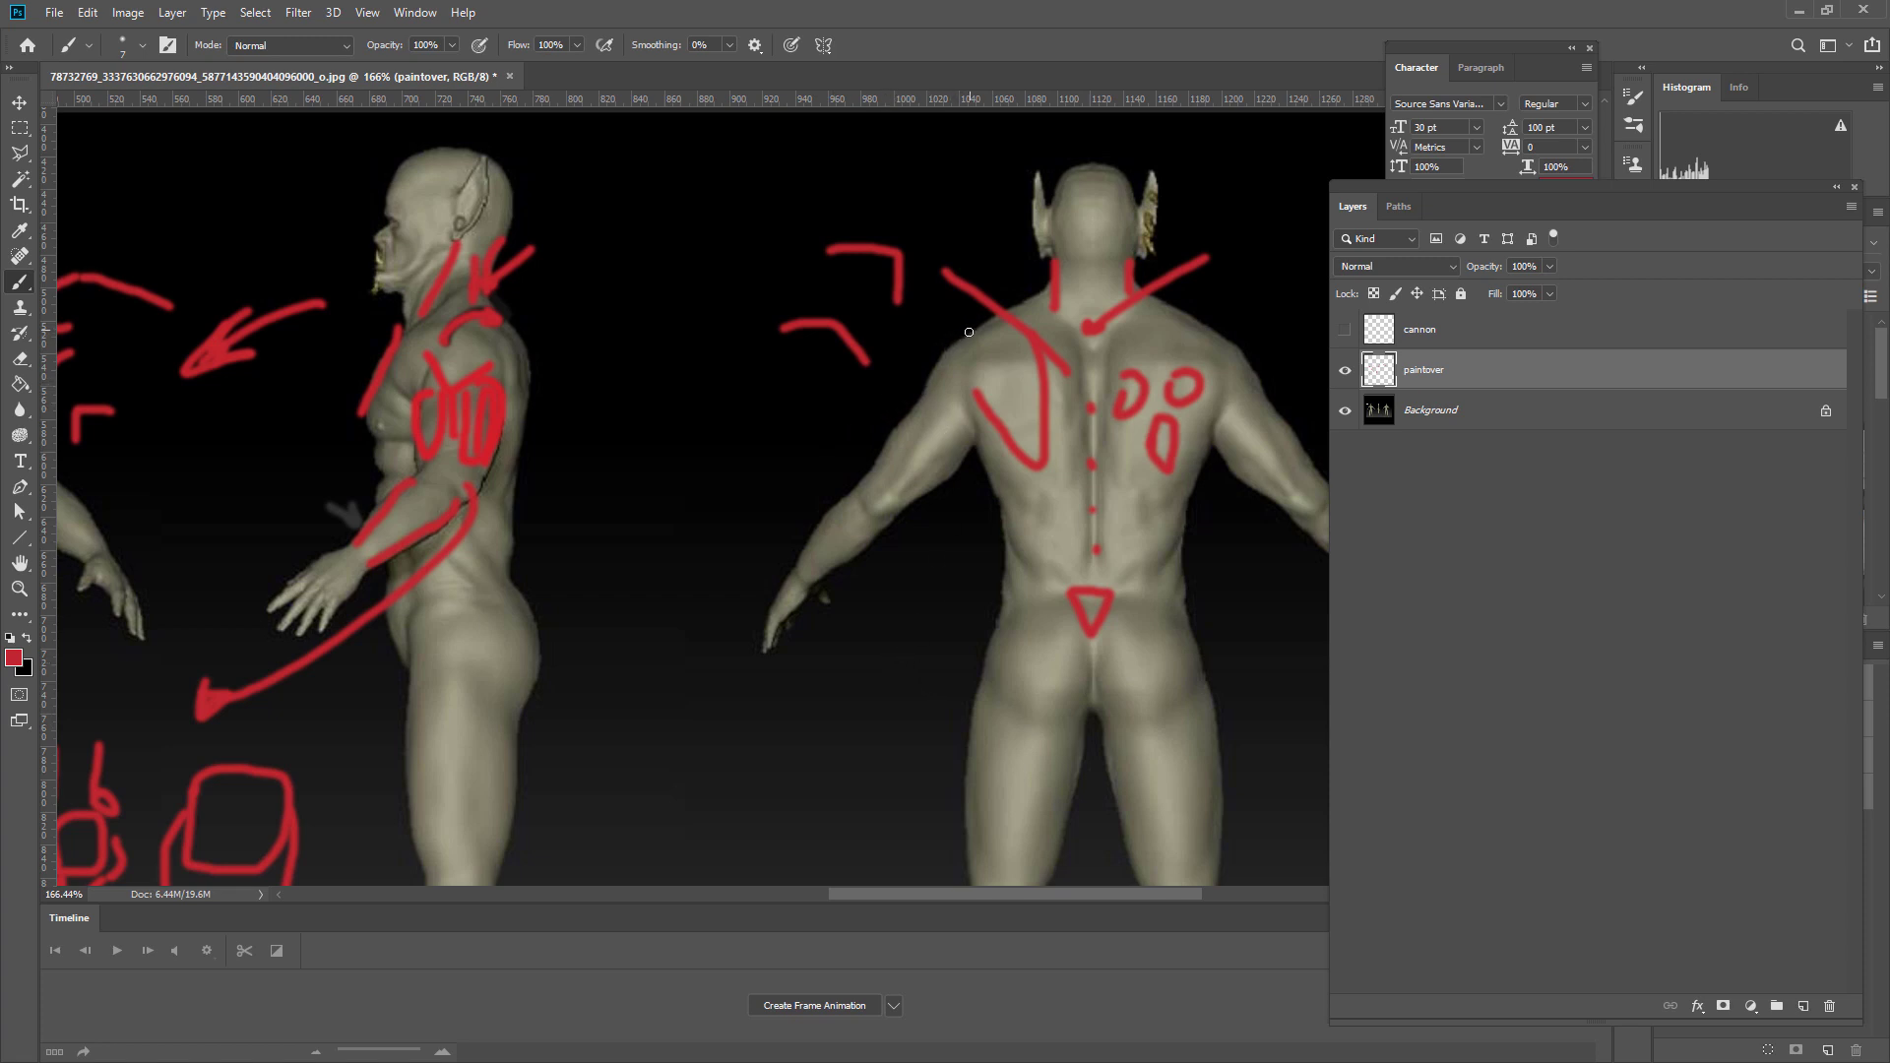
drag(962, 336, 820, 546)
- Outline both calves in red on the back view, tapering into the Achilles tendons, with a centre line down the left calf
scroll(1034, 681, down, 5)
scroll(1034, 680, right, 1)
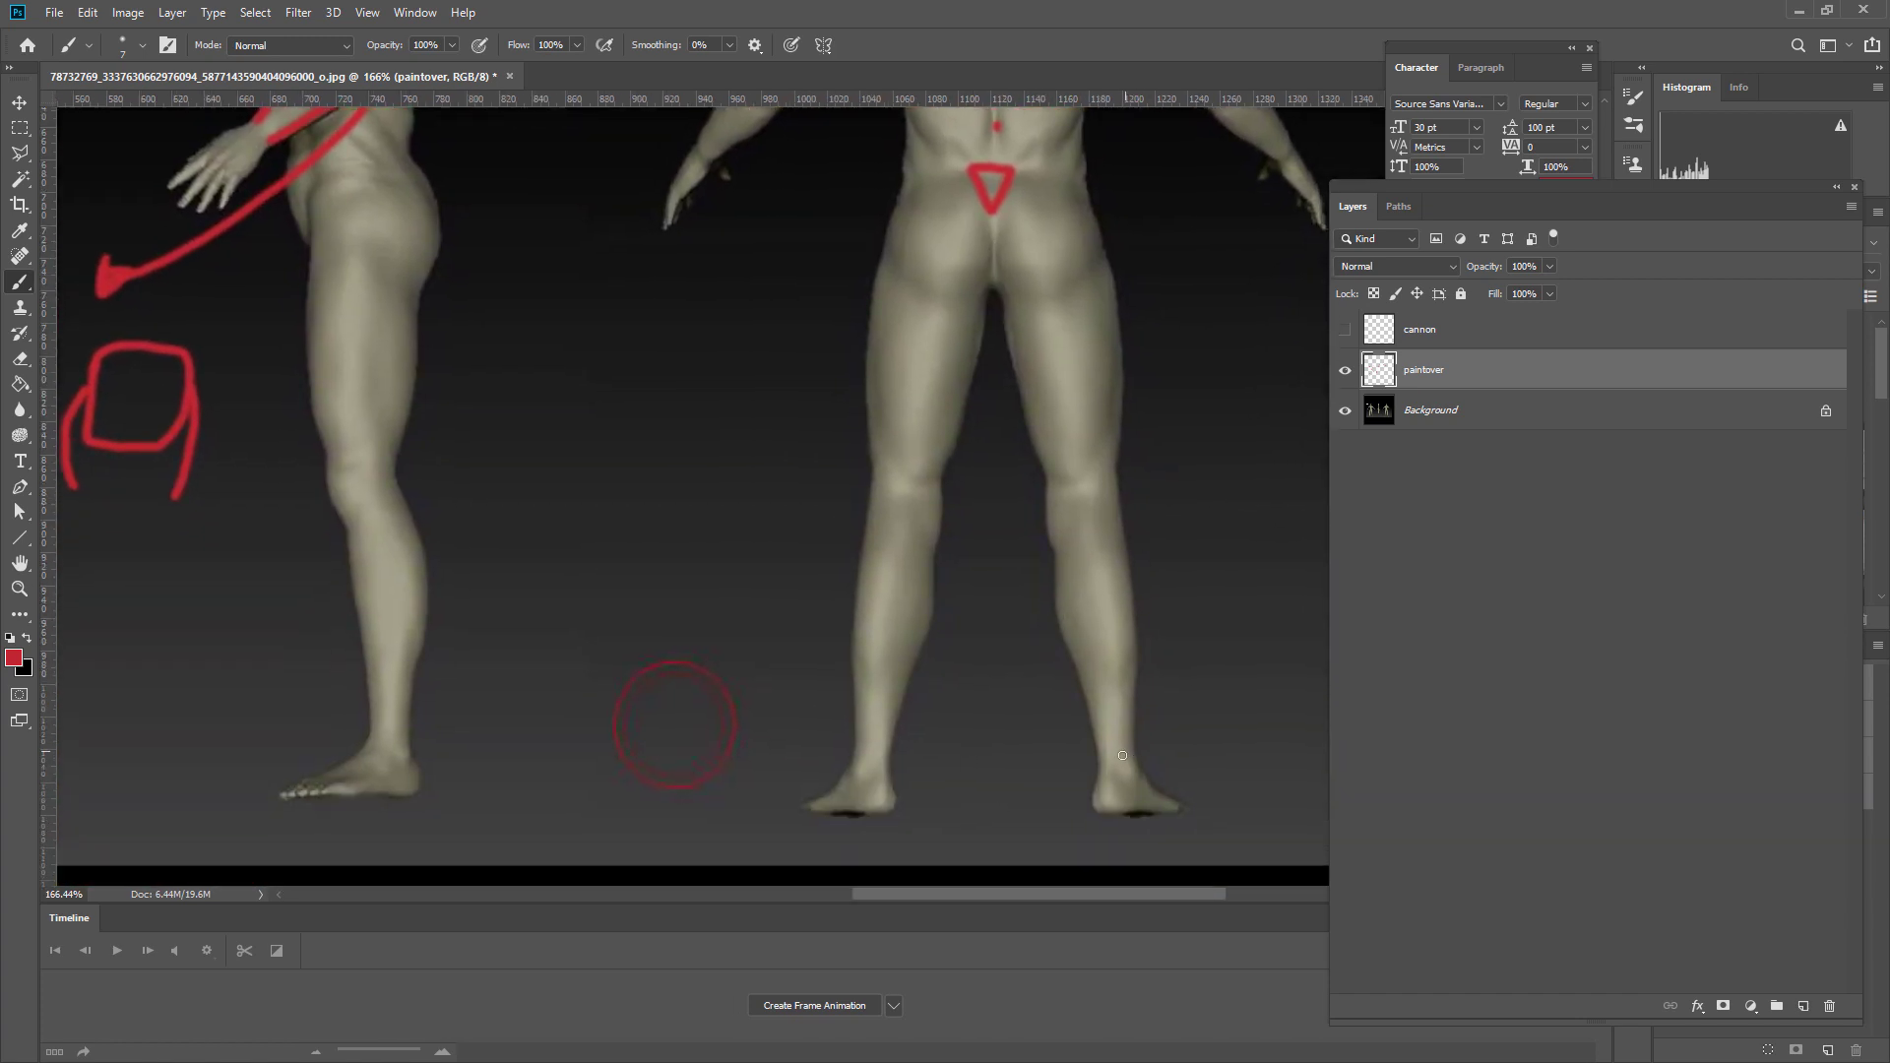
drag(1100, 783, 1050, 589)
mouse_move(1099, 702)
mouse_down()
mouse_move(1109, 587)
mouse_move(1081, 526)
mouse_move(1050, 591)
mouse_up()
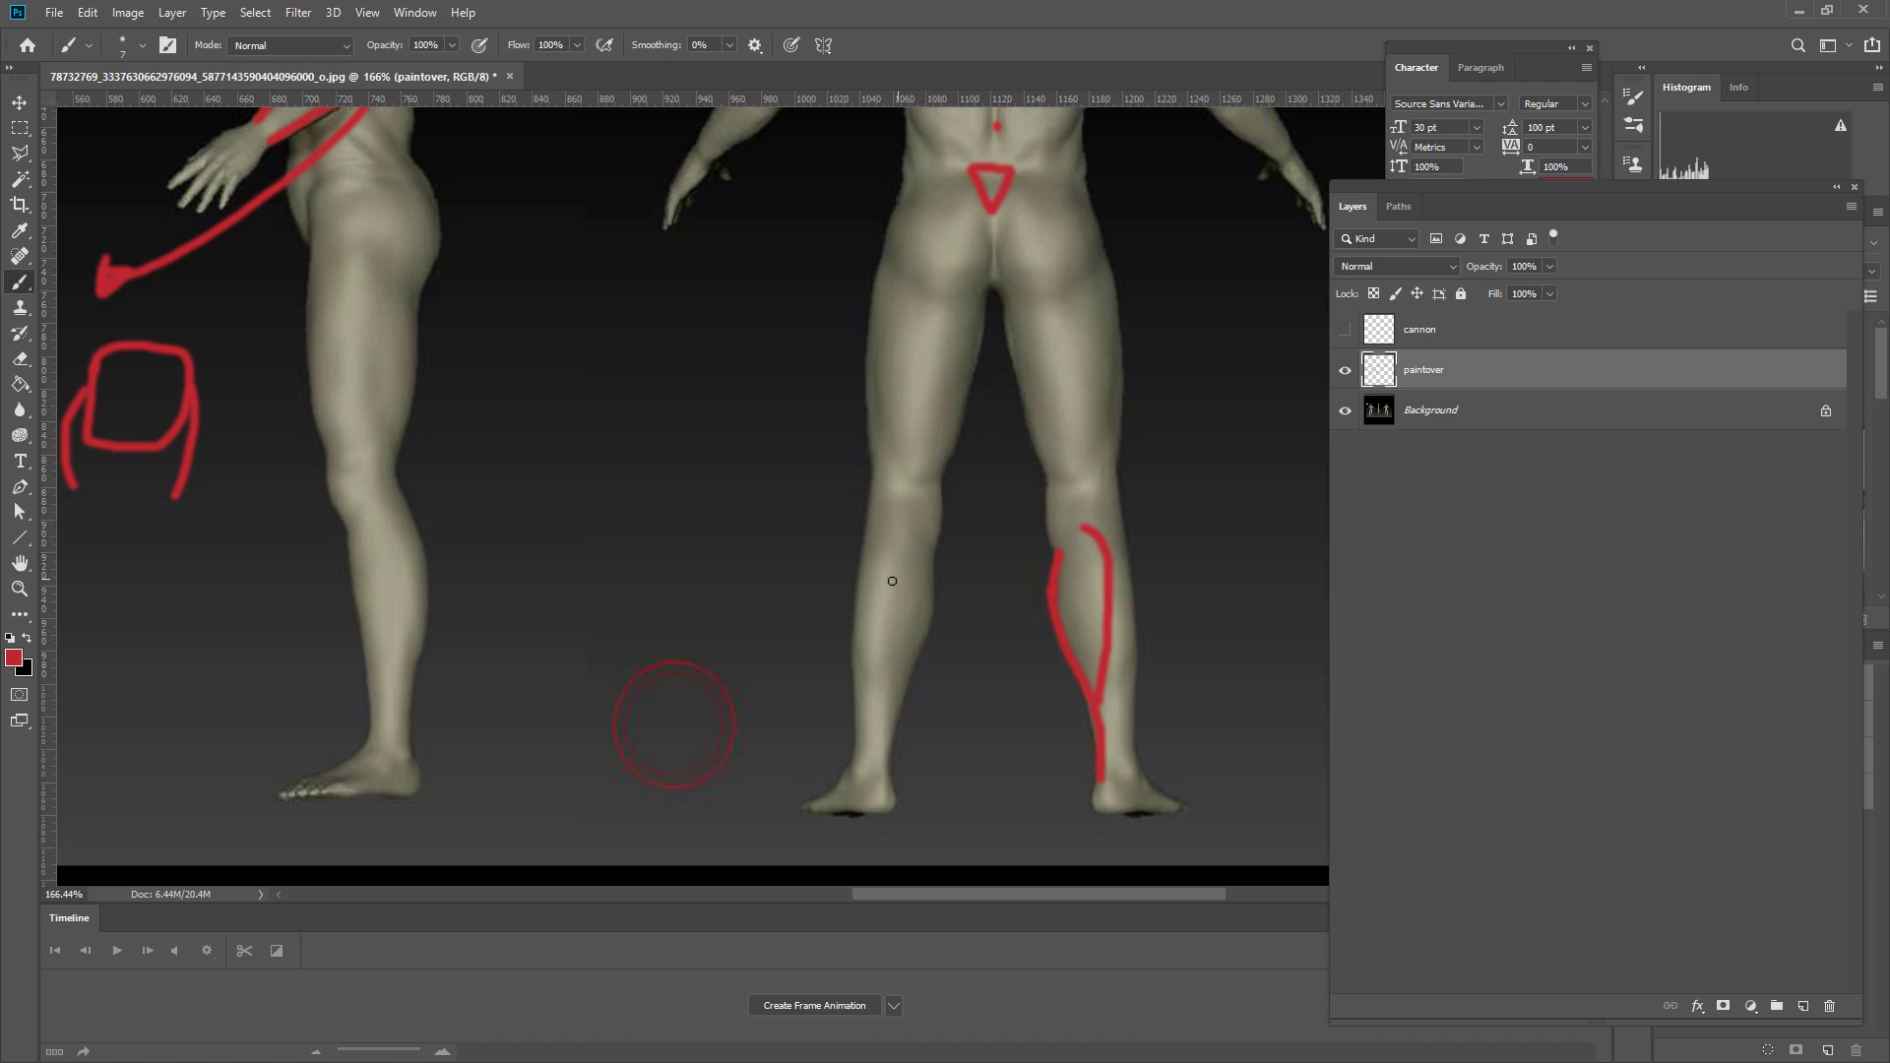
drag(903, 559, 898, 666)
mouse_move(885, 535)
mouse_down()
mouse_move(853, 651)
mouse_move(928, 581)
mouse_move(905, 694)
mouse_move(871, 692)
mouse_move(886, 750)
mouse_move(908, 690)
mouse_up()
drag(904, 616, 905, 528)
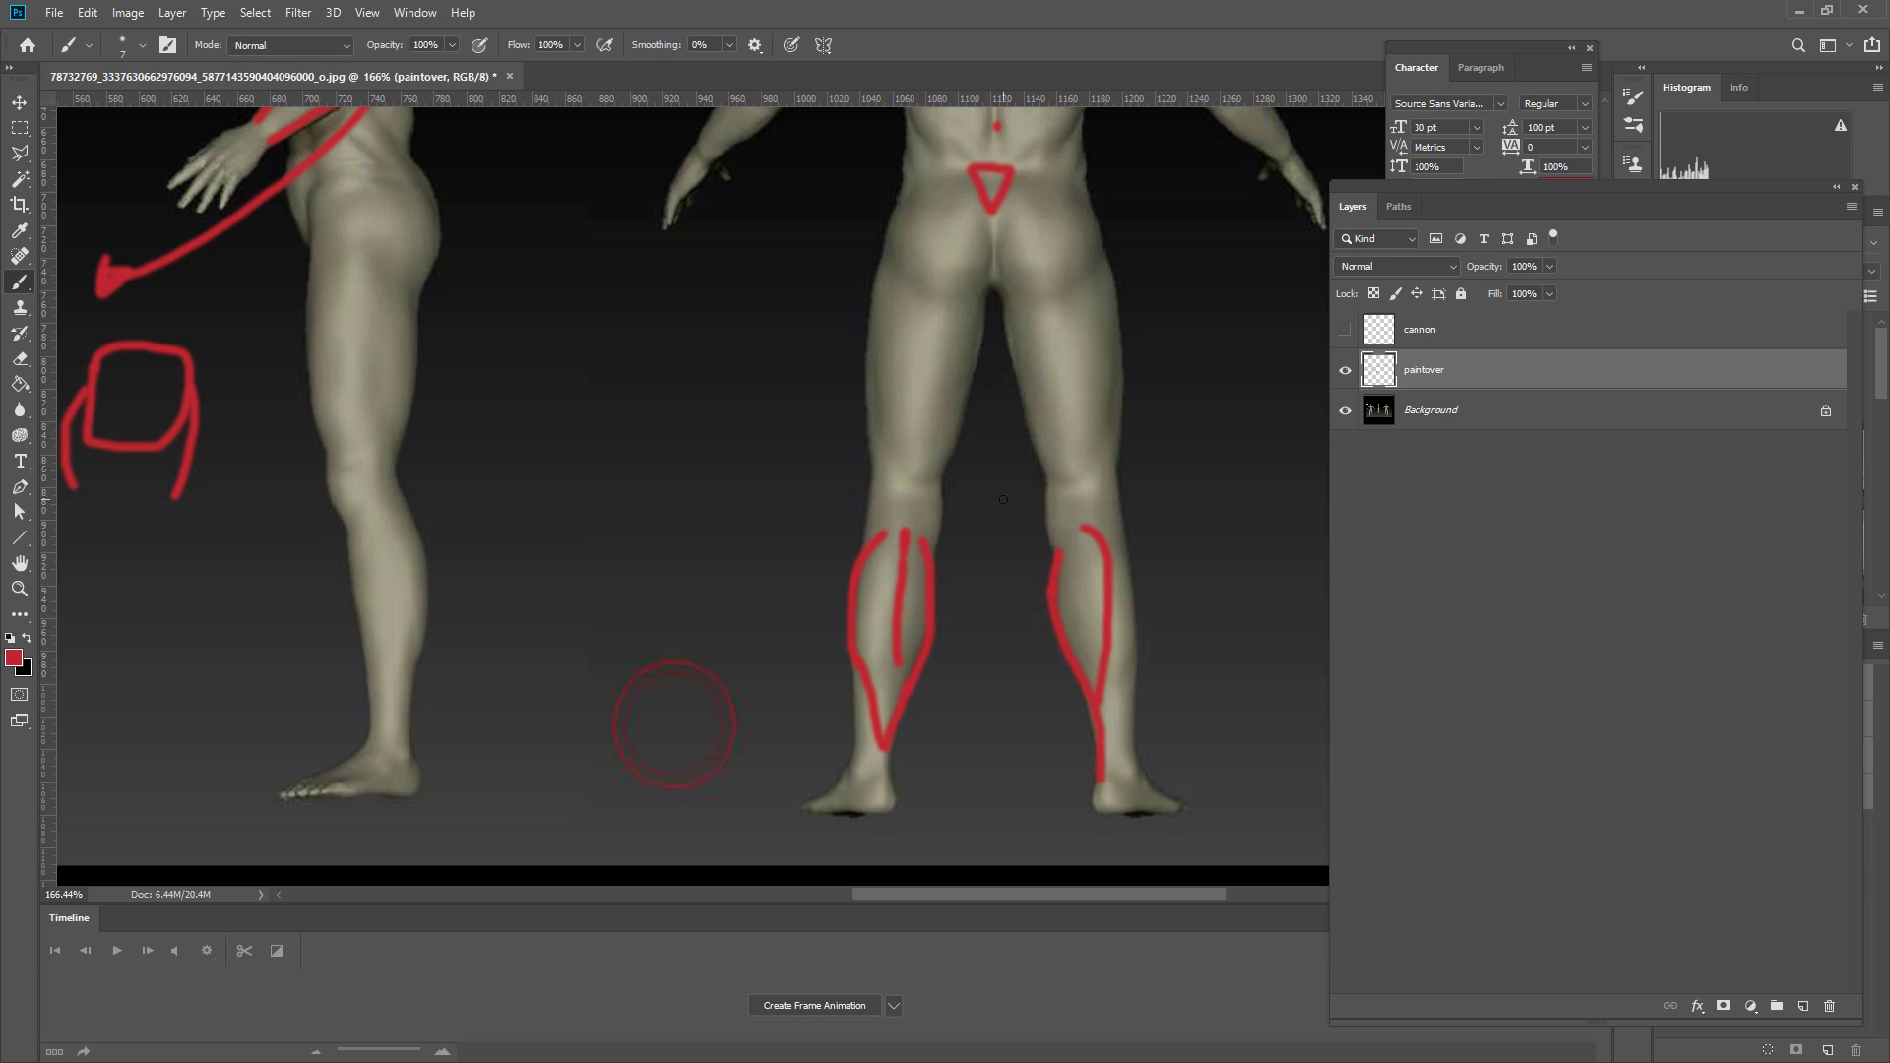
- Place the black-and-white front-pose bodybuilder photo in the document at 100% and position it below the front view's feet
key(ctrl+minus)
key(ctrl+minus)
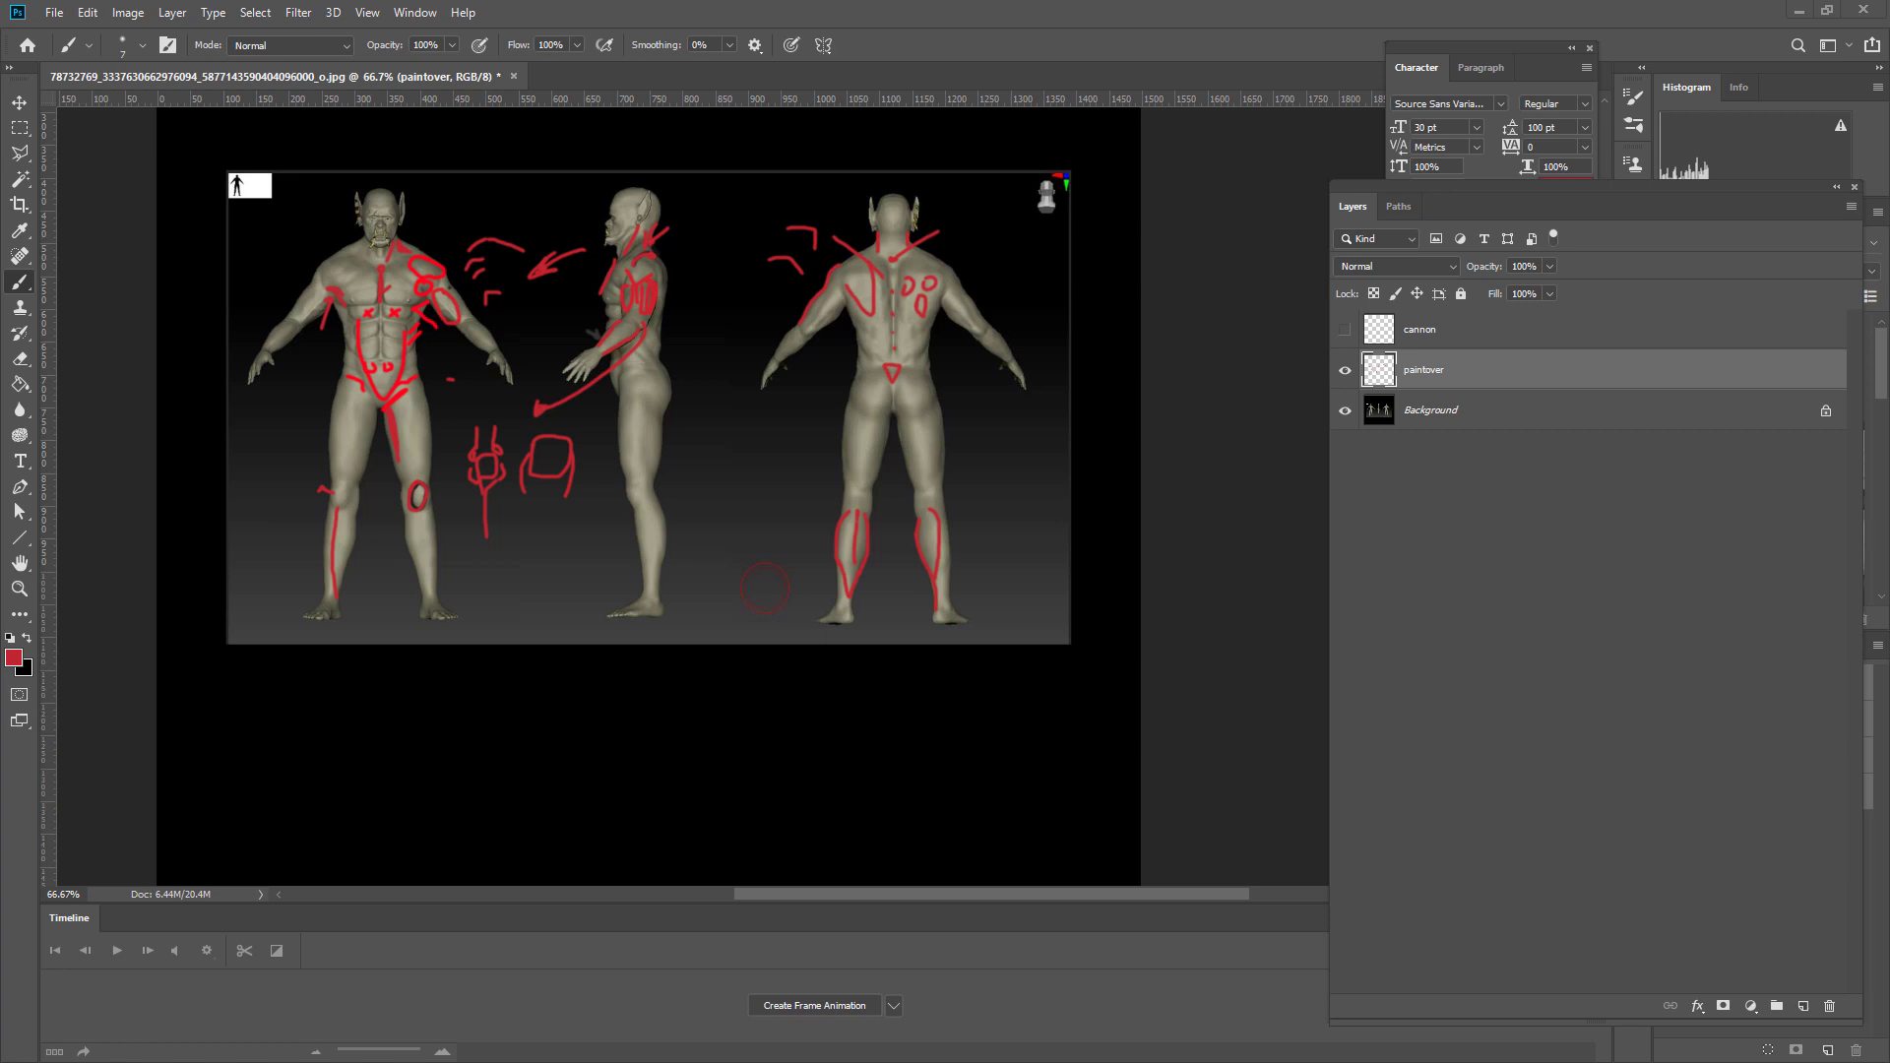
drag(494, 621, 540, 633)
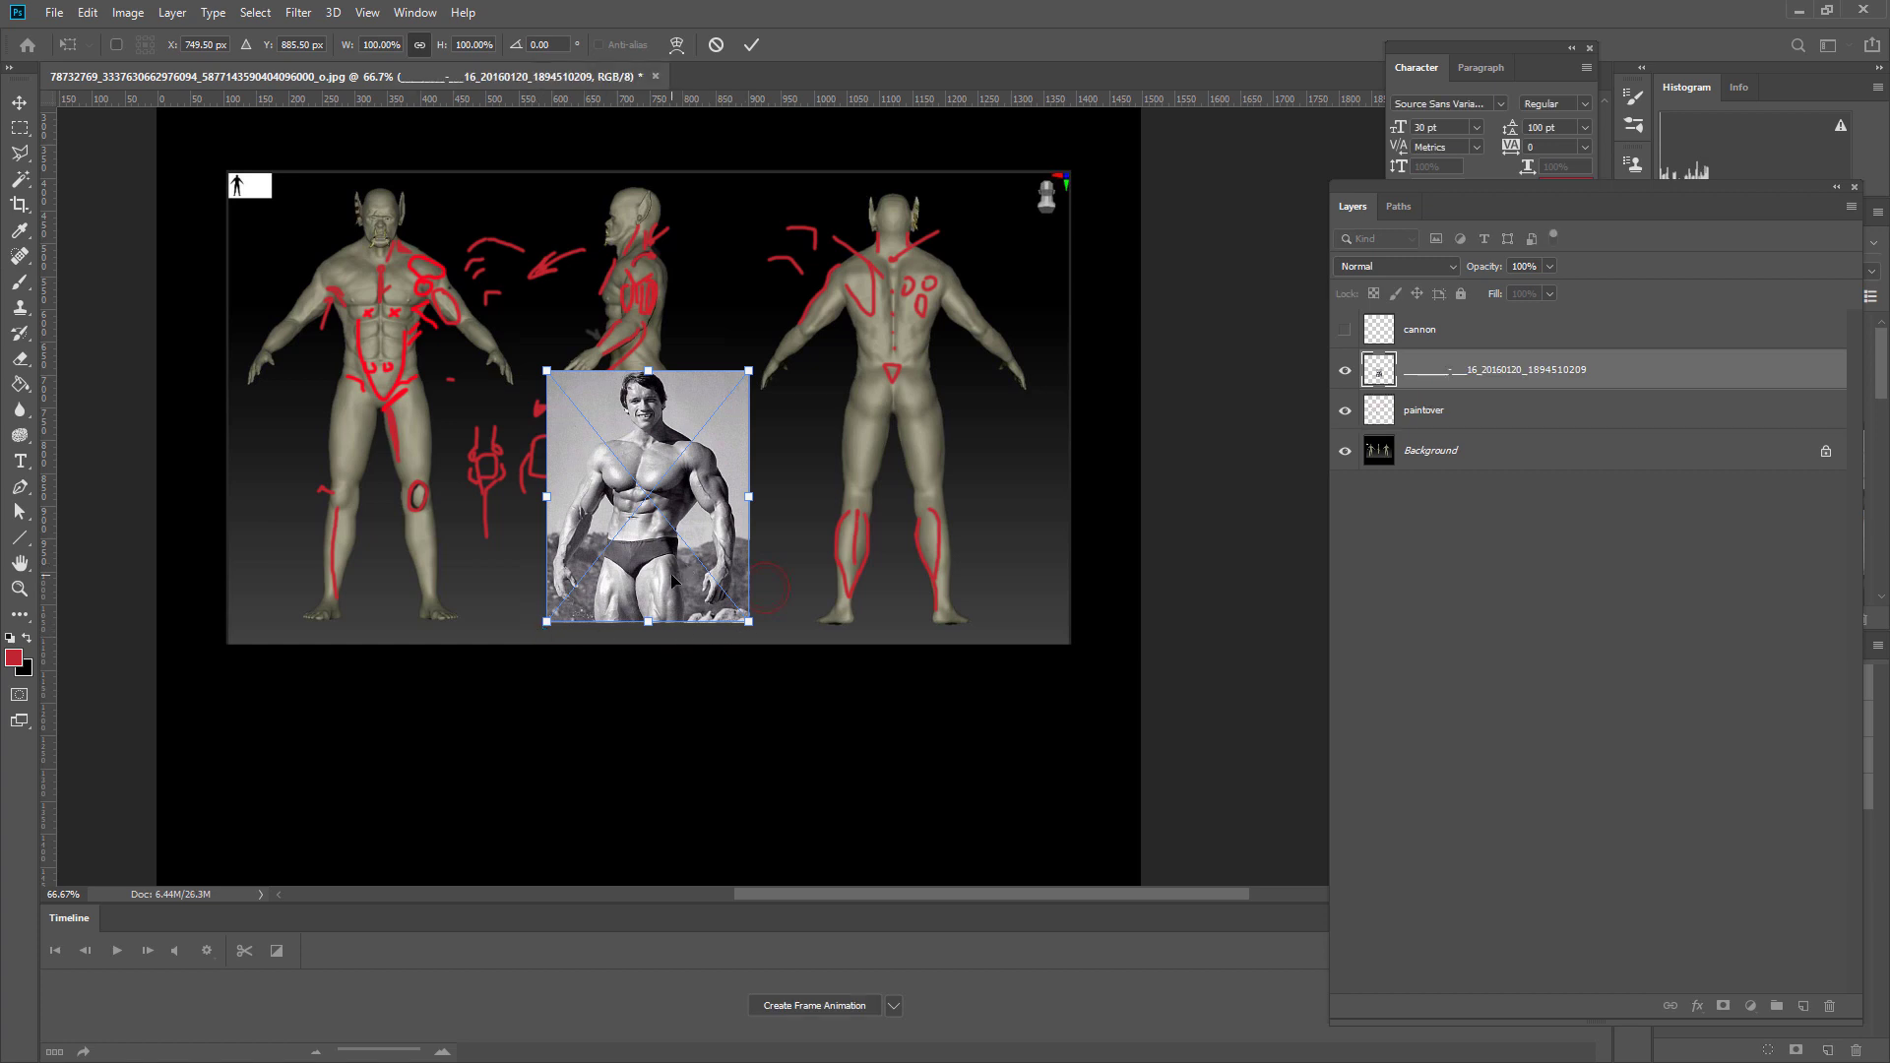
key(Return)
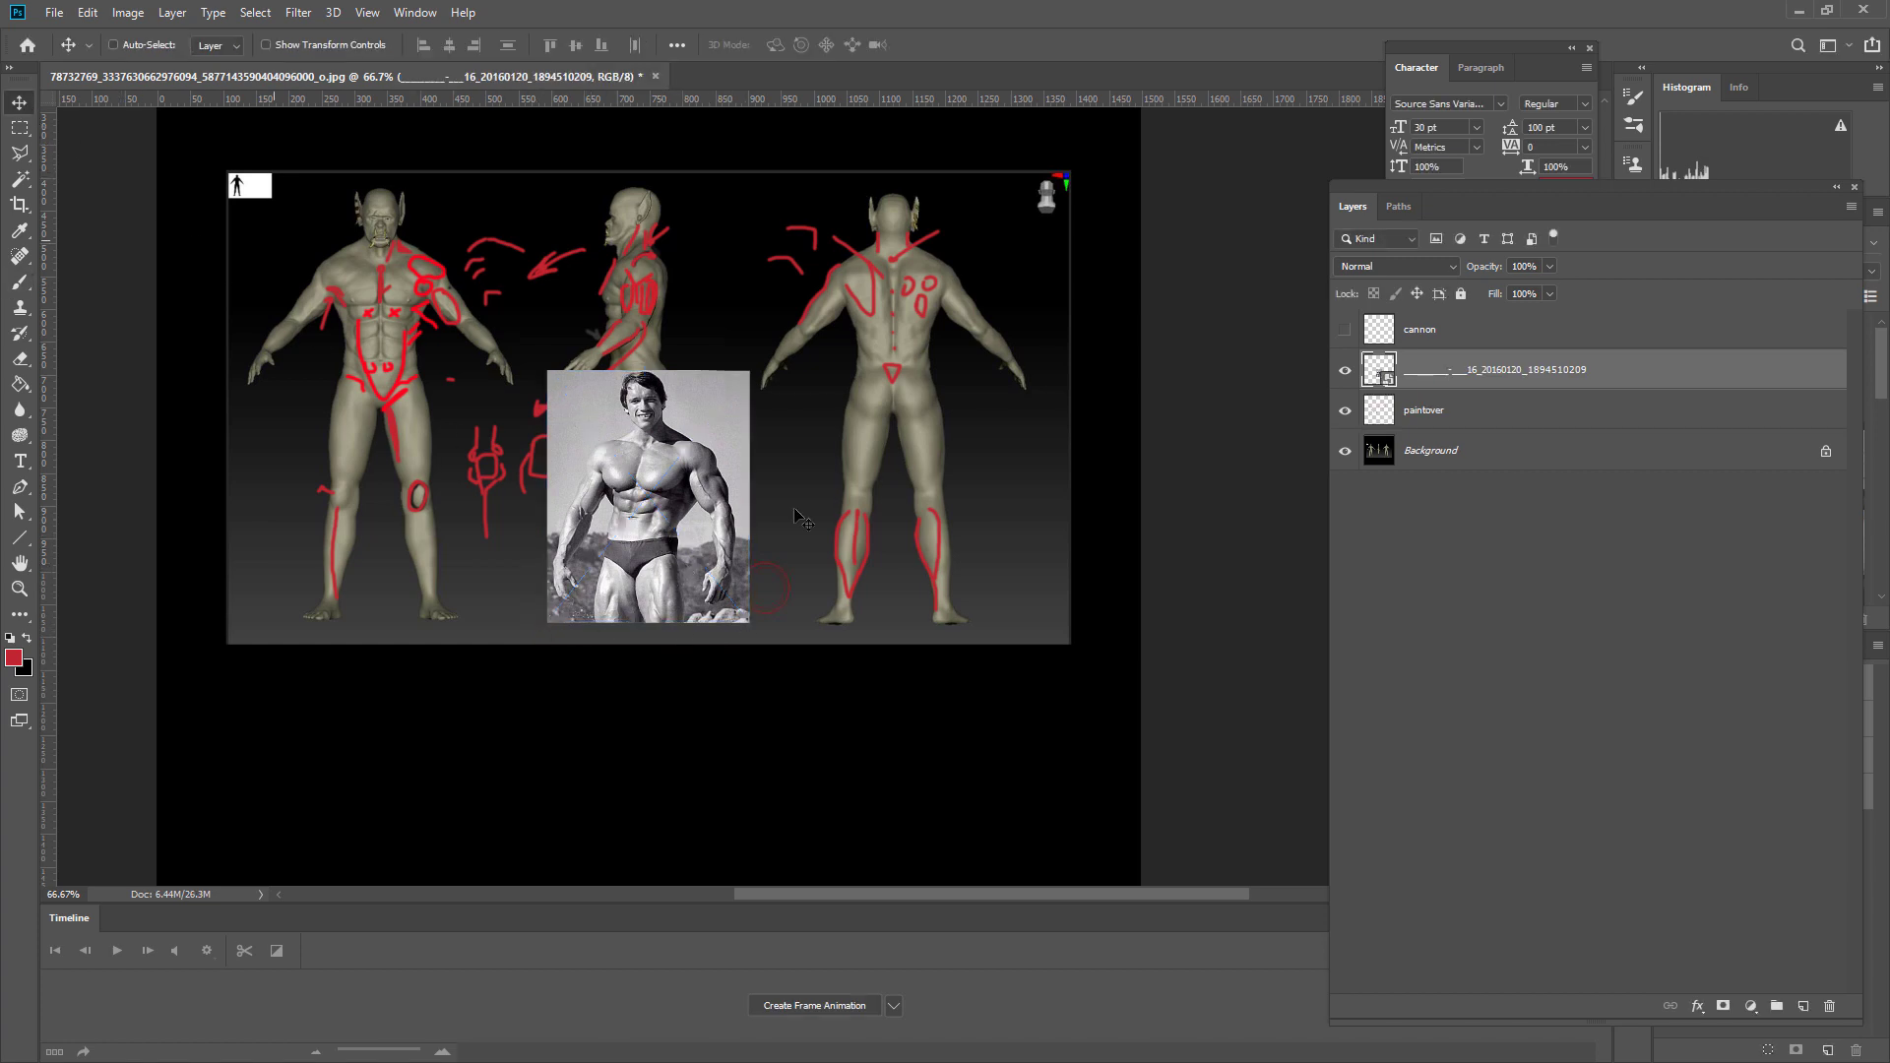
drag(694, 532, 542, 635)
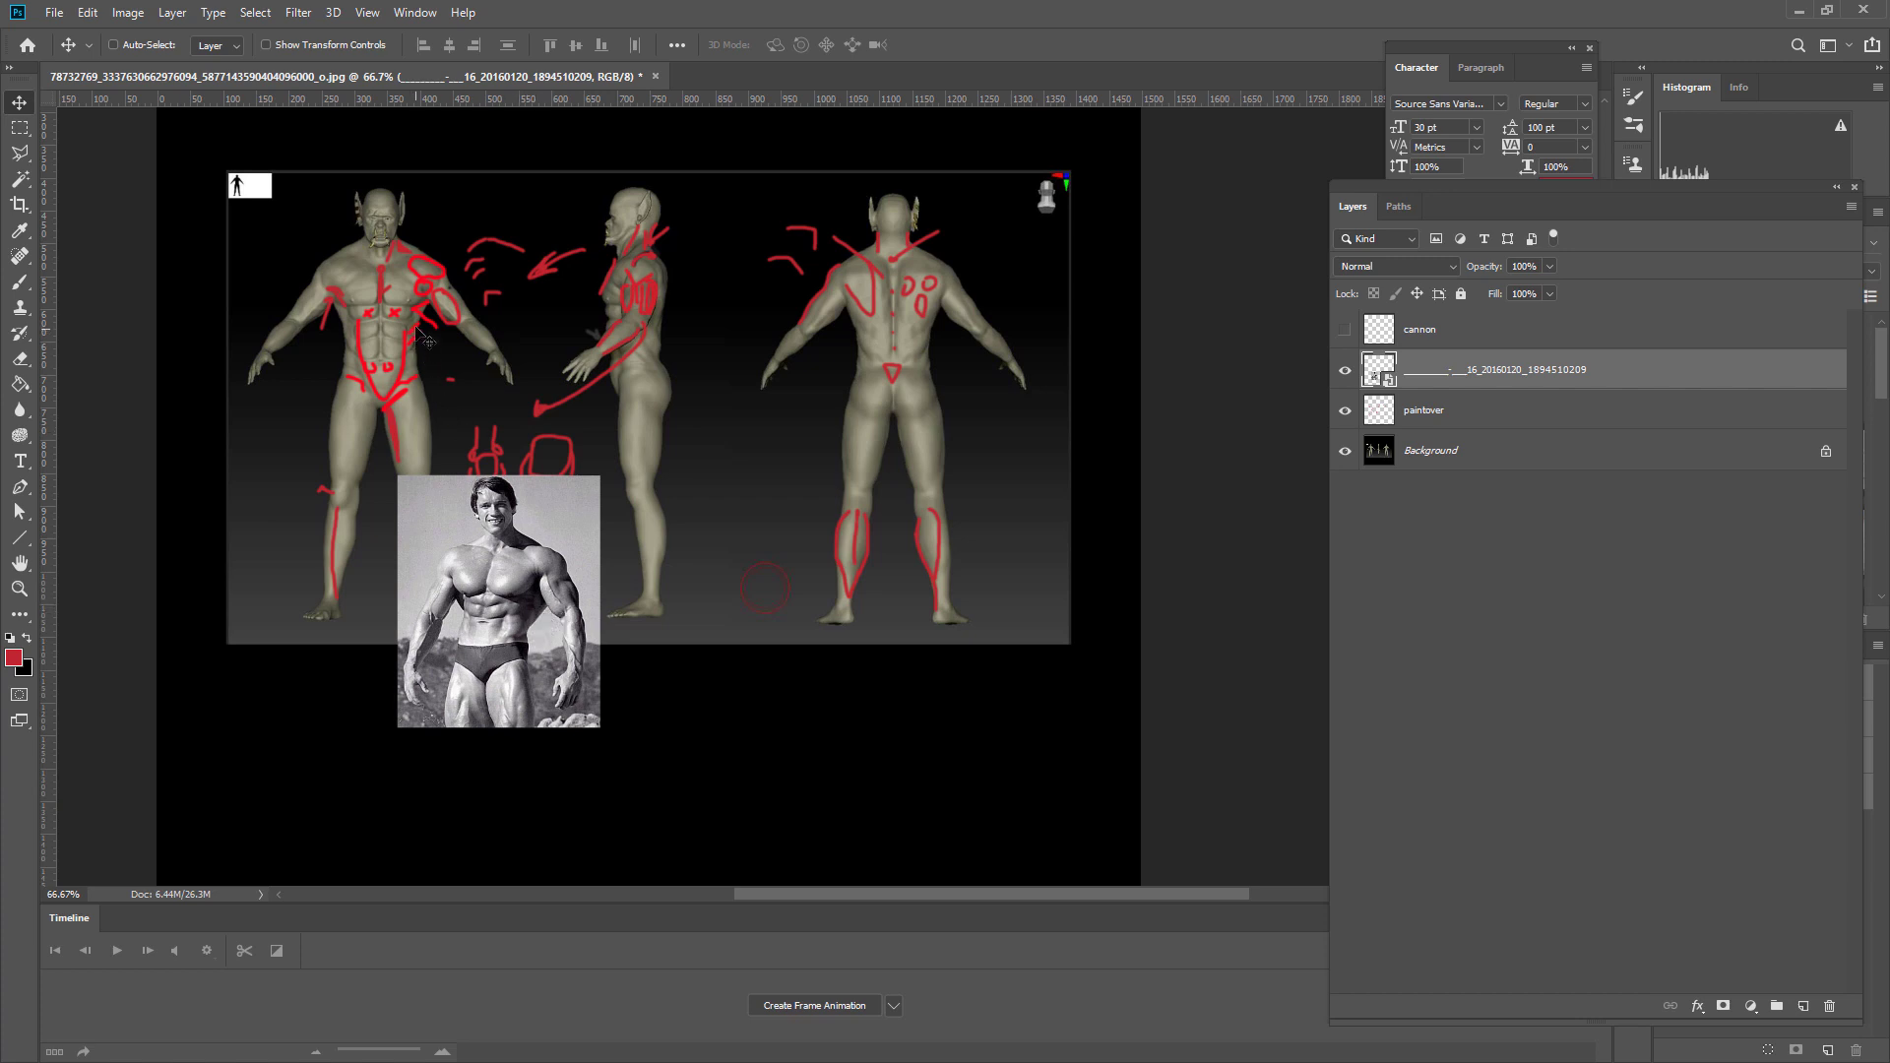
drag(432, 321, 419, 345)
drag(512, 575, 340, 722)
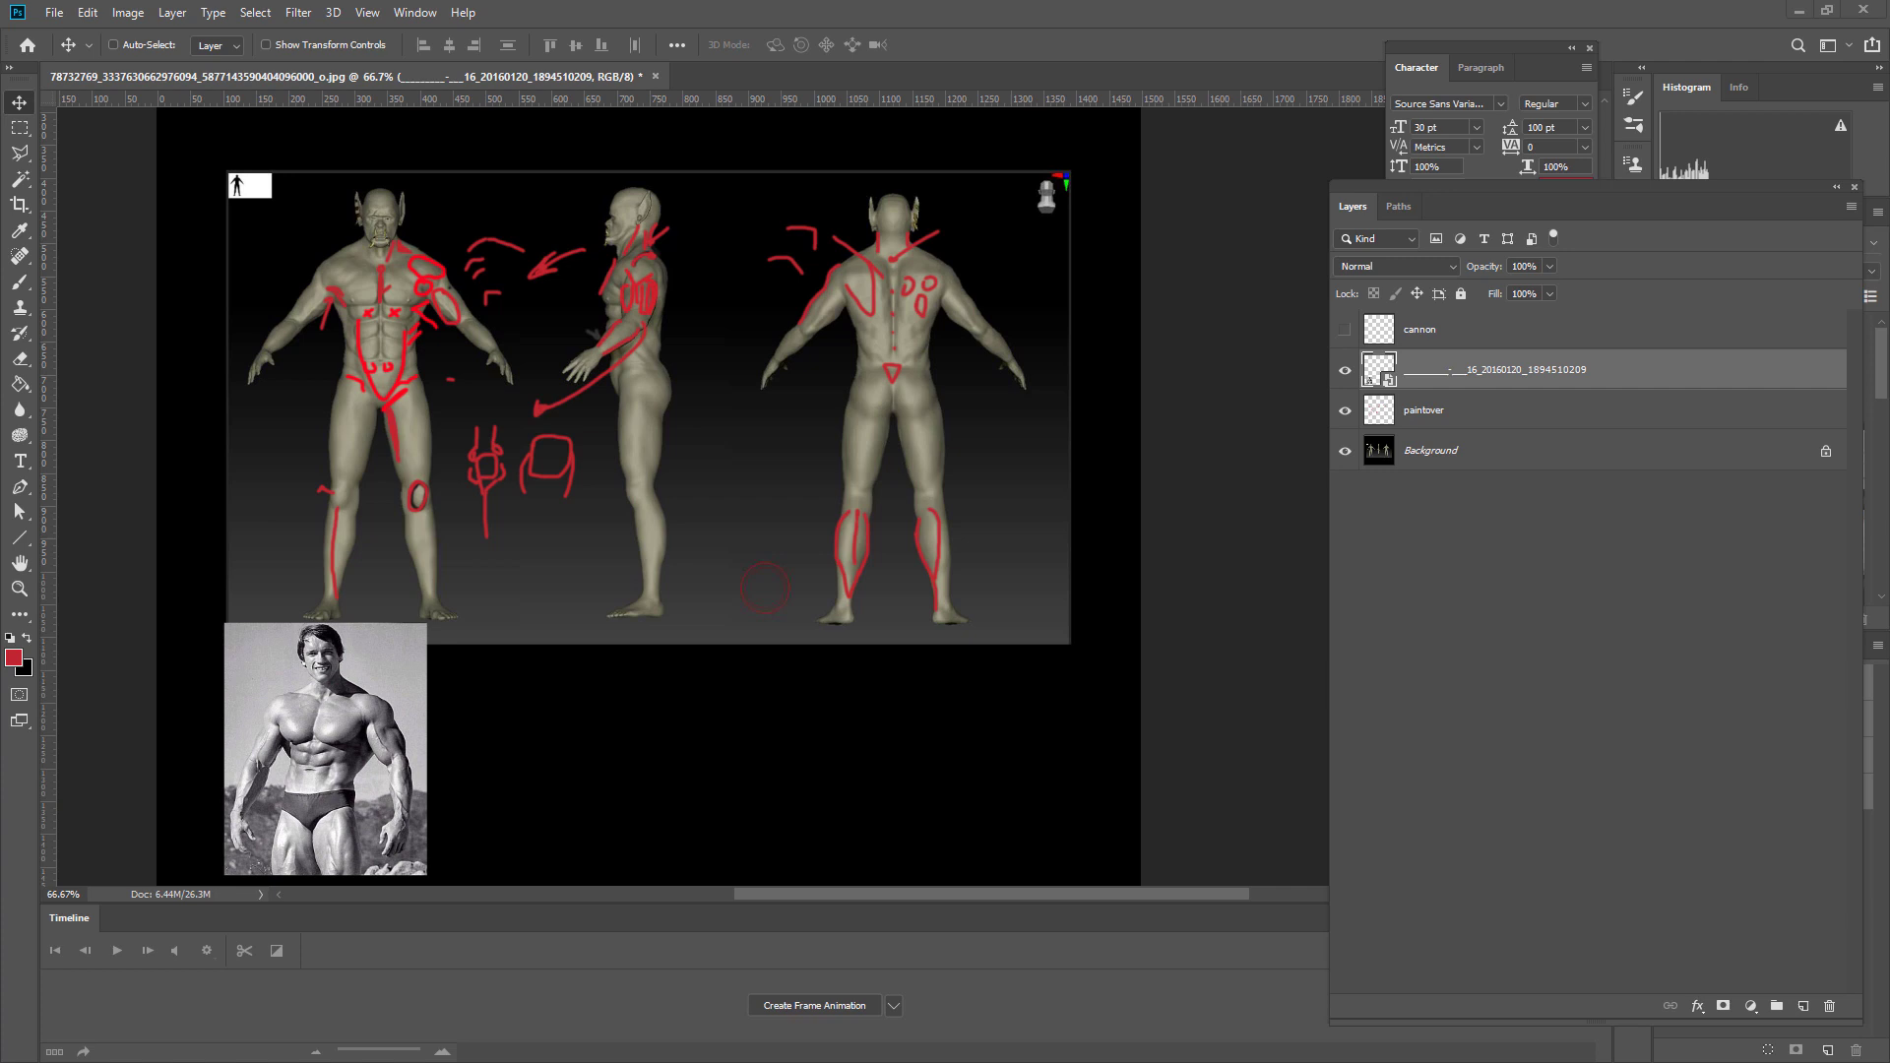
- Place the color bodybuilder back photo, scale it to about 133%, and position it below the side view
drag(561, 675, 810, 667)
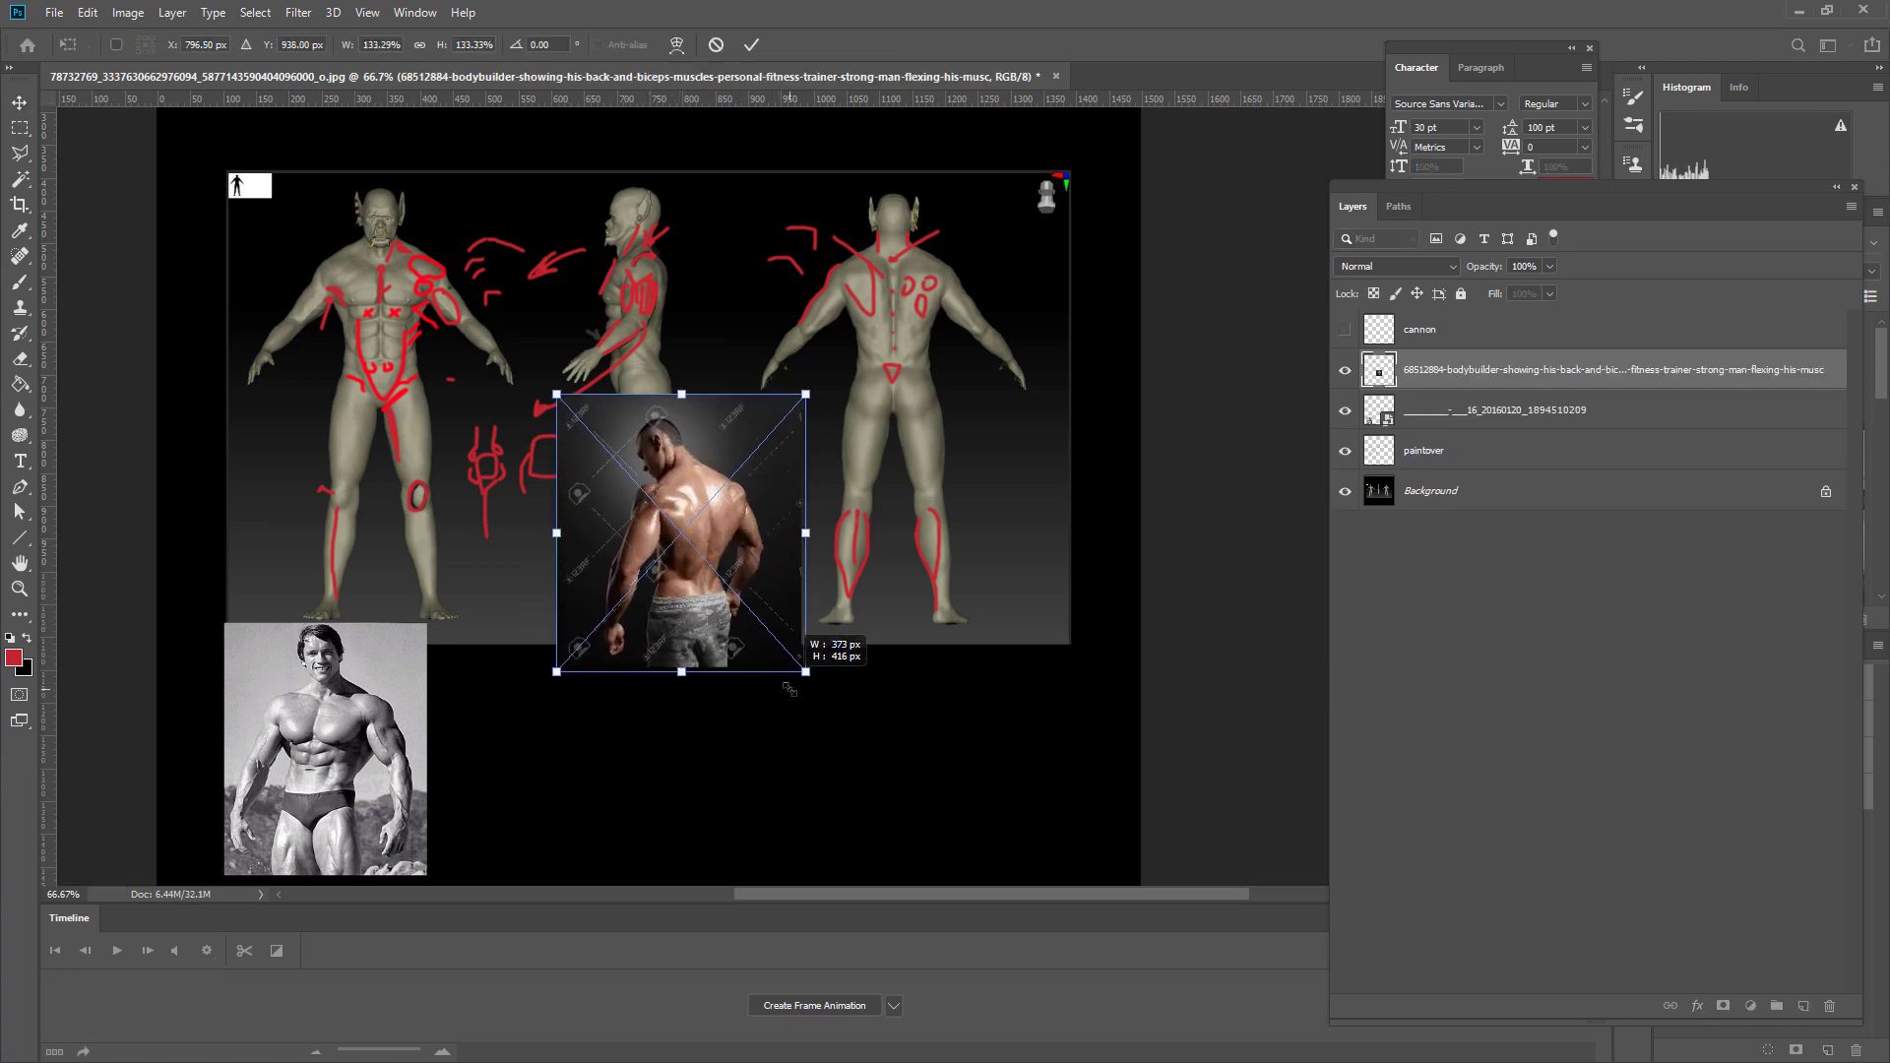
drag(708, 590, 651, 711)
key(Return)
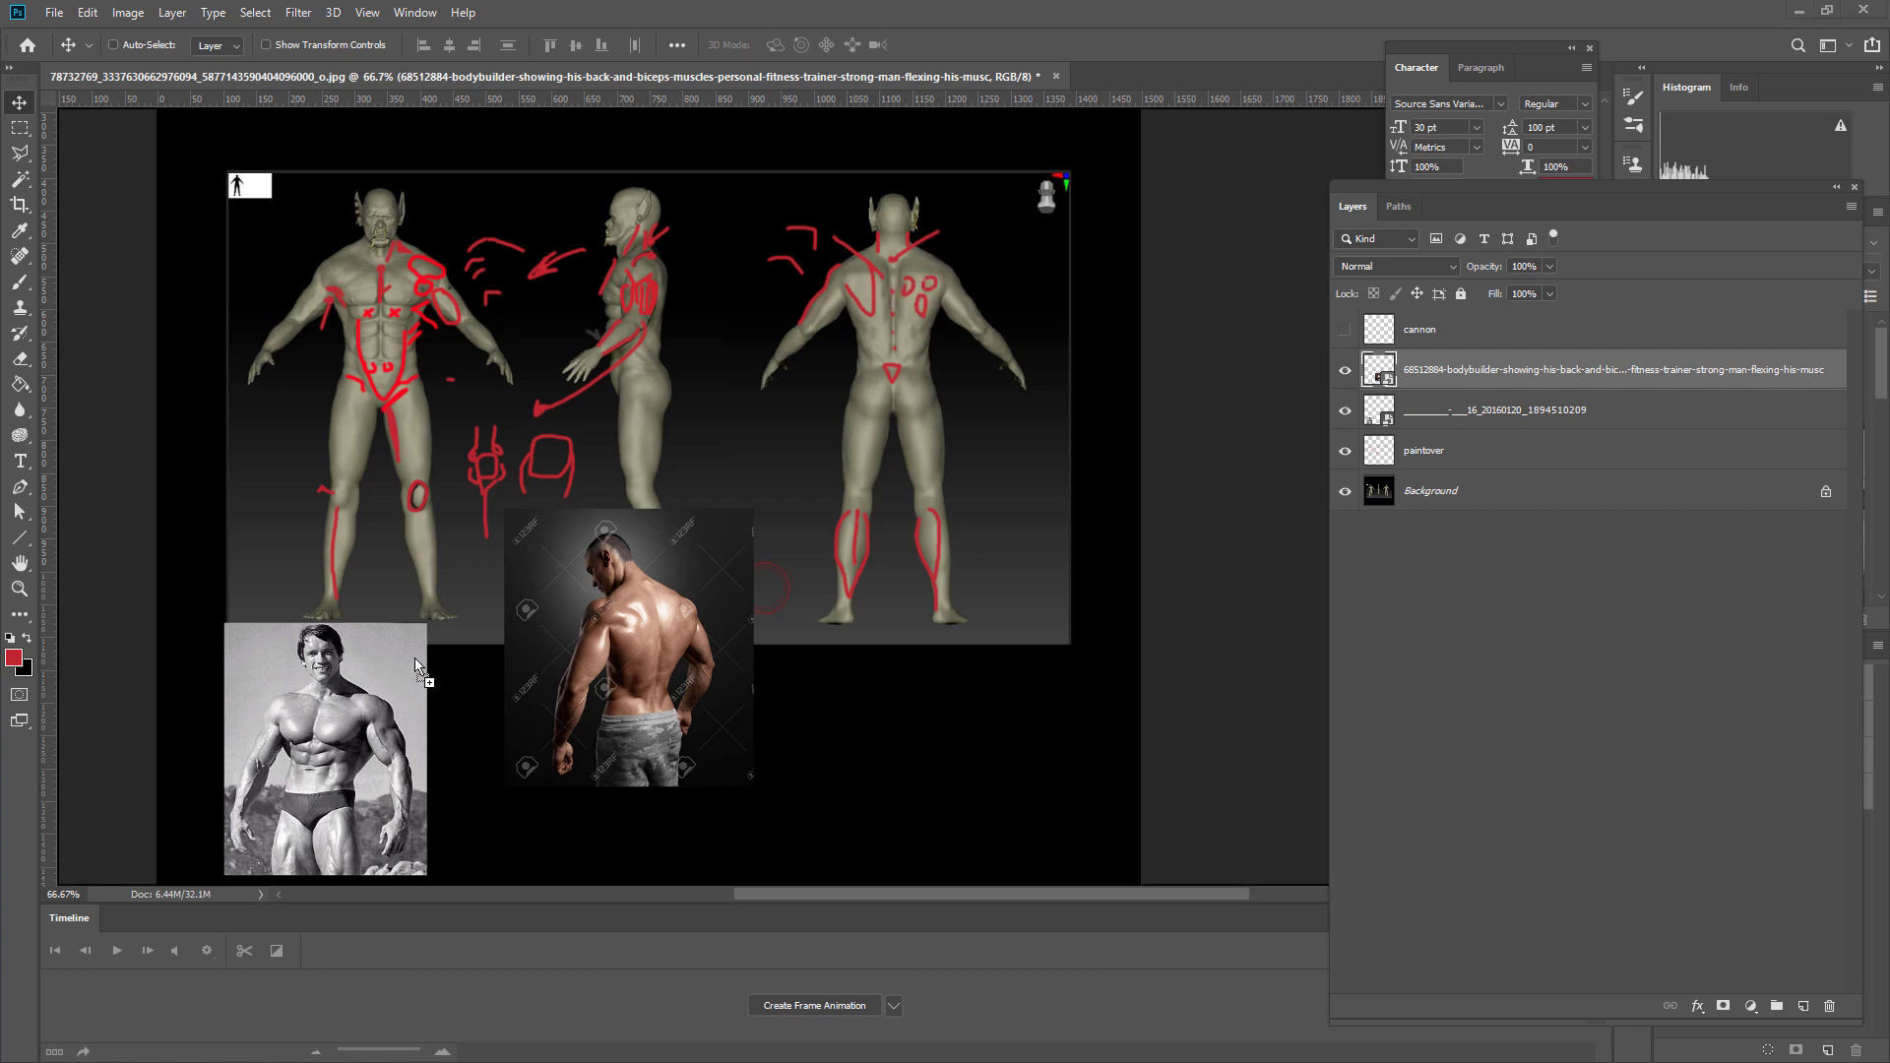
- Place the anatomy-study back reference with raised arms, scale it to about 347%, and position it beside the color back photo
drag(890, 596, 878, 595)
drag(676, 534, 806, 727)
drag(754, 586, 874, 683)
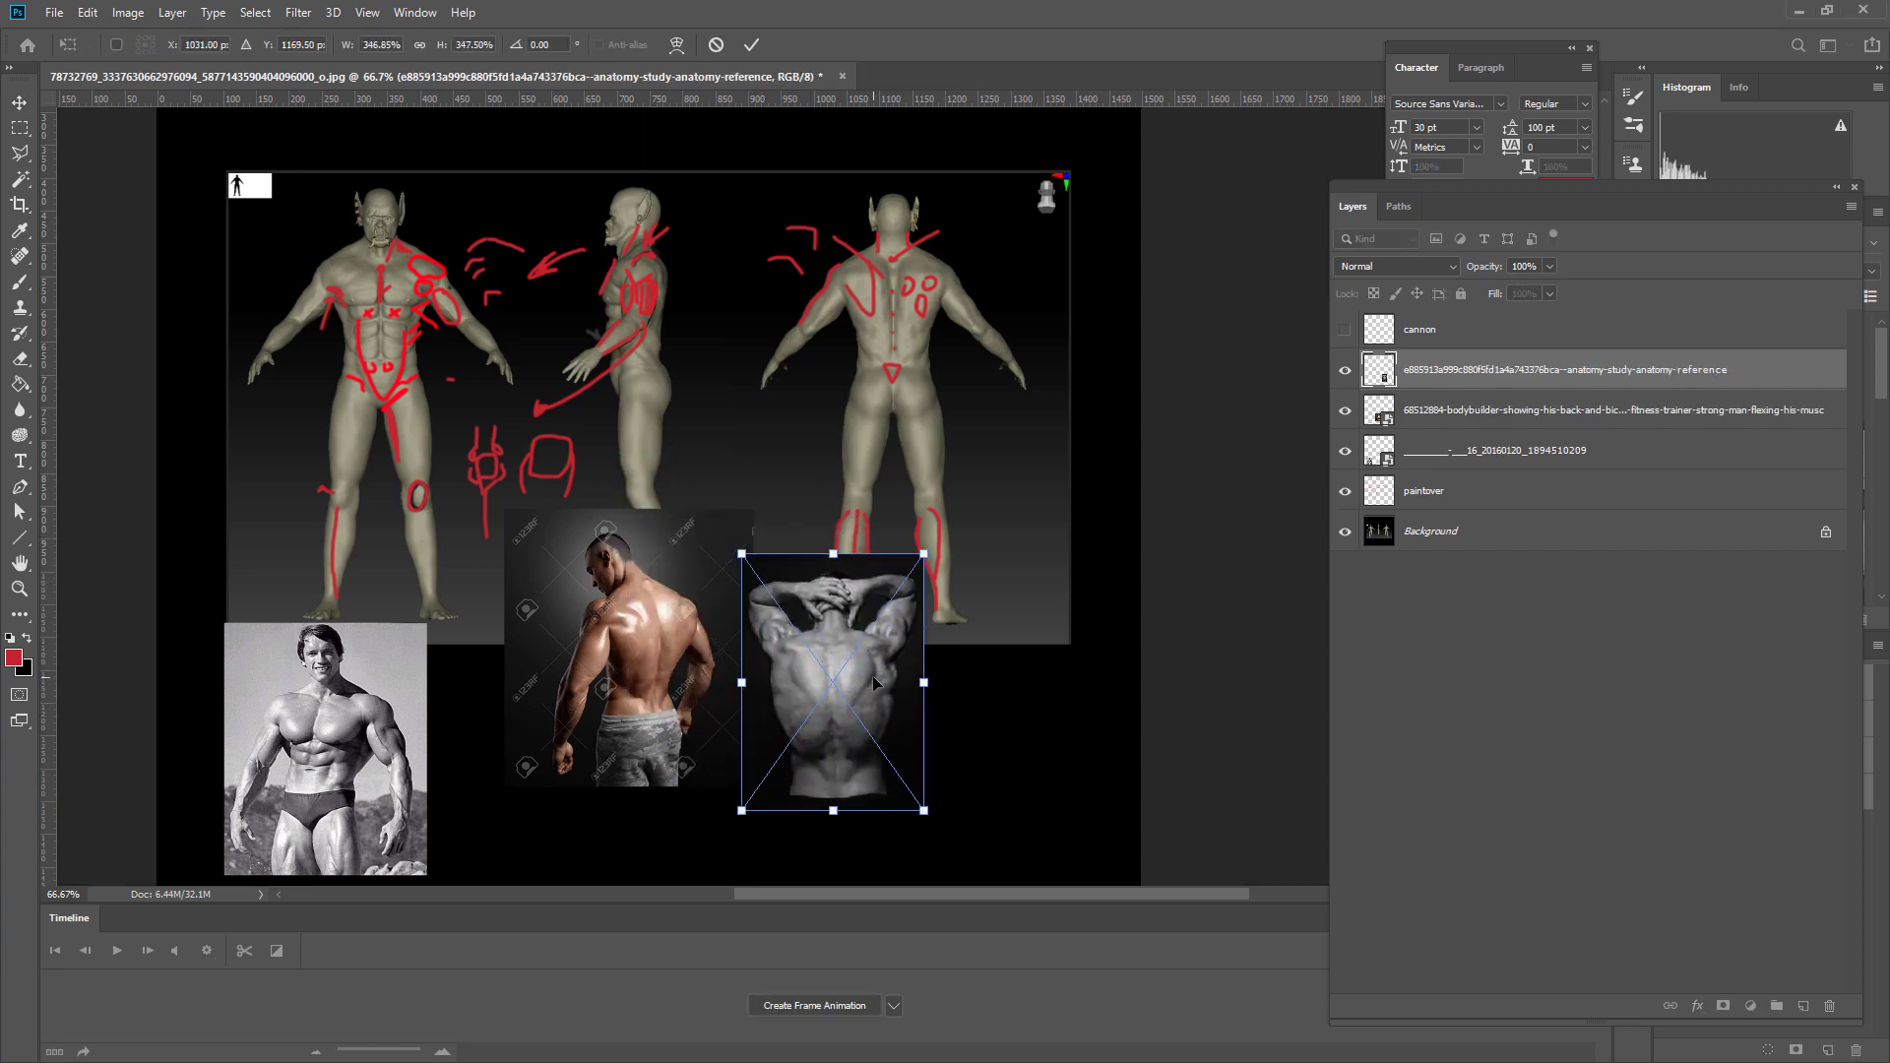
key(Return)
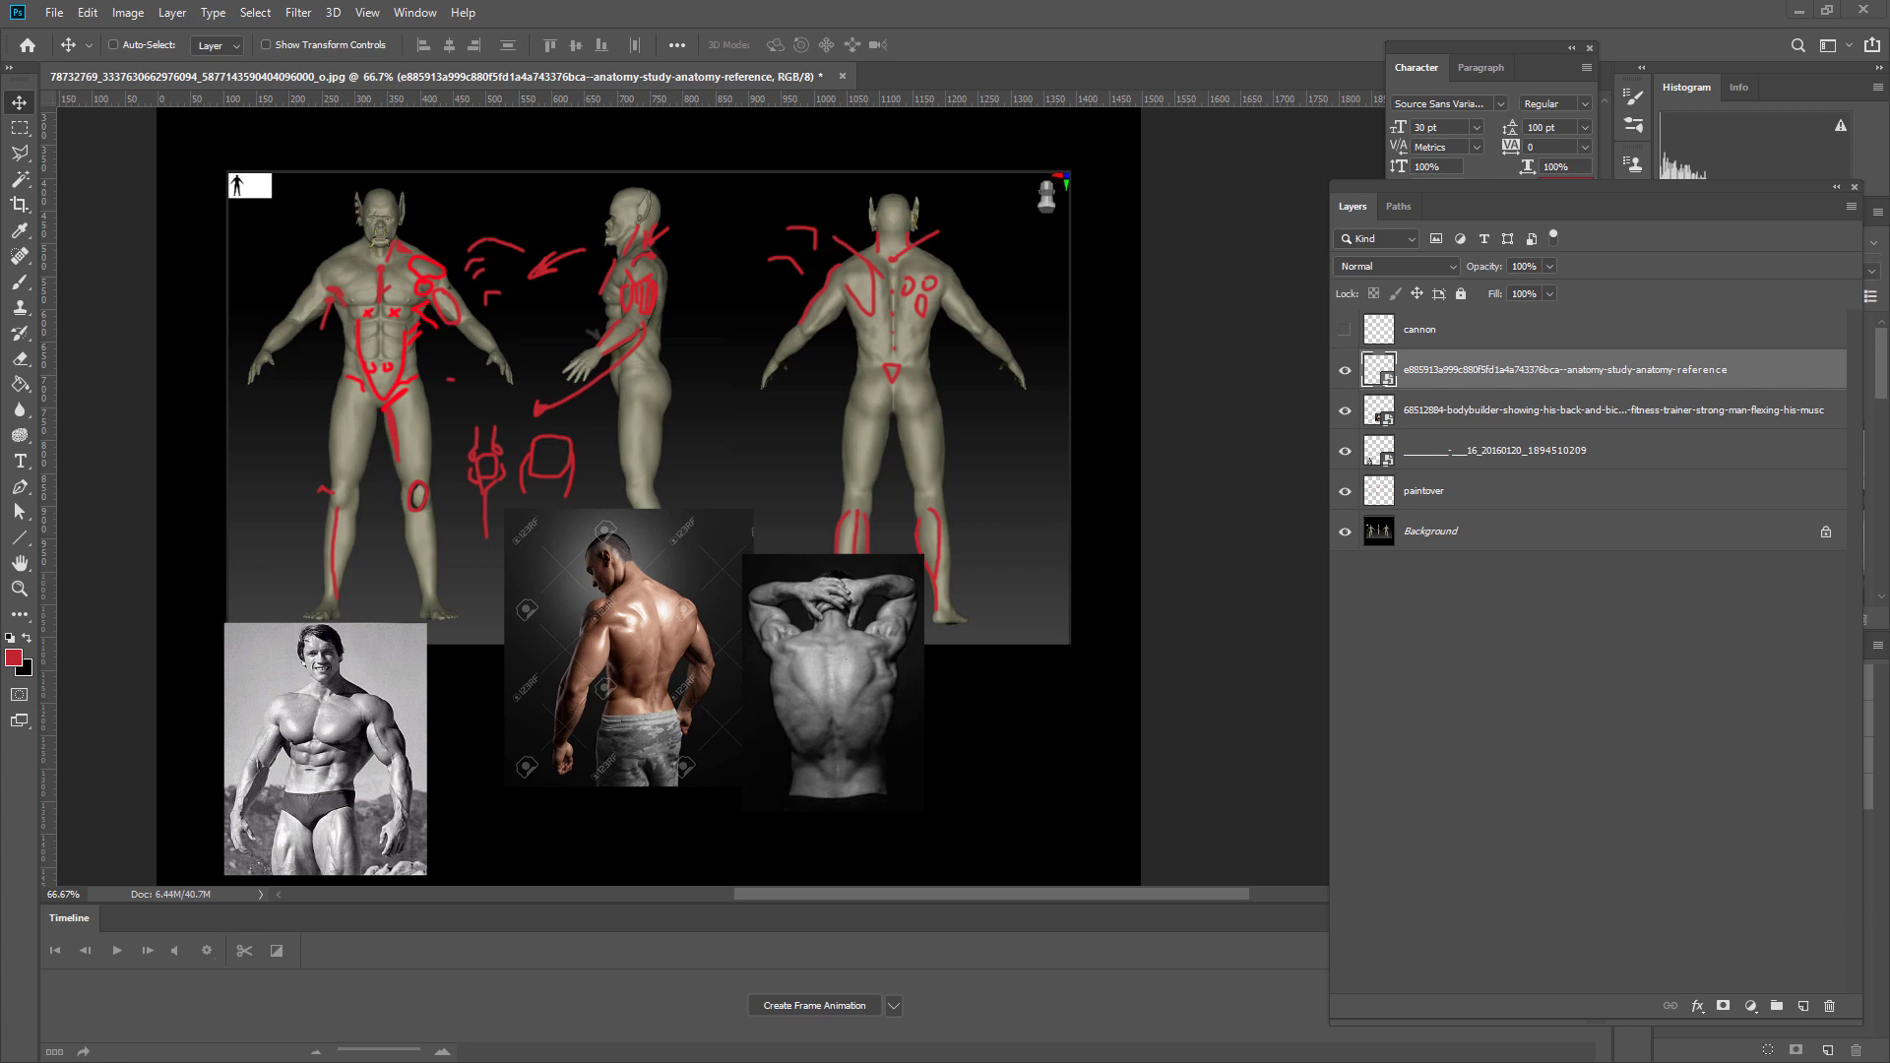
- Place the imageproxy photo of the man with one arm outstretched, scale it to 41.19%, and position it in the canvas's lower-right corner
drag(900, 647, 904, 591)
drag(976, 739, 823, 624)
drag(685, 499, 690, 616)
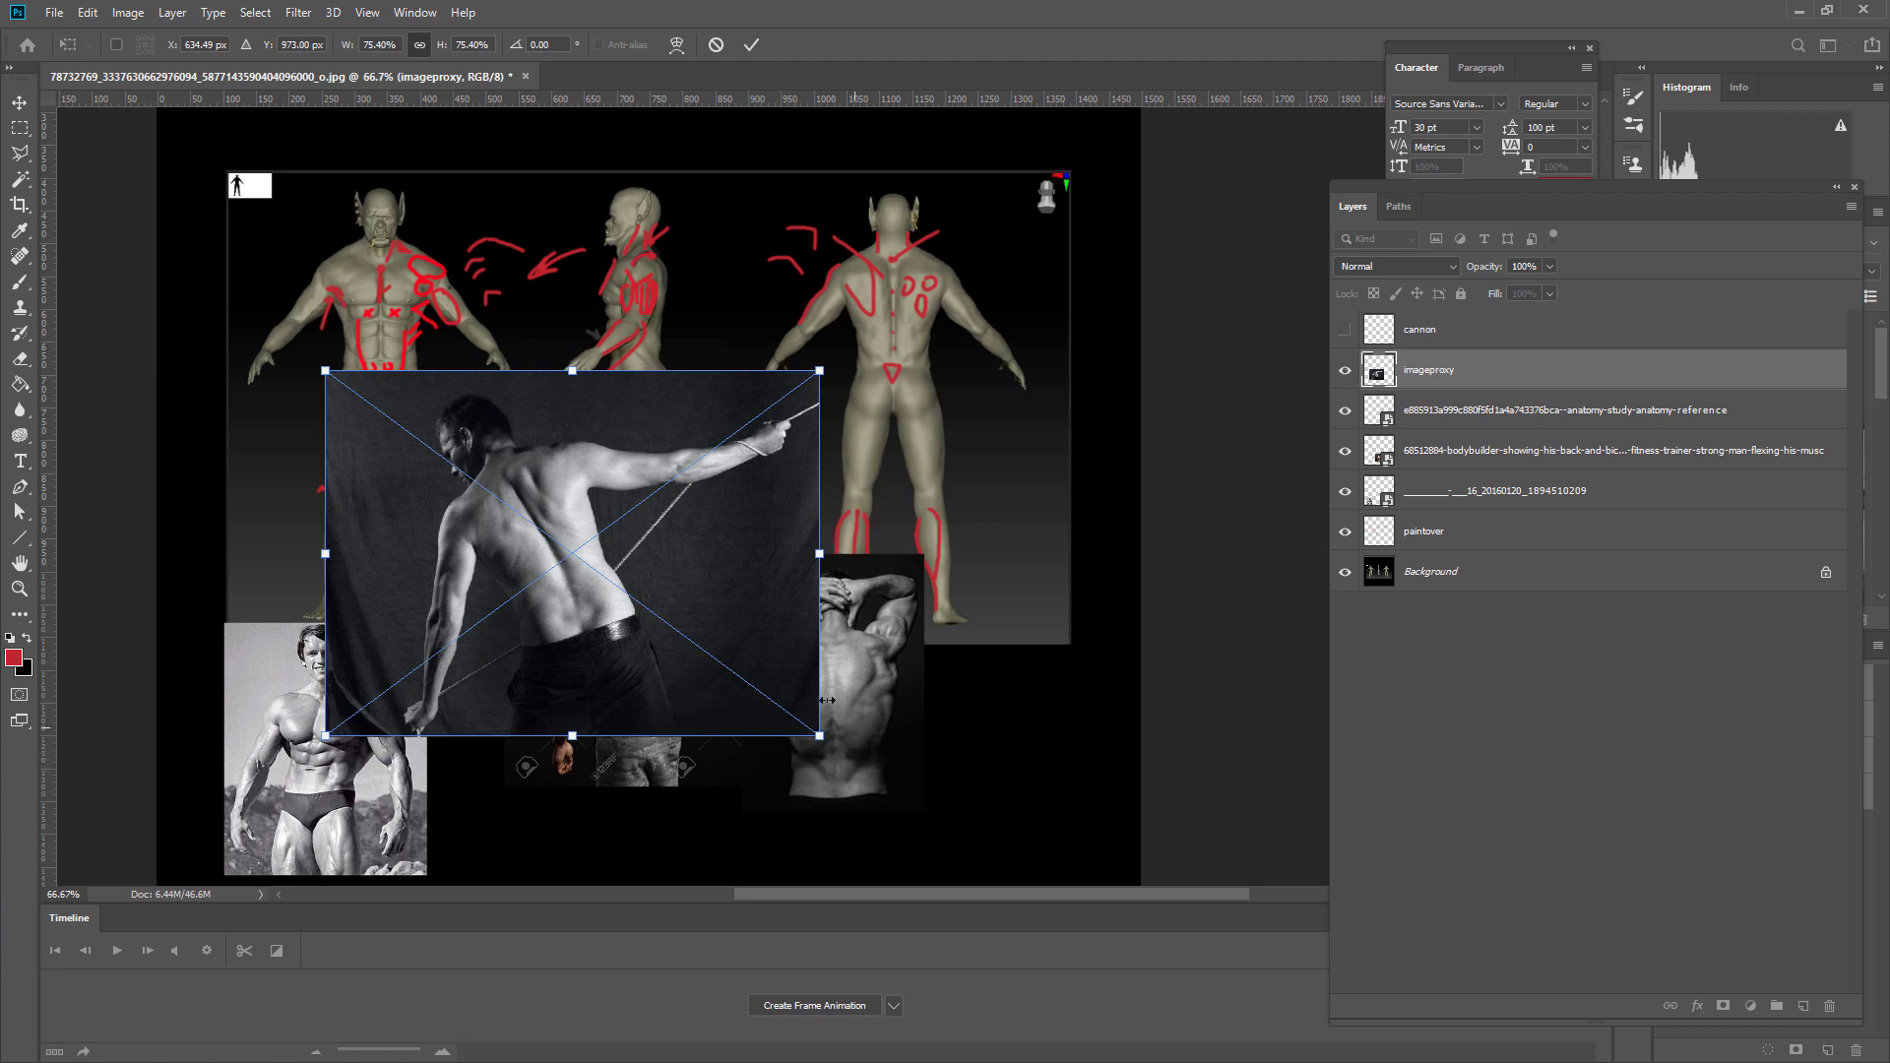
drag(569, 406, 737, 442)
drag(986, 771, 1107, 810)
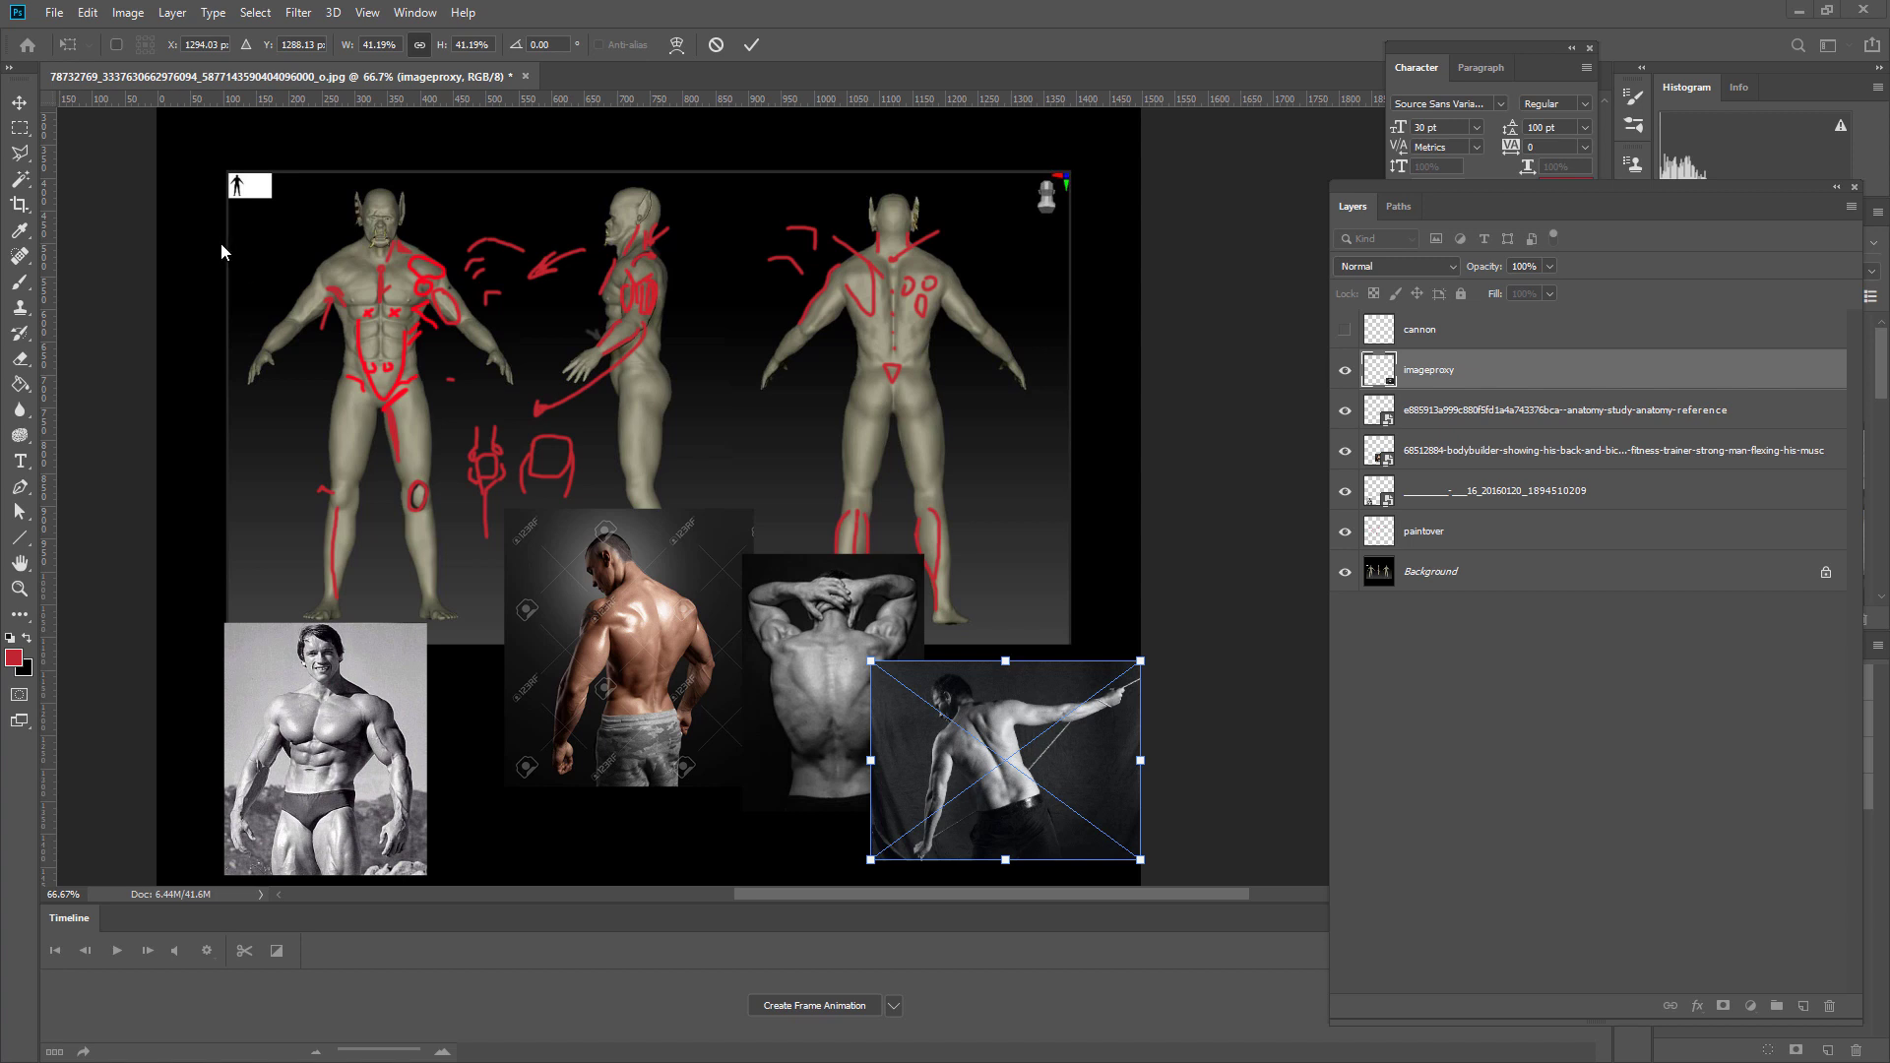
click(1418, 344)
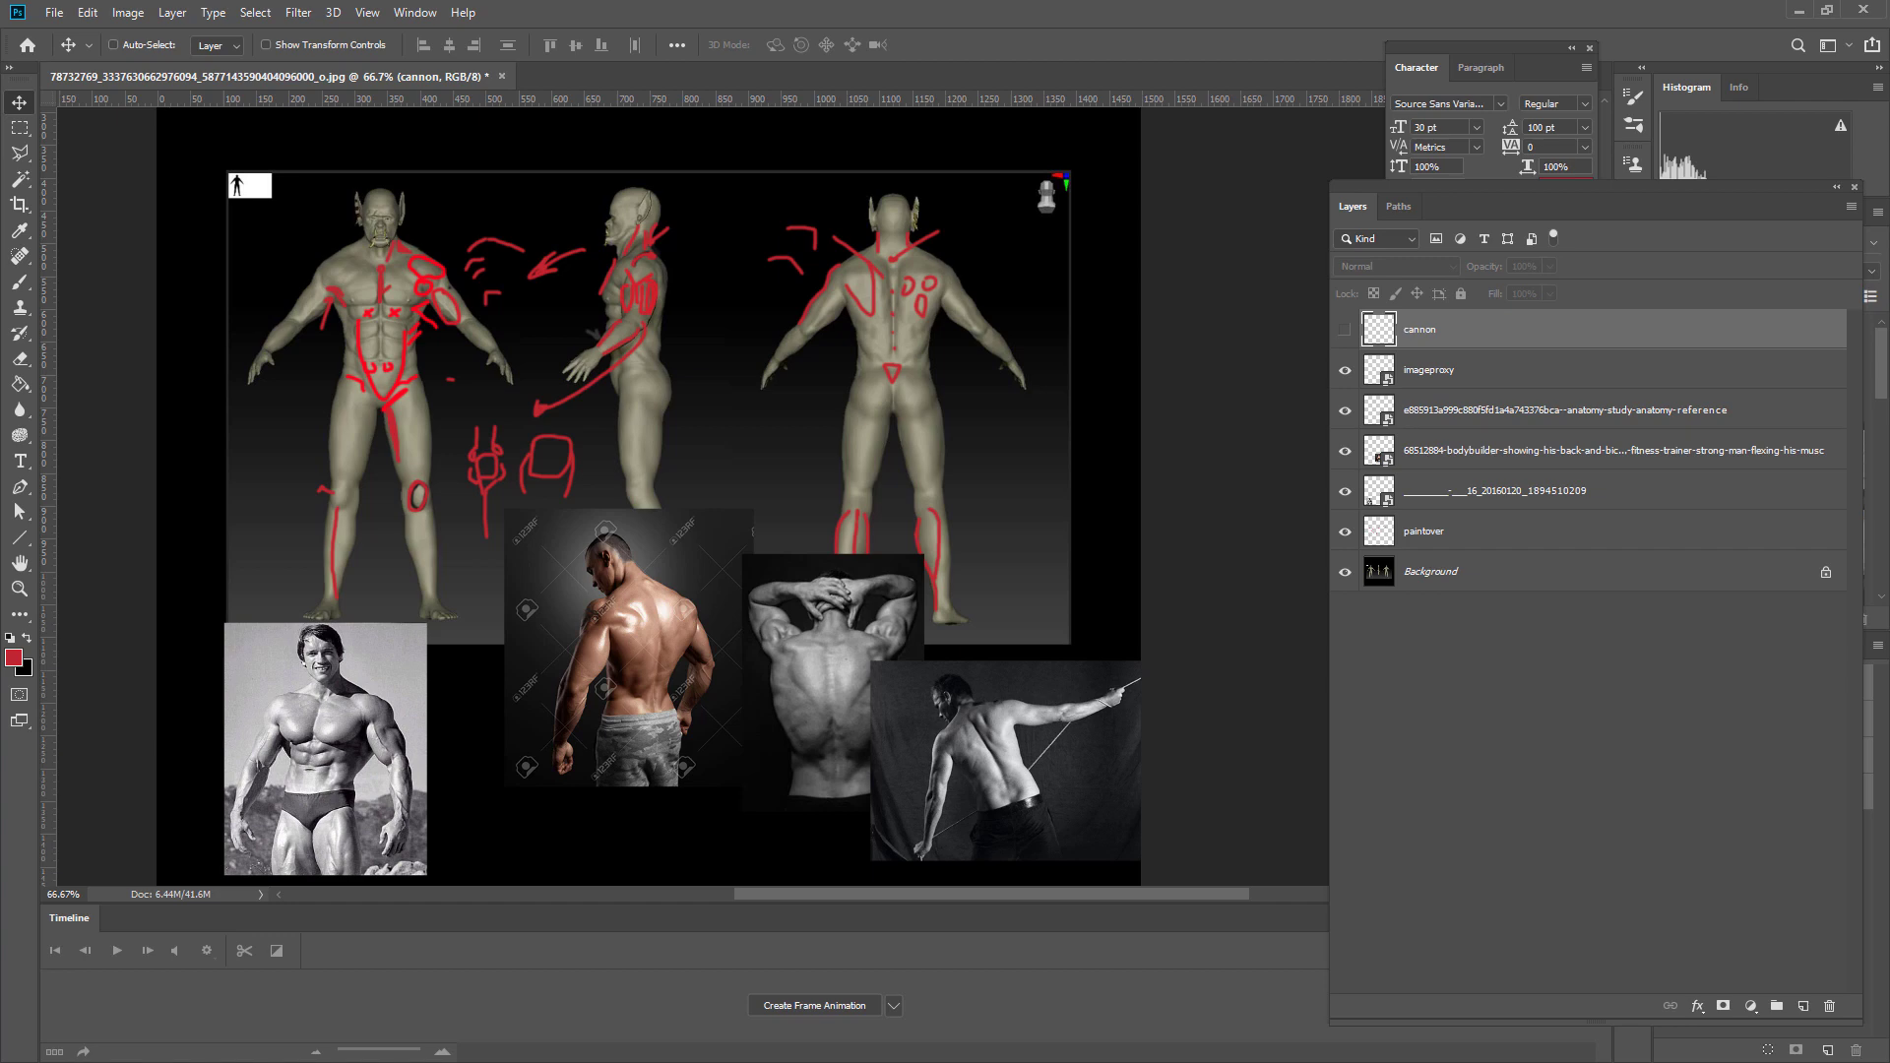
- Place the black-and-white gym photo of the flexing bodybuilder's back, scale it to about 24%, and position it above the front view
drag(523, 455, 525, 453)
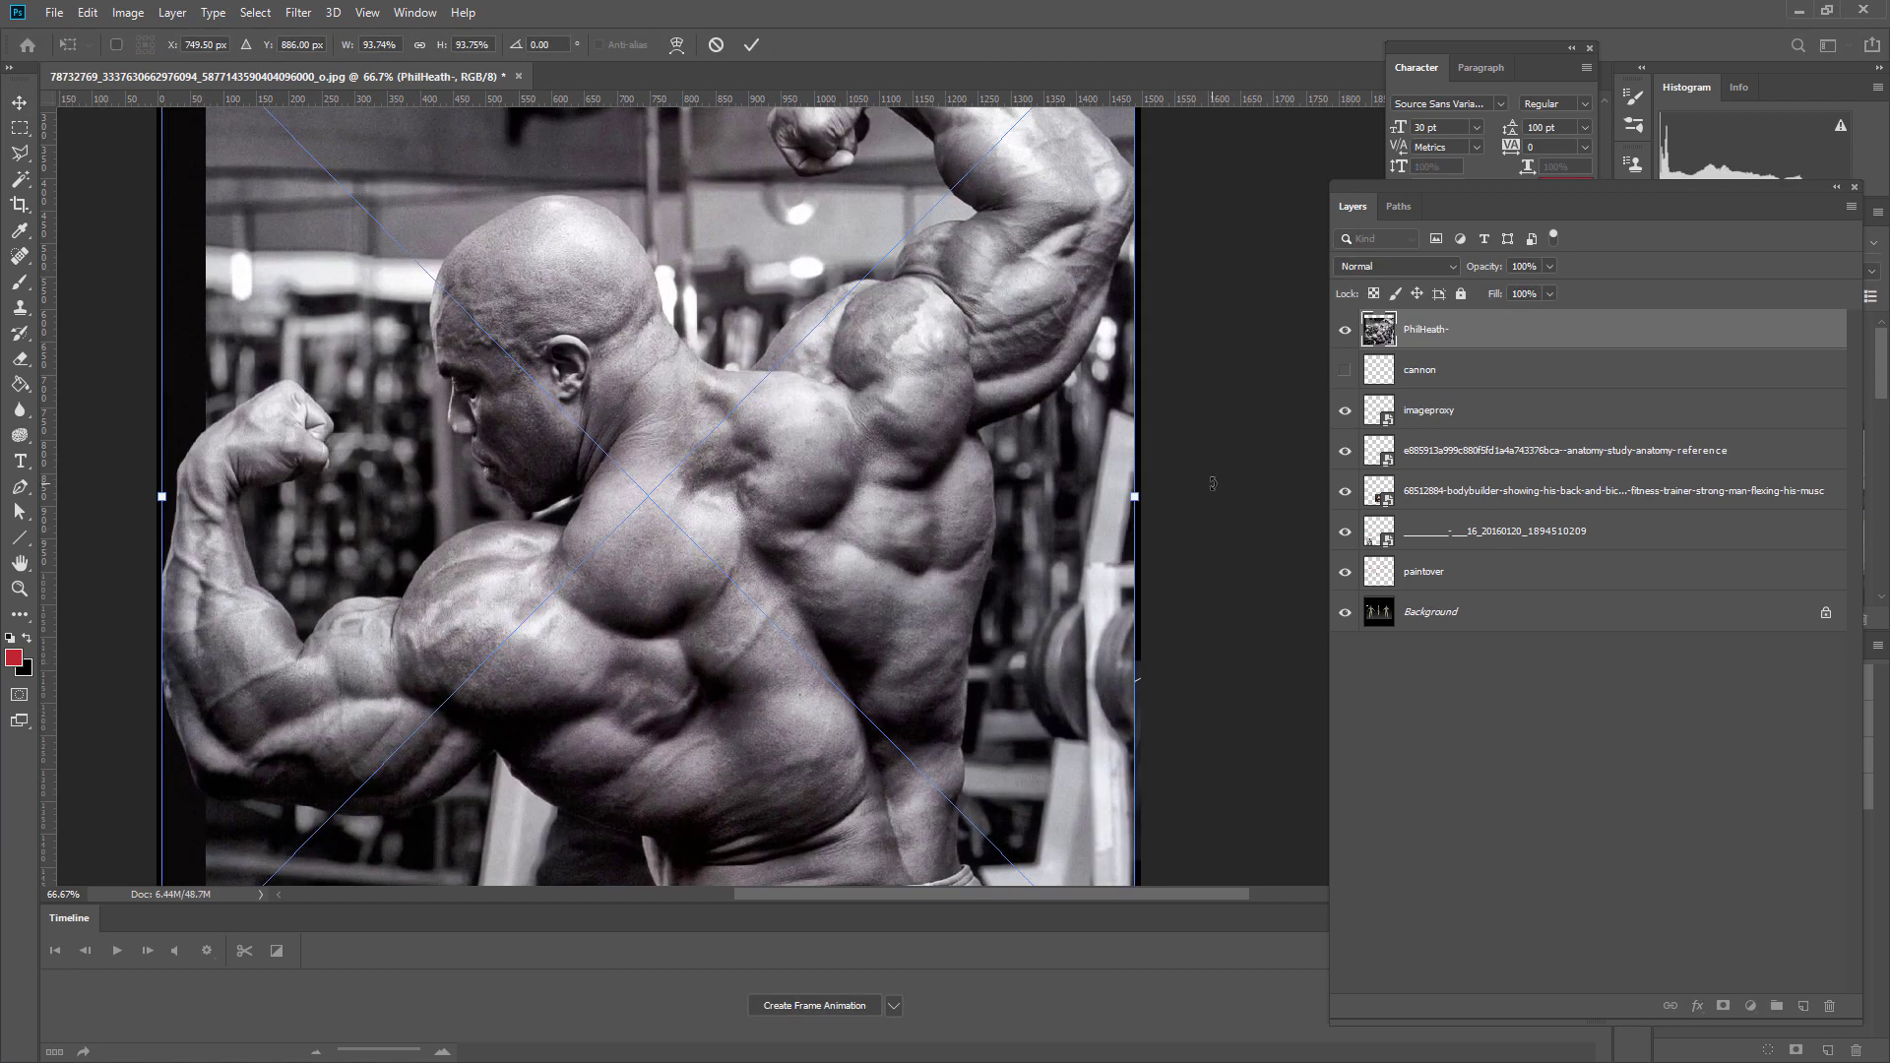
key(ctrl+minus)
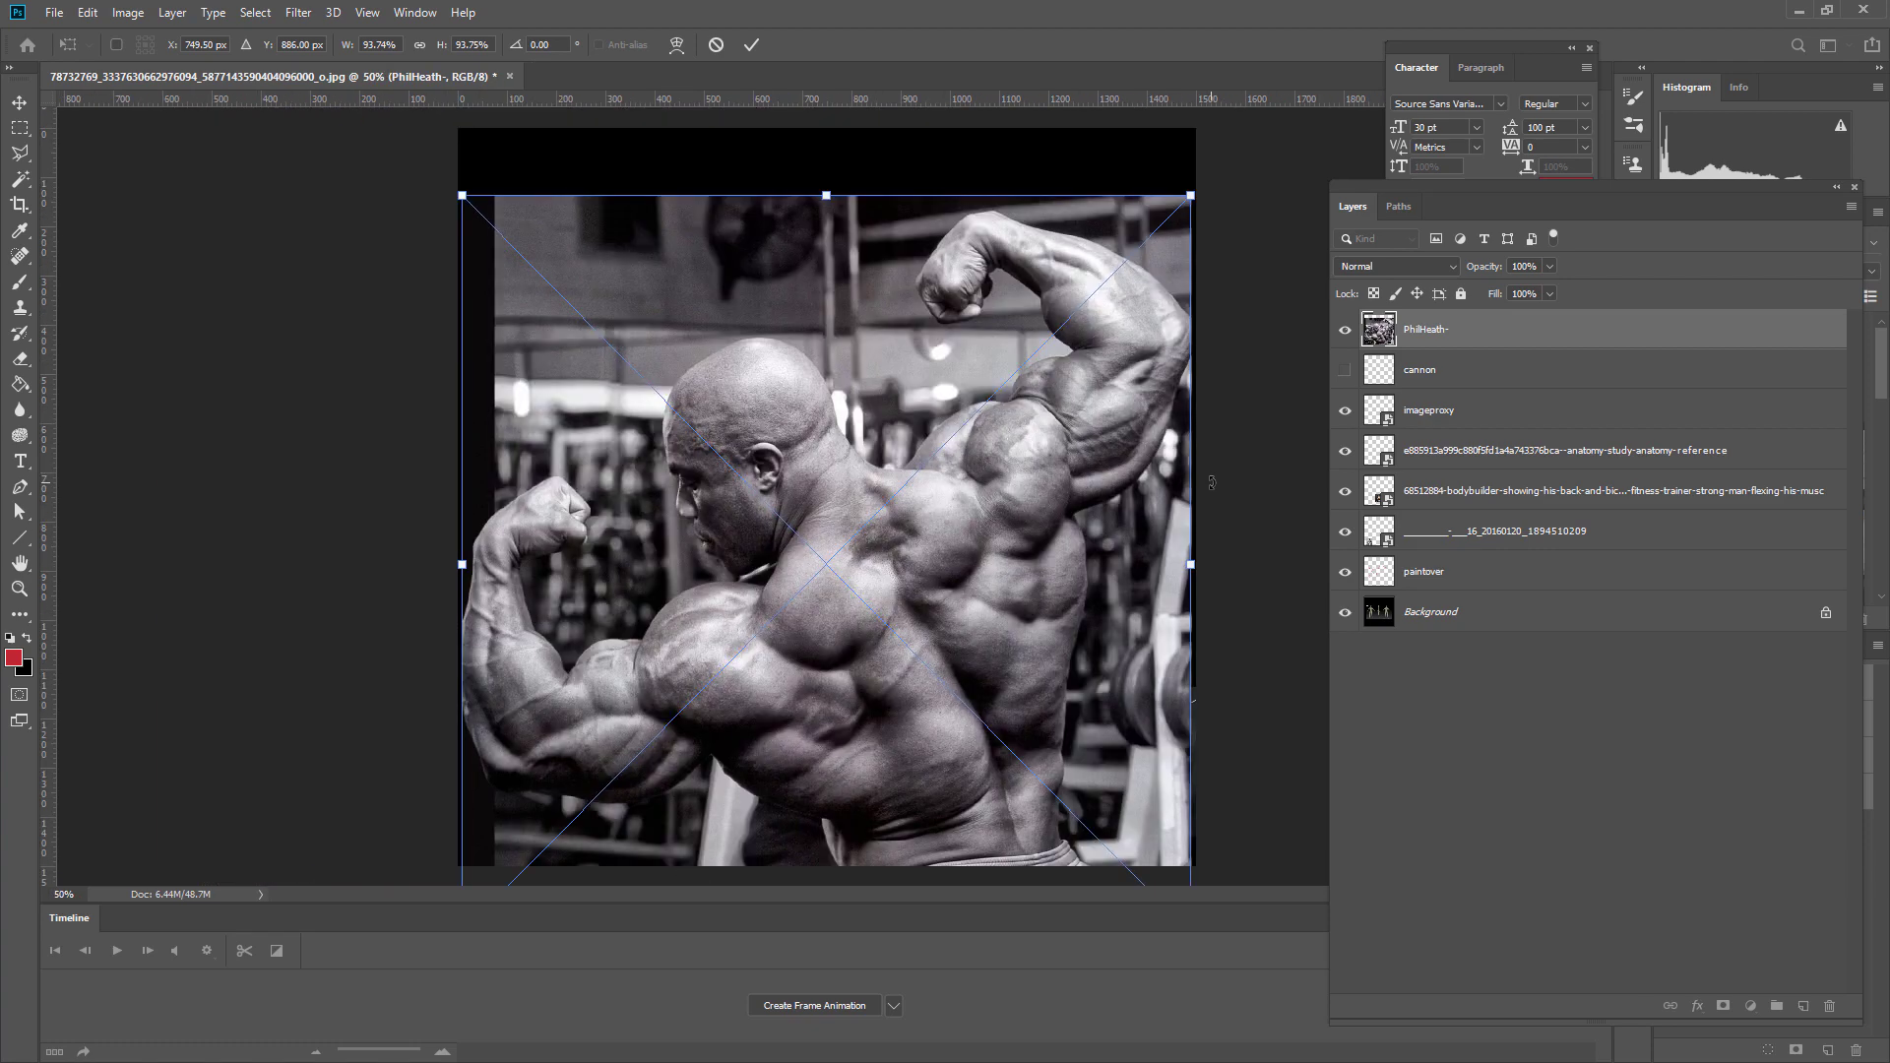
drag(1192, 194, 751, 633)
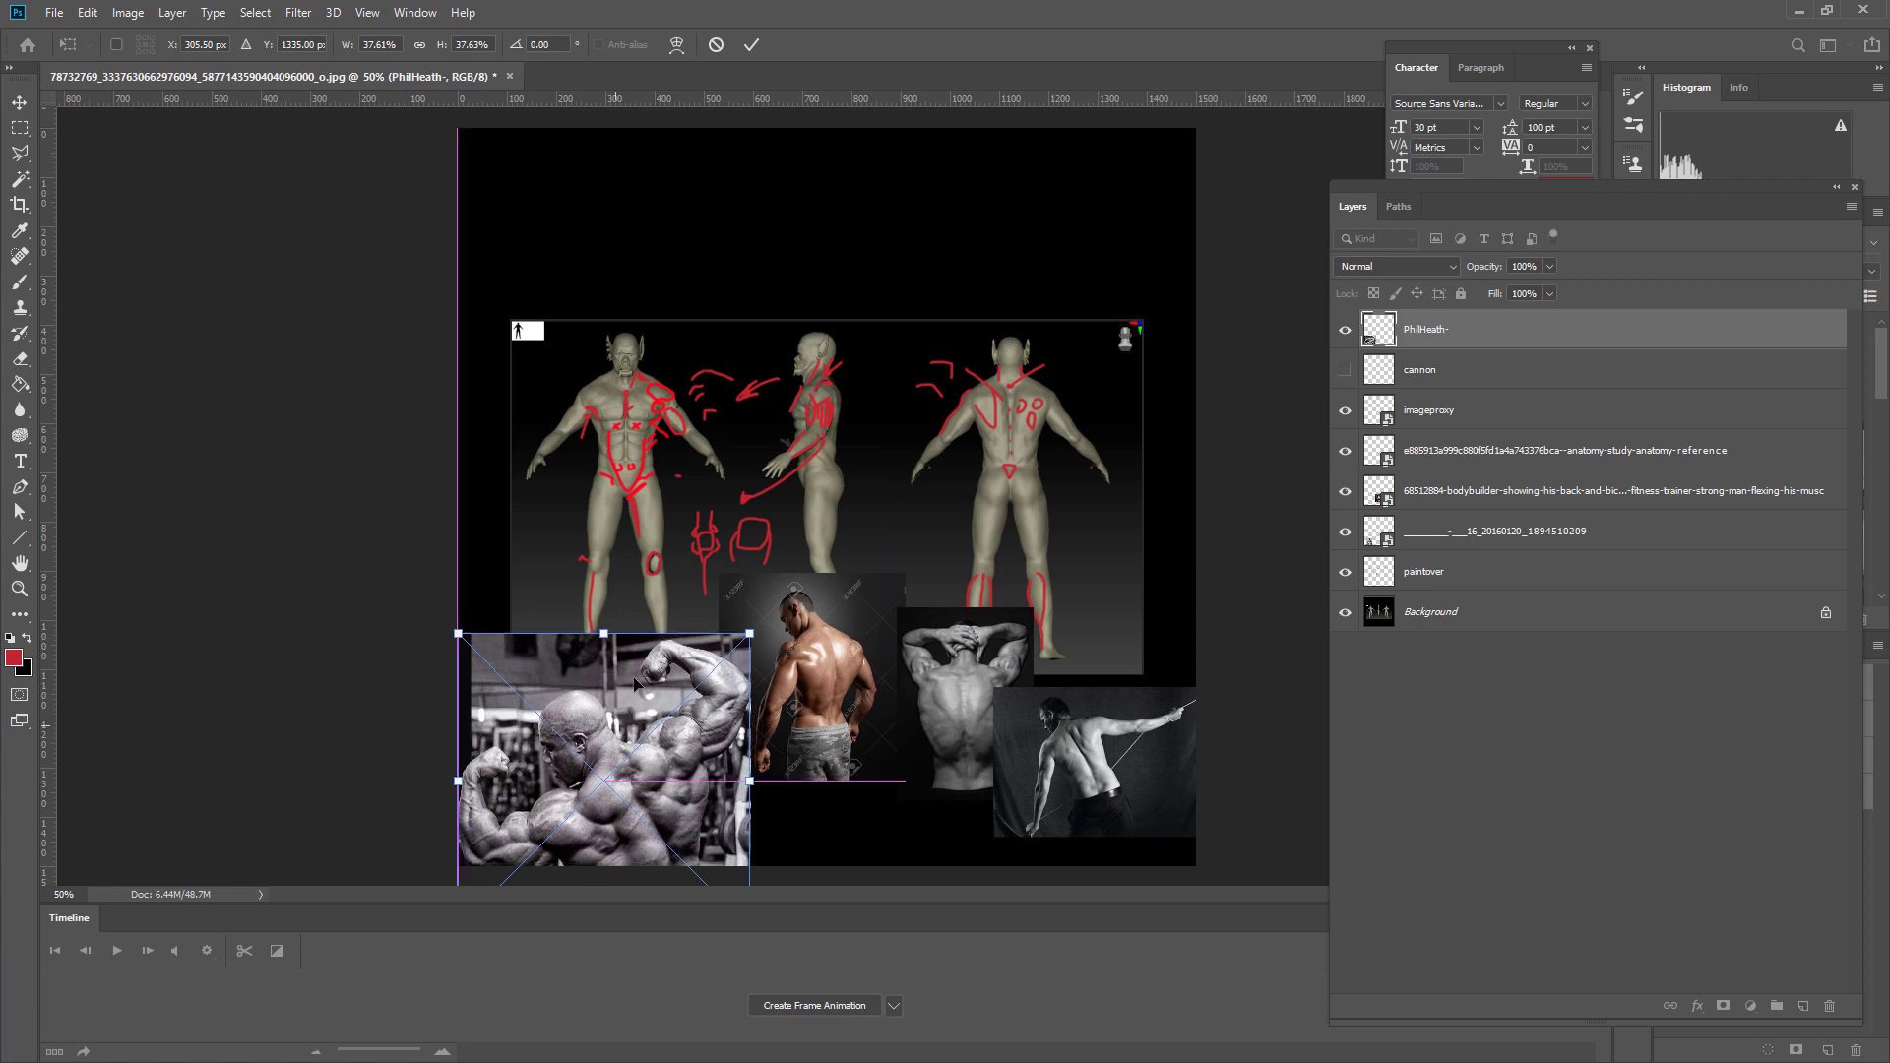
drag(635, 683, 685, 199)
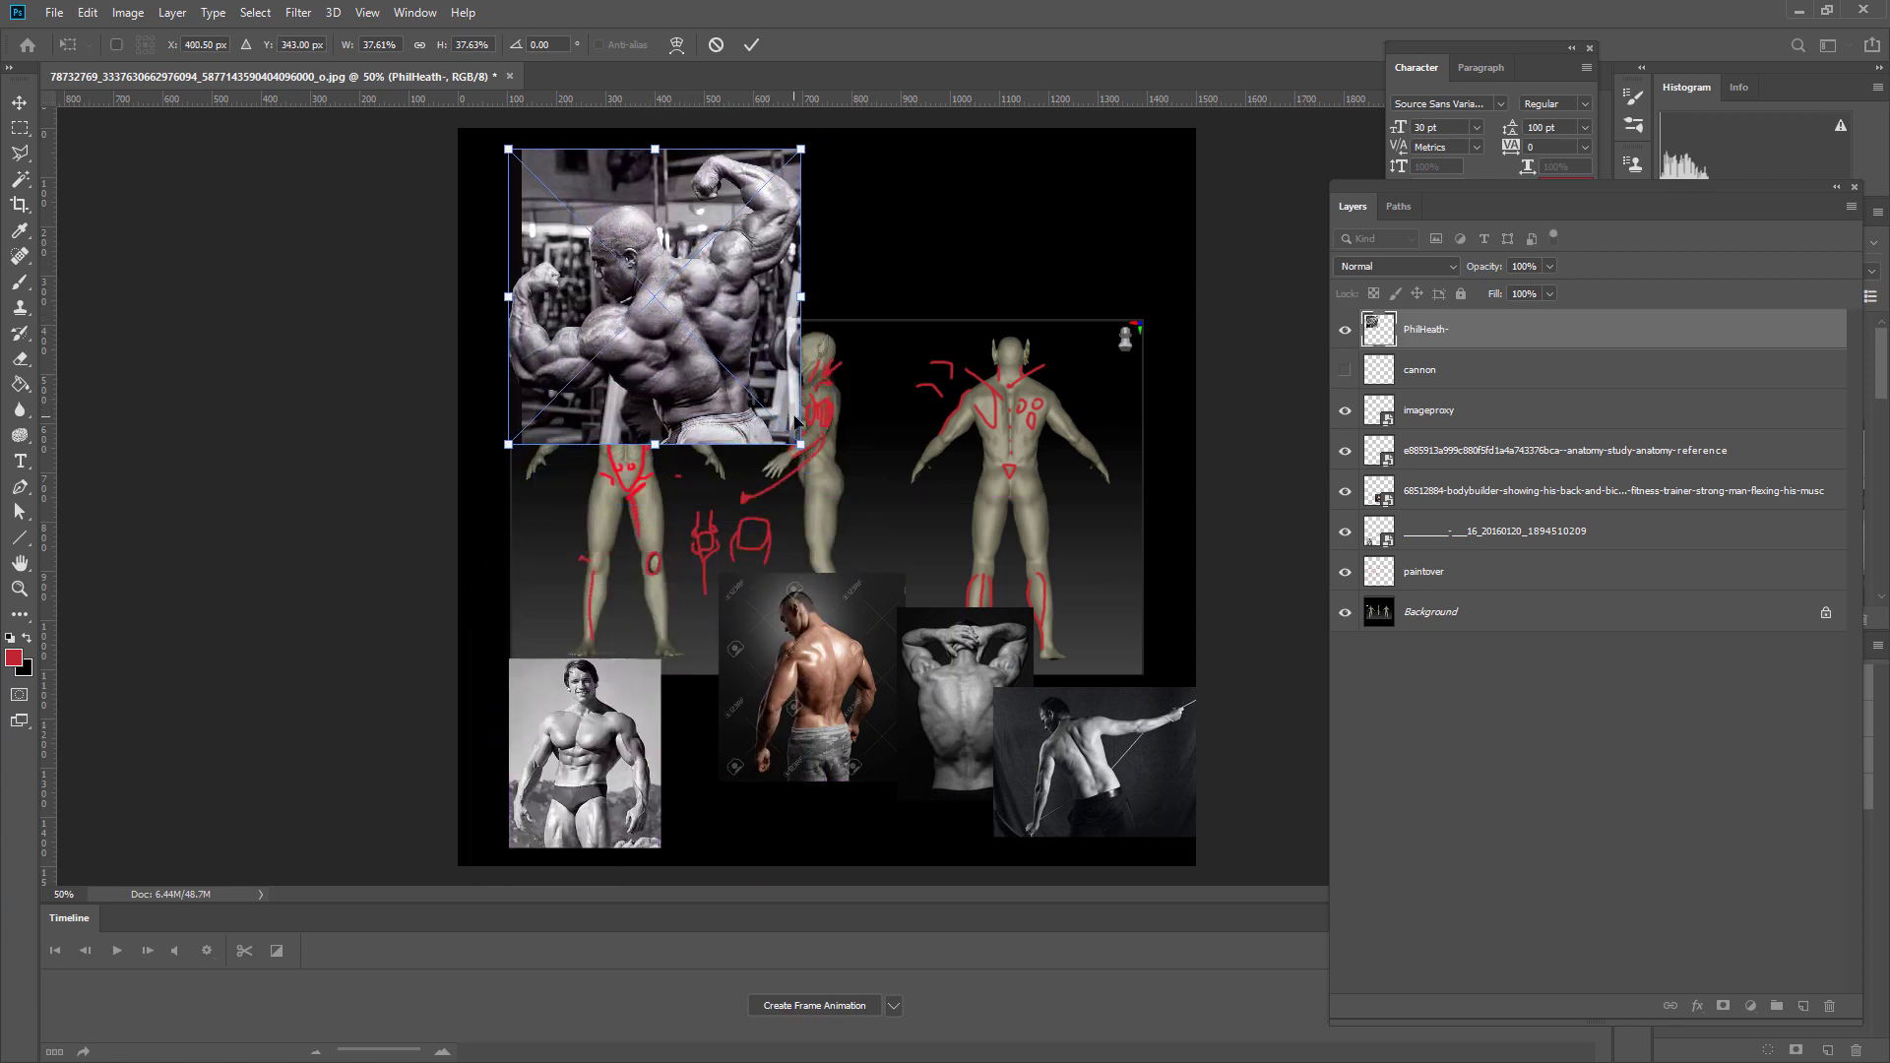
drag(800, 444, 639, 270)
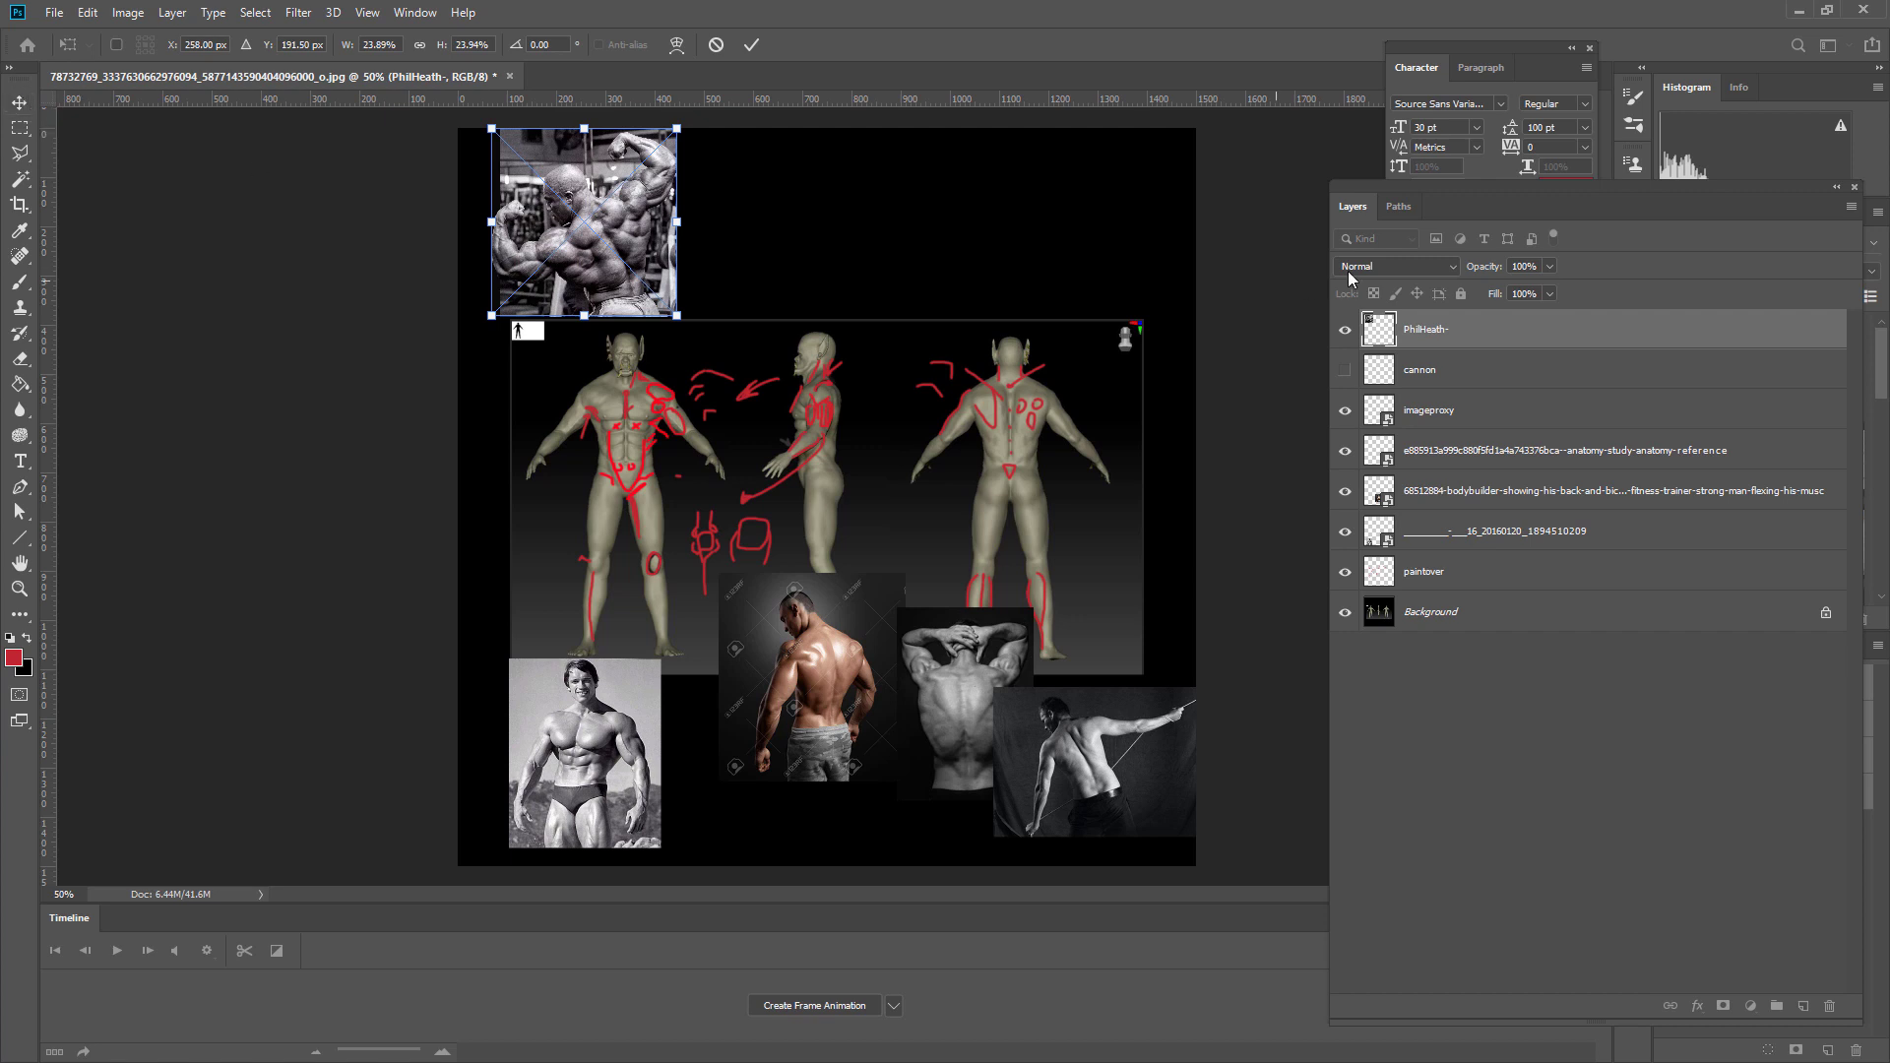
click(1423, 372)
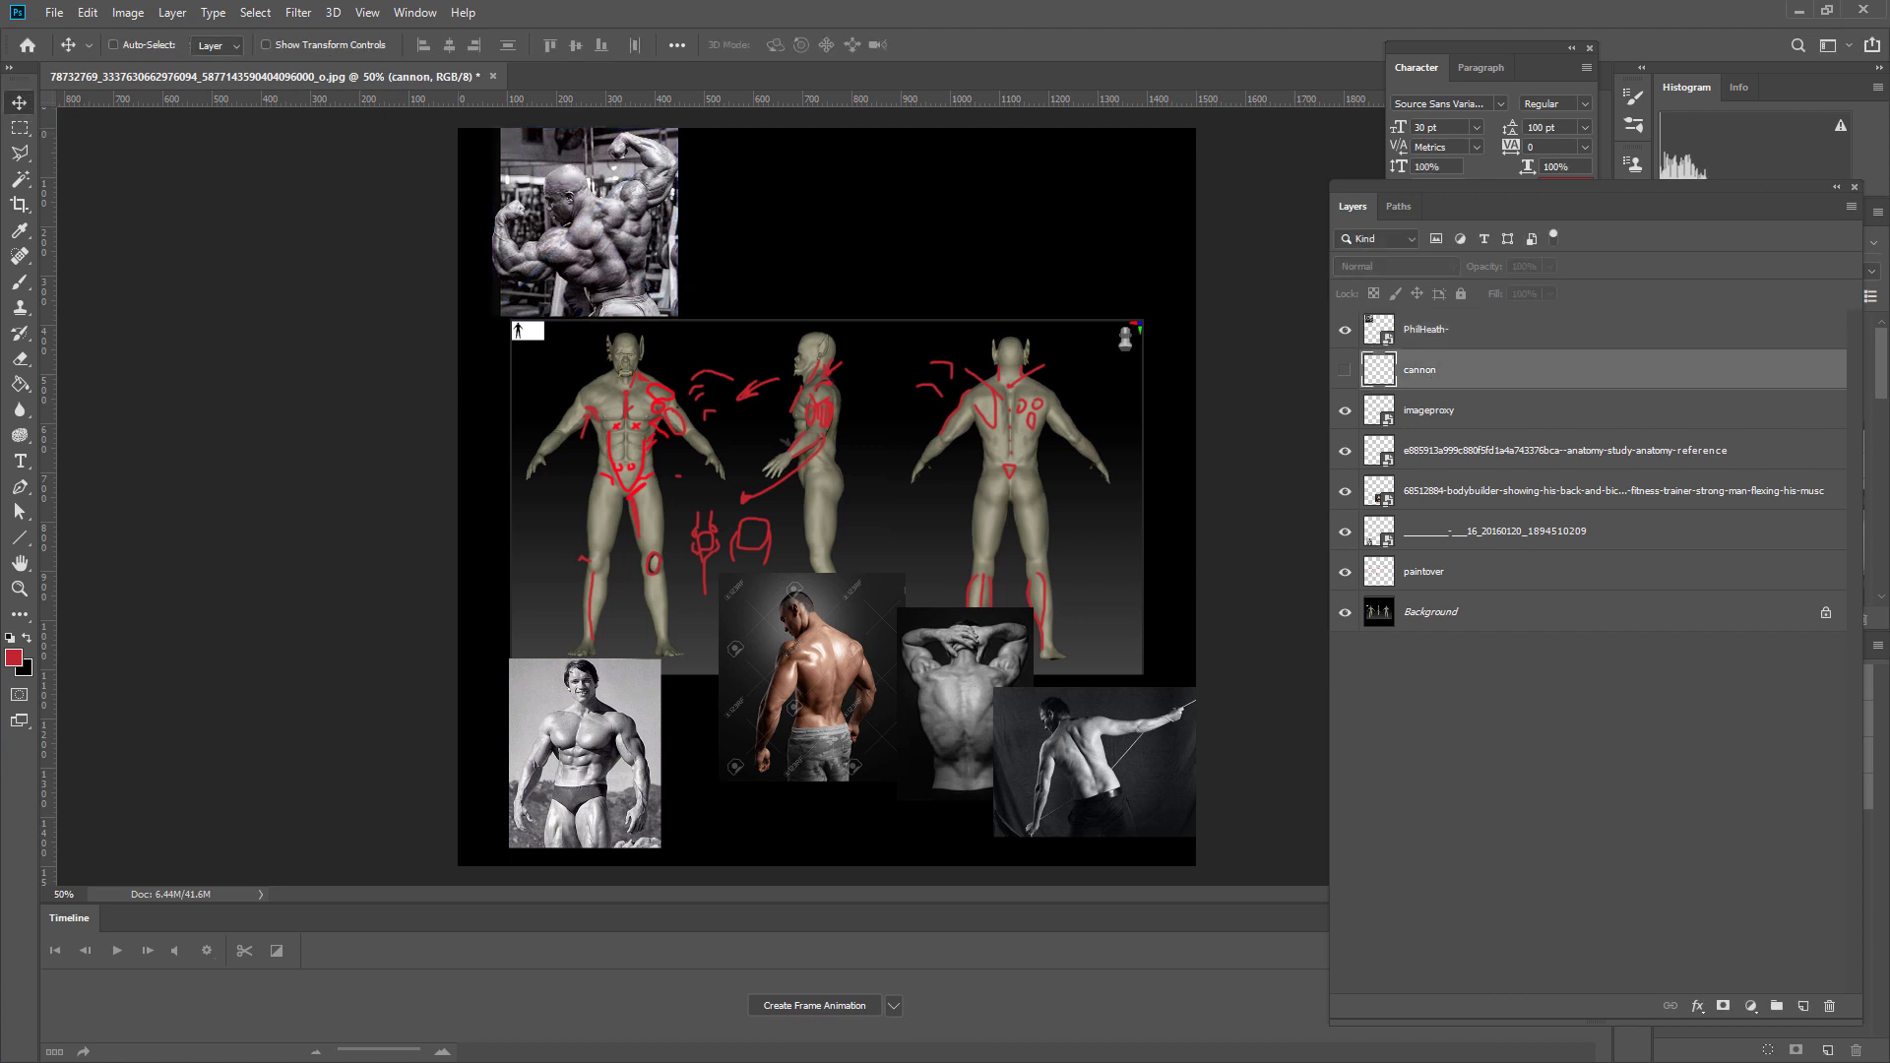
- Place the depositphotos image of the muscular man in blue shorts, shrink it, and position it beside the gym photo above the orc views
drag(740, 396, 806, 376)
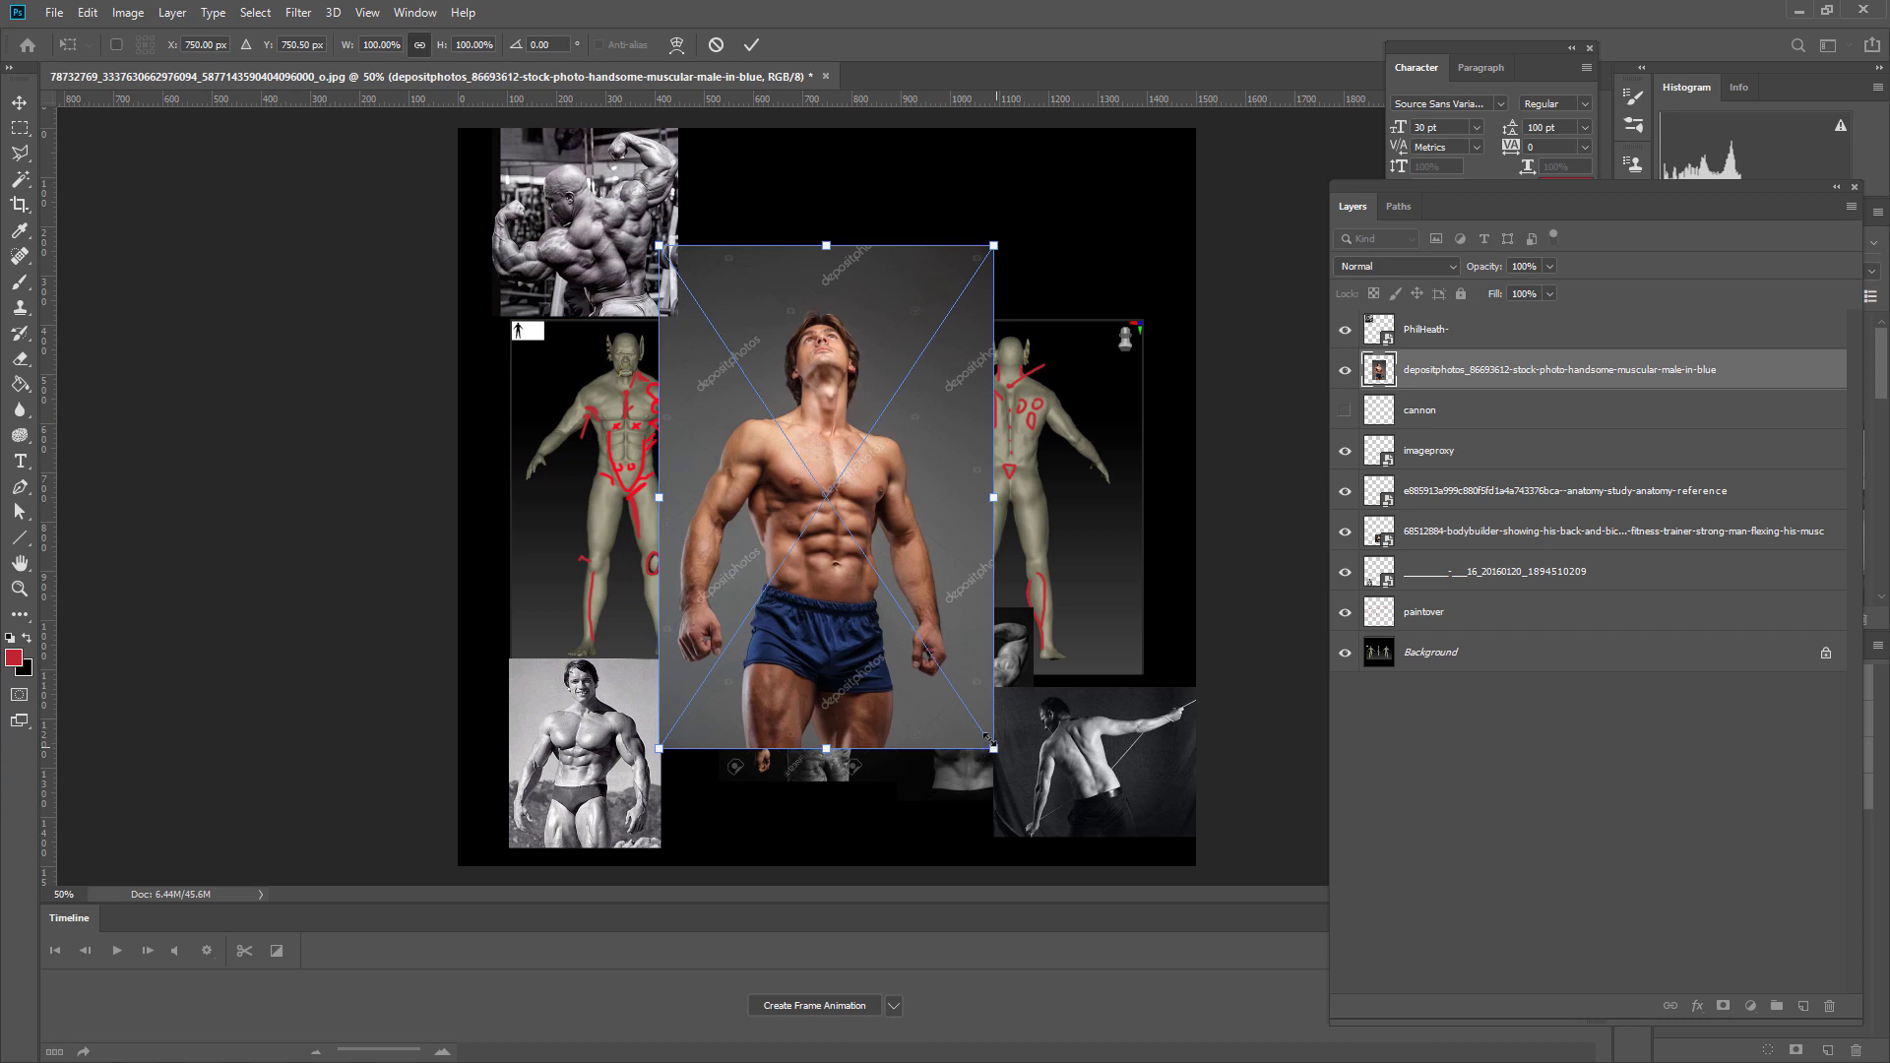
drag(993, 746, 907, 583)
key(ctrl+z)
drag(992, 746, 791, 294)
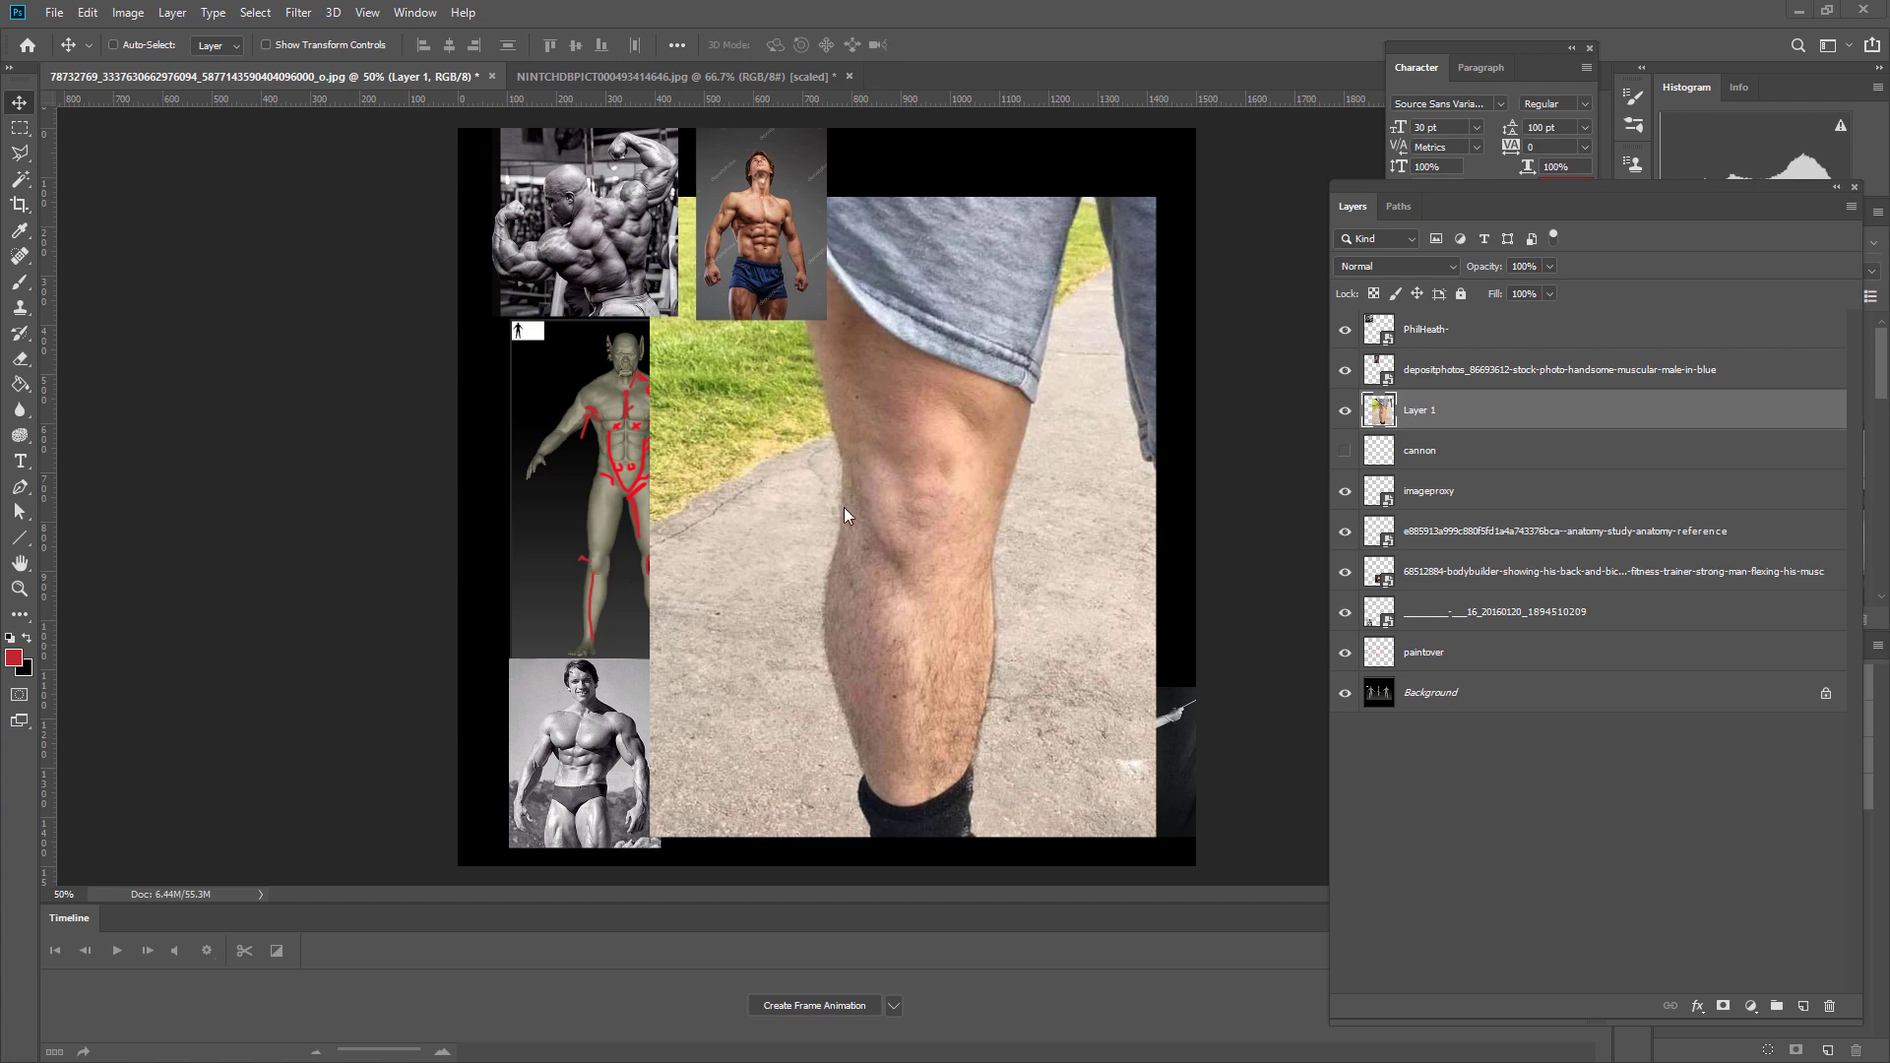
- Scale the pasted bare-leg photo on Layer 1 to 28.20% and position it beside the blue-shorts photo above the orc views
key(ctrl+t)
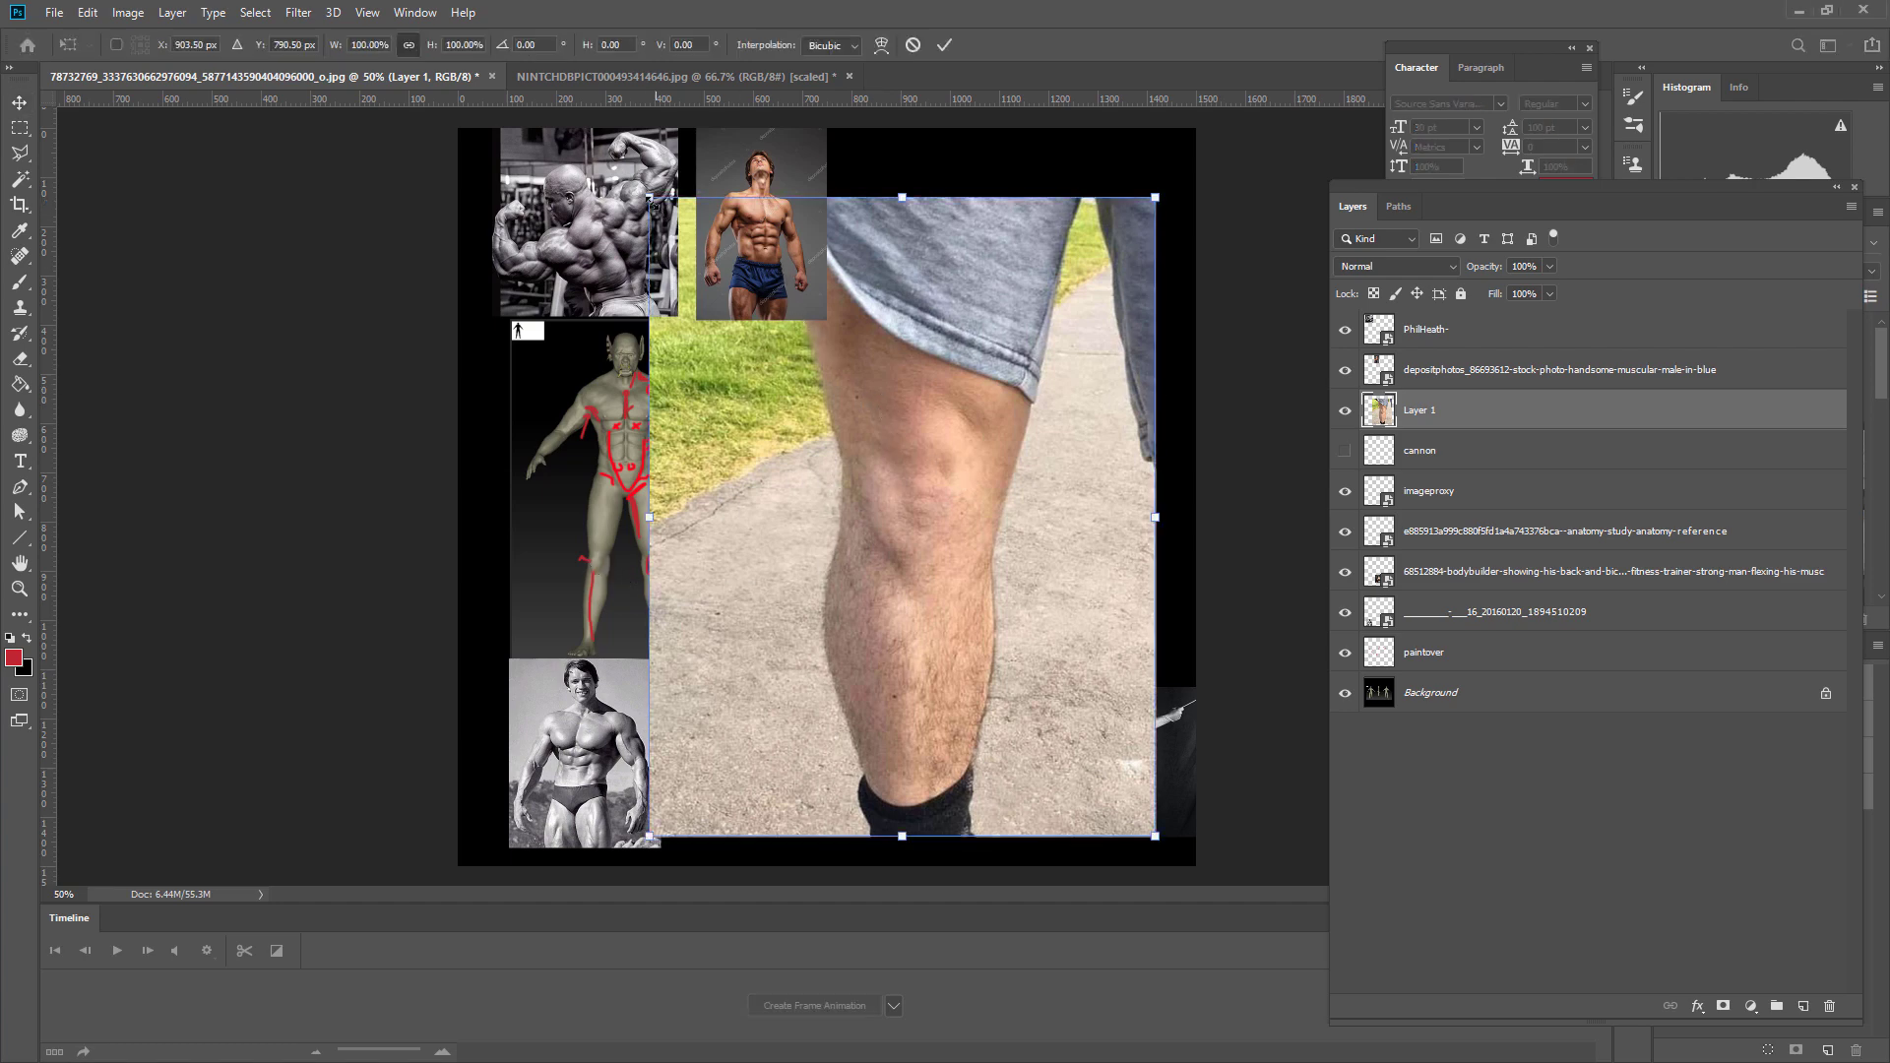
drag(657, 205, 1013, 657)
drag(1060, 729, 883, 204)
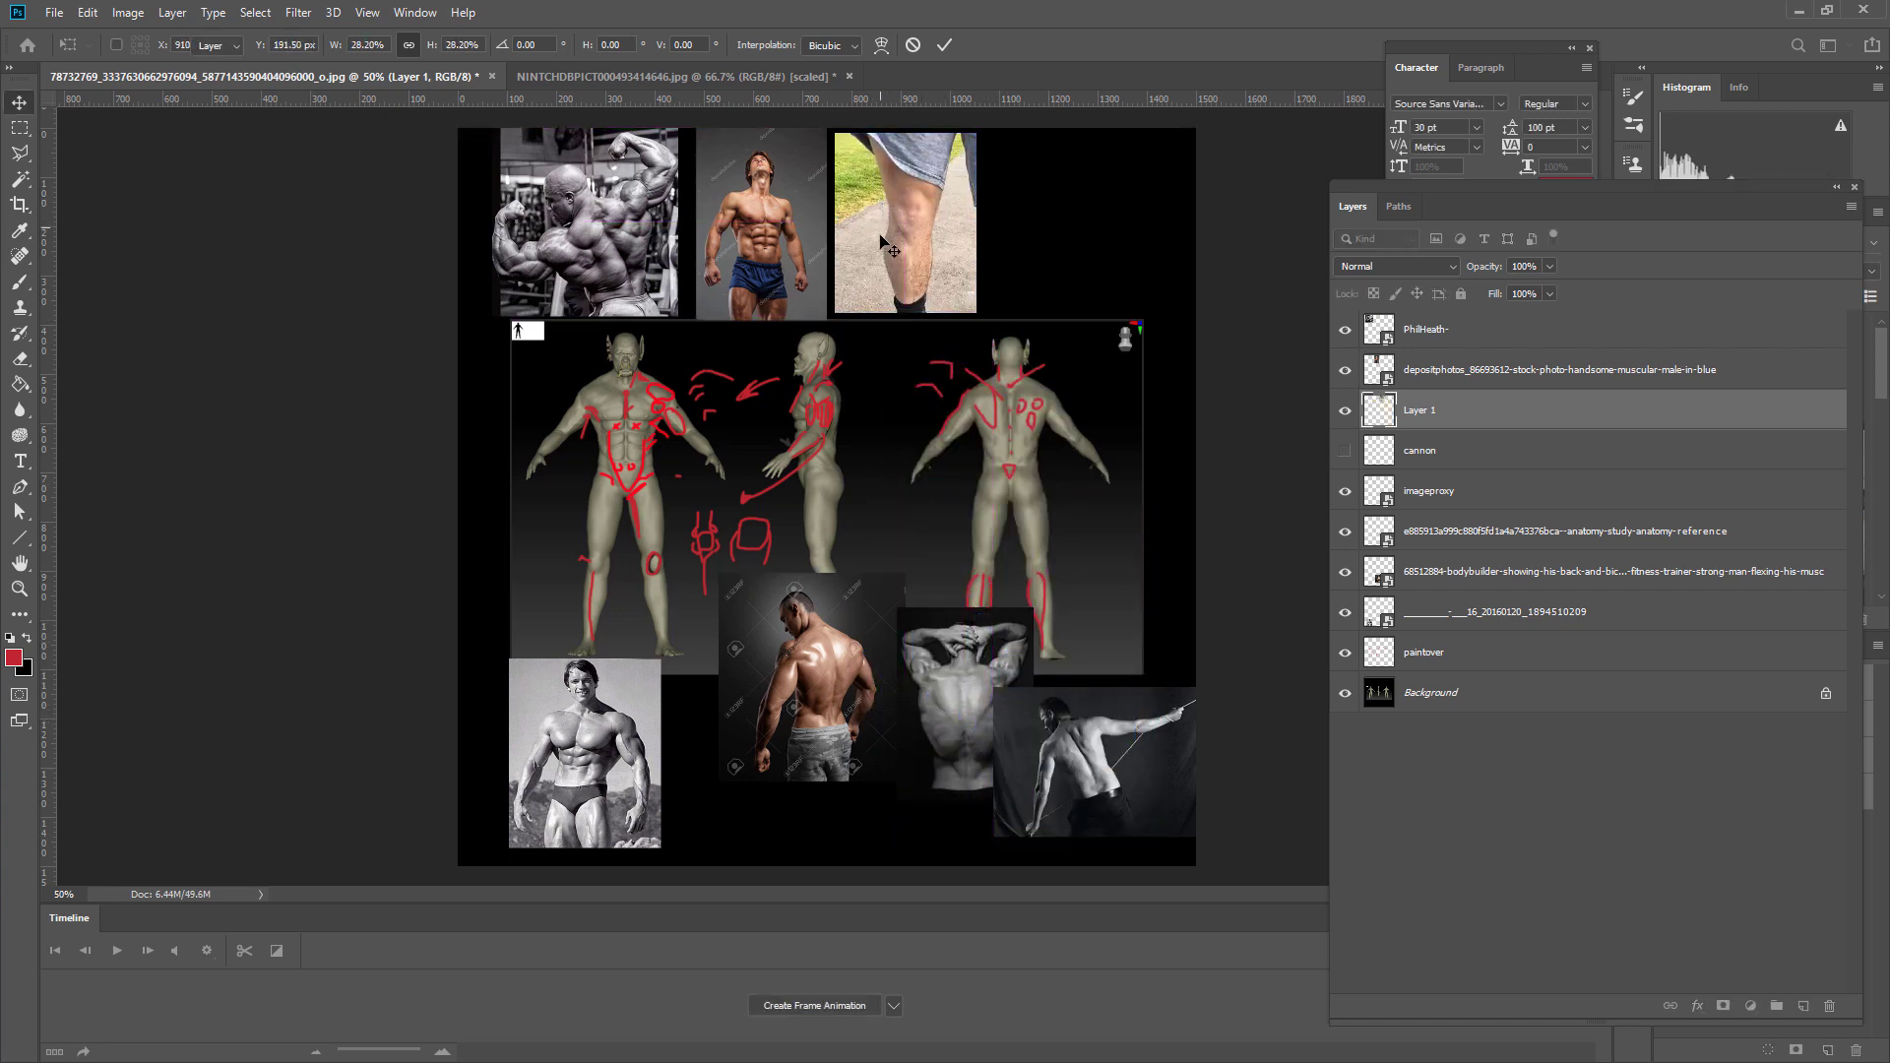
key(Return)
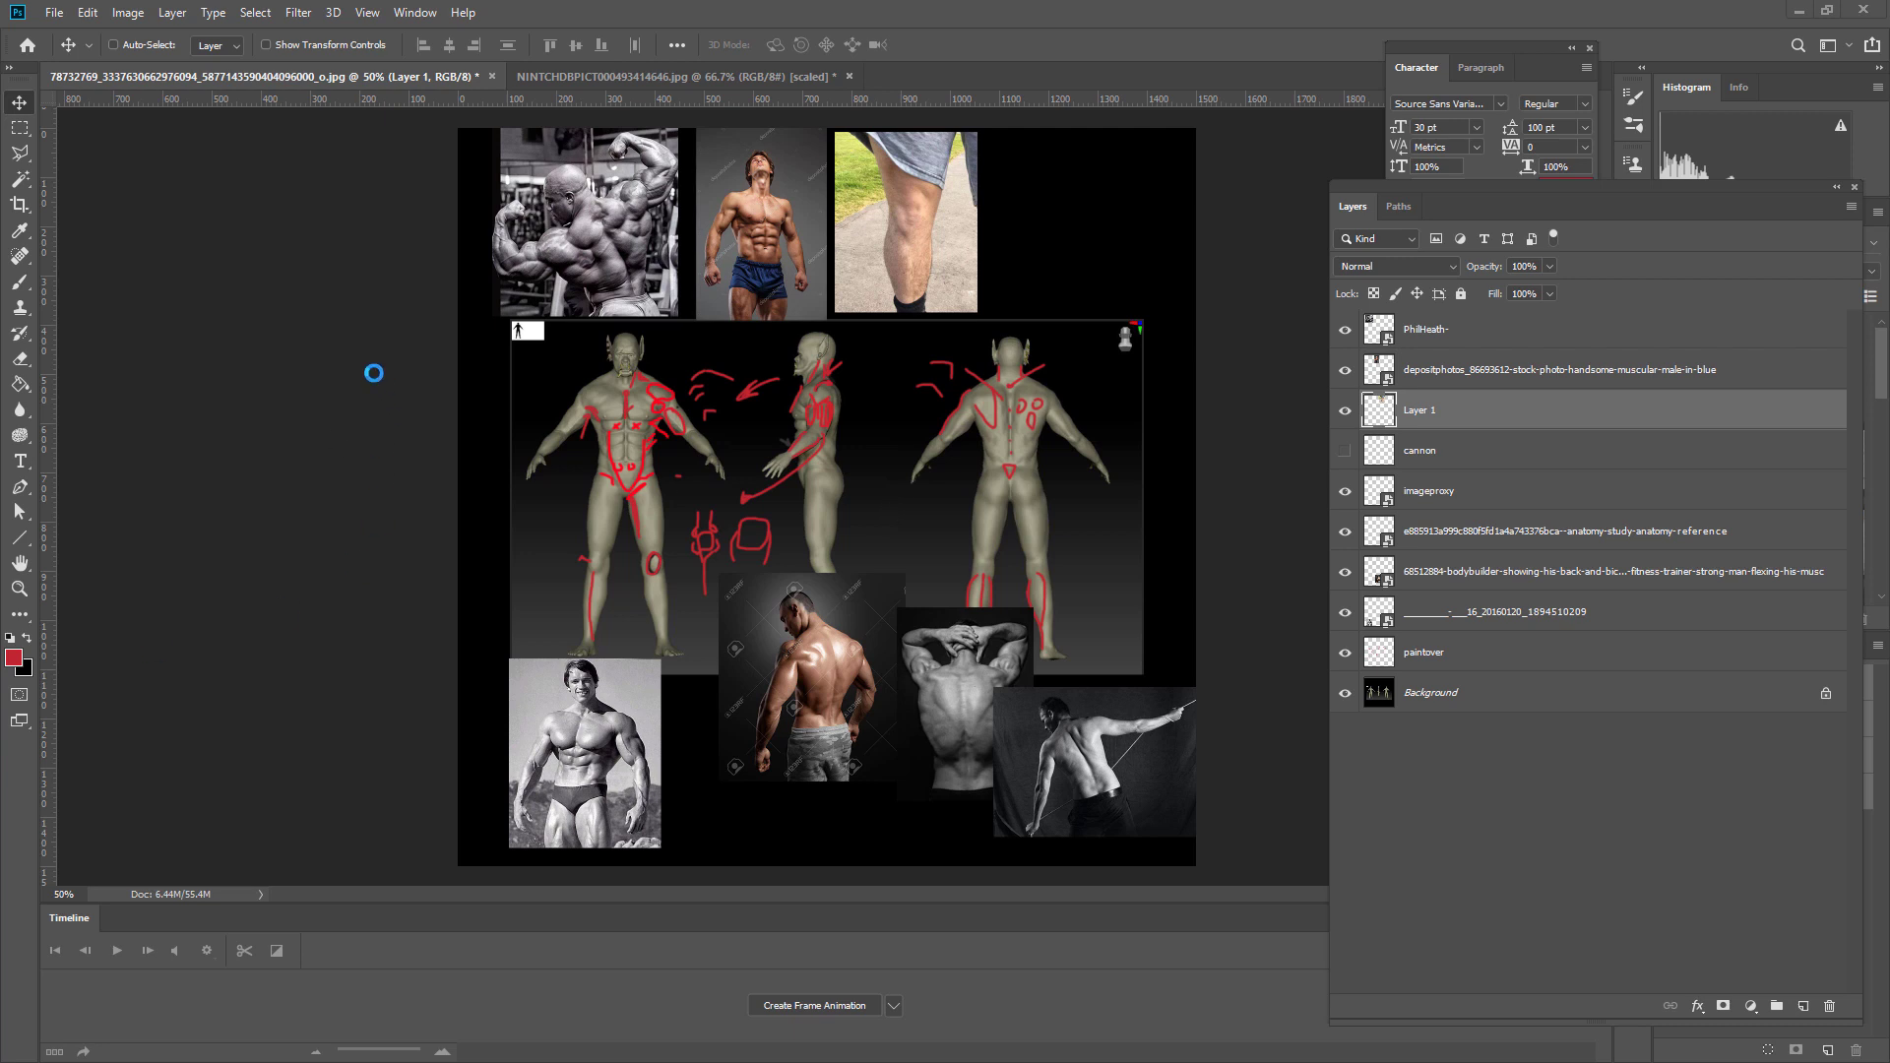
- Open KneeOAone-881x441.jpg, copy the whole image, and return to the orc paintover document
click(54, 12)
click(69, 52)
click(677, 315)
double_click(677, 315)
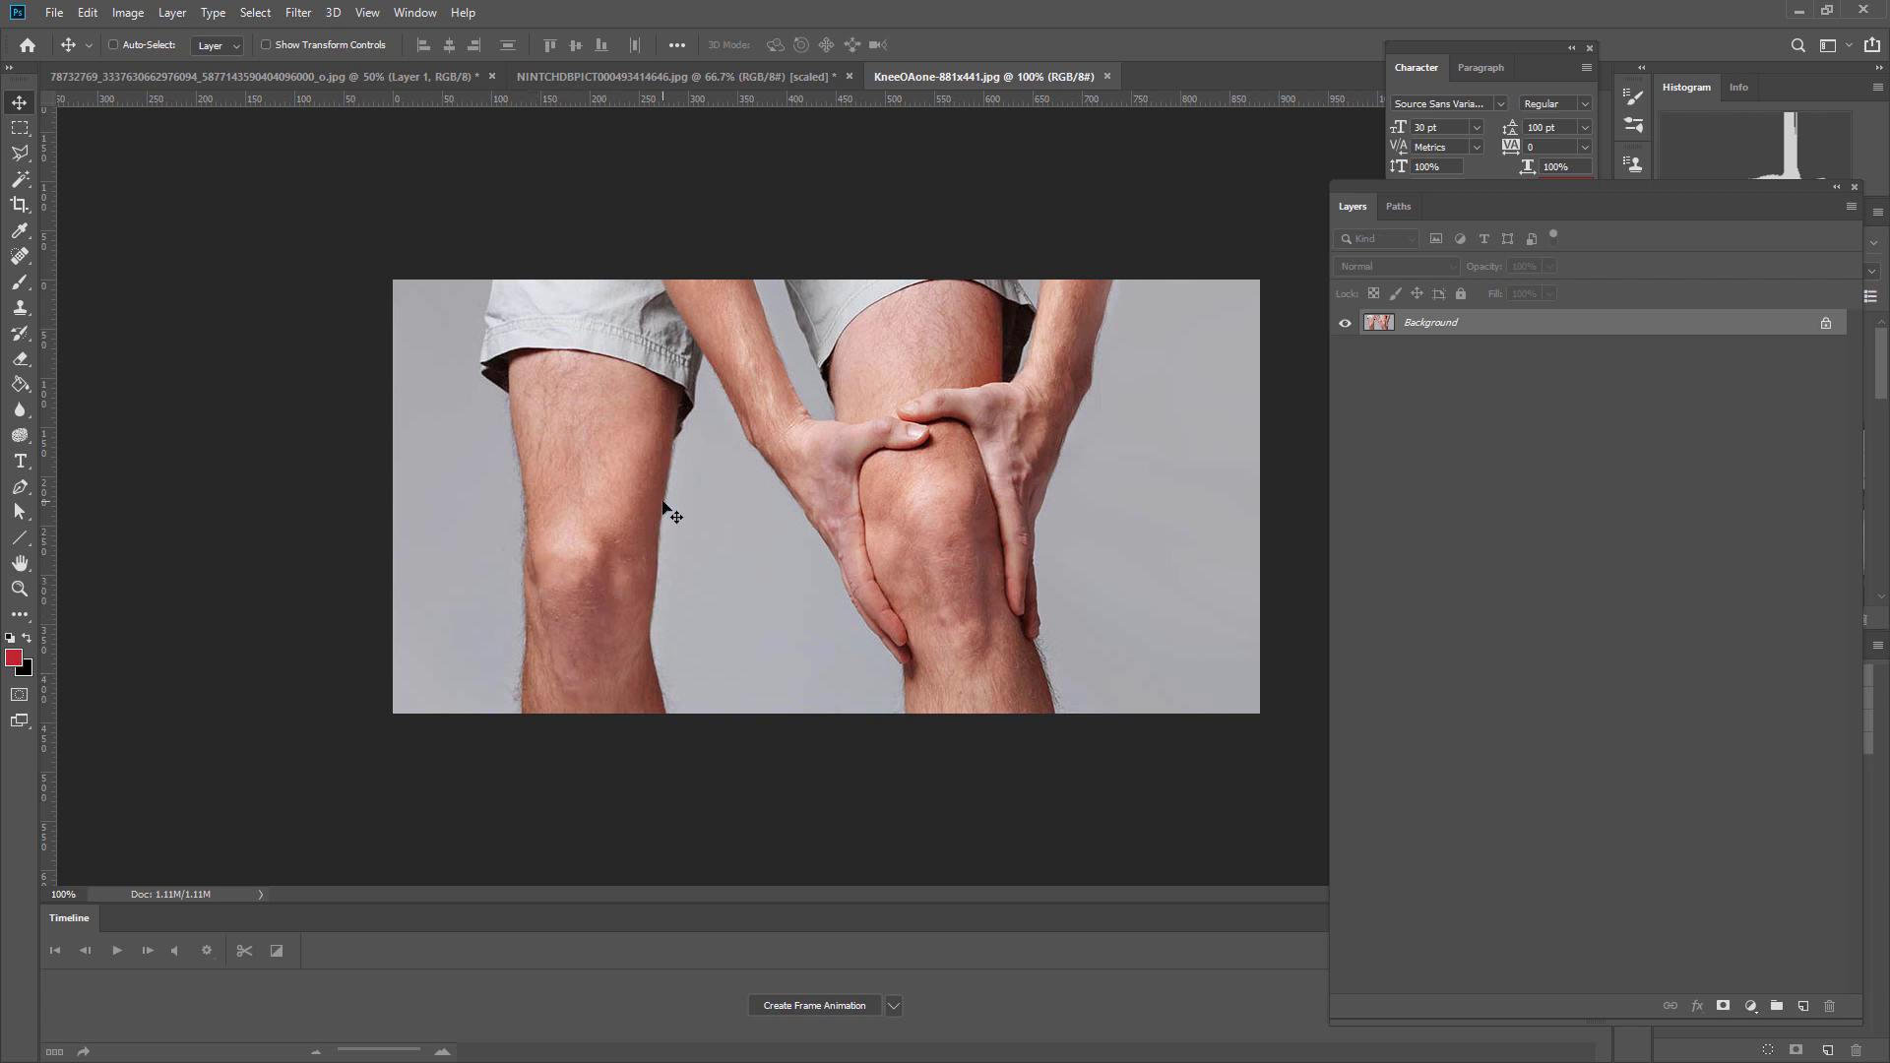
key(ctrl)
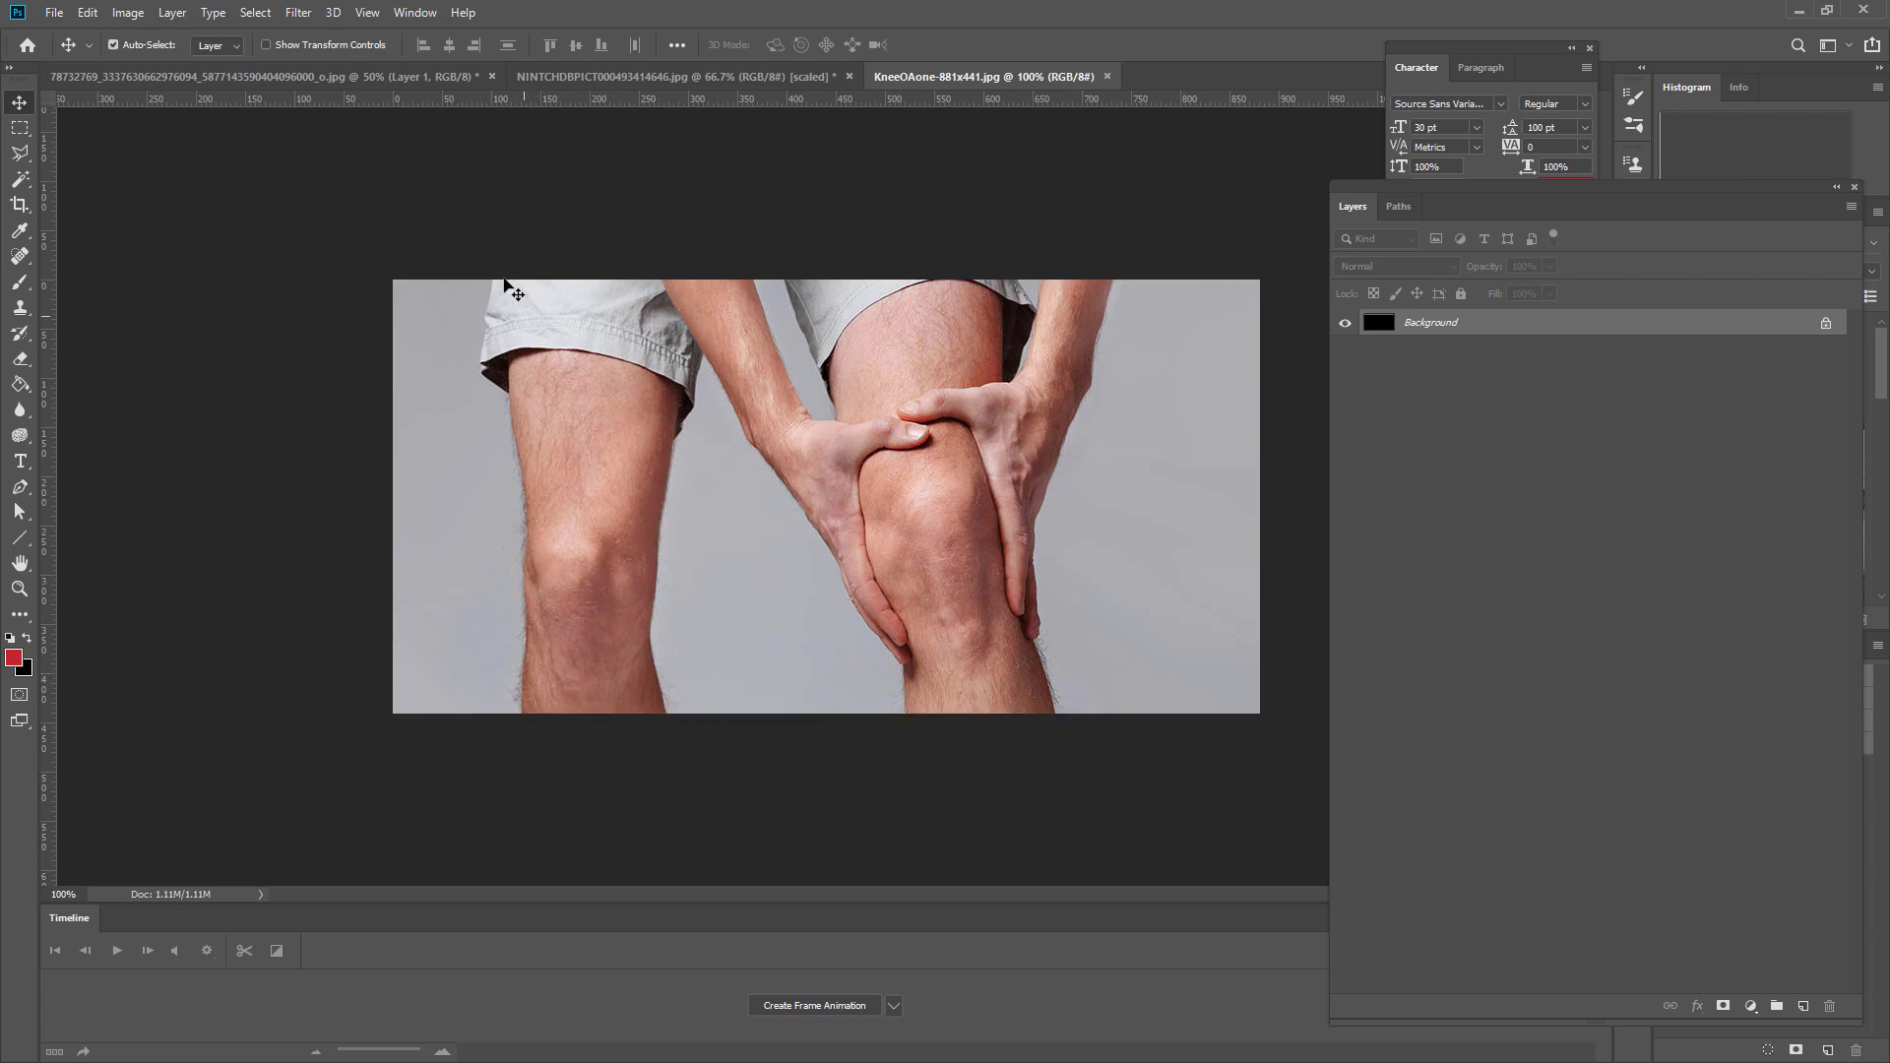
click(315, 78)
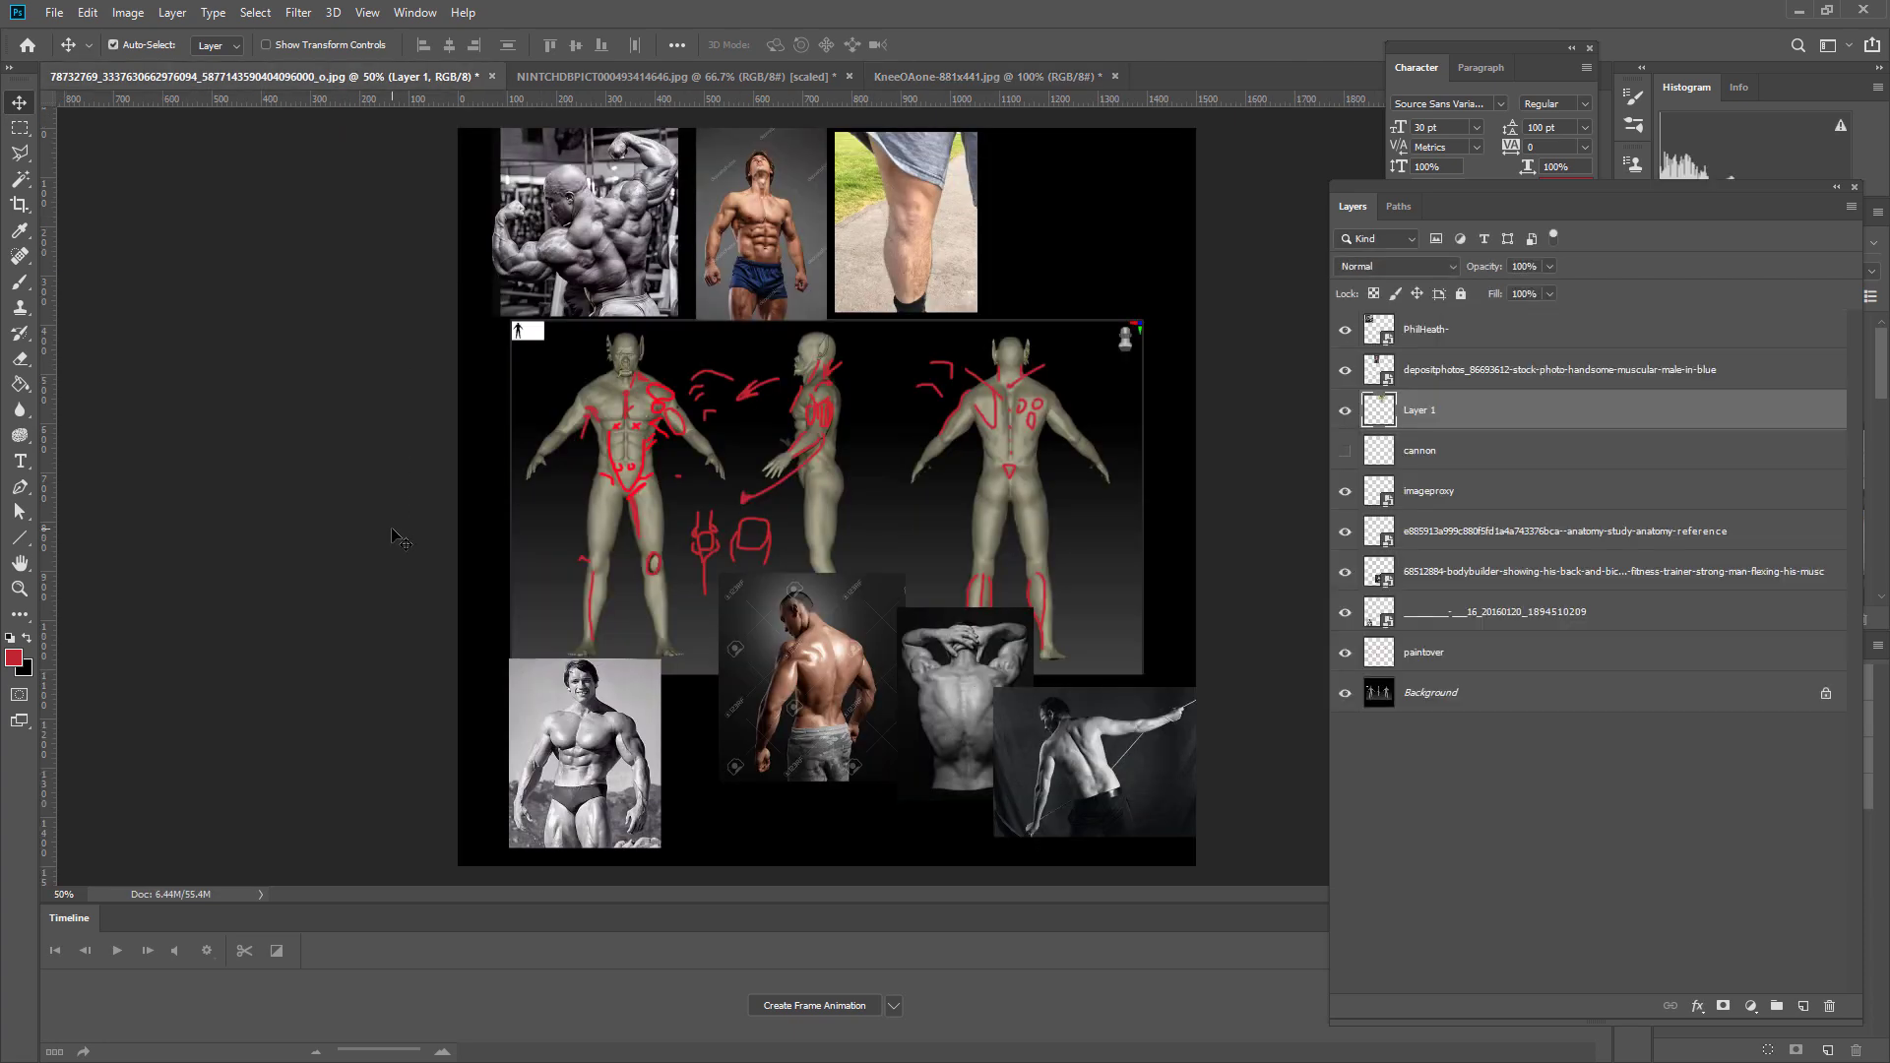
- Paste the knee photo, shrink it and position it beneath the color back photo, then show the cannon layer
key(ctrl+v)
key(ctrl+t)
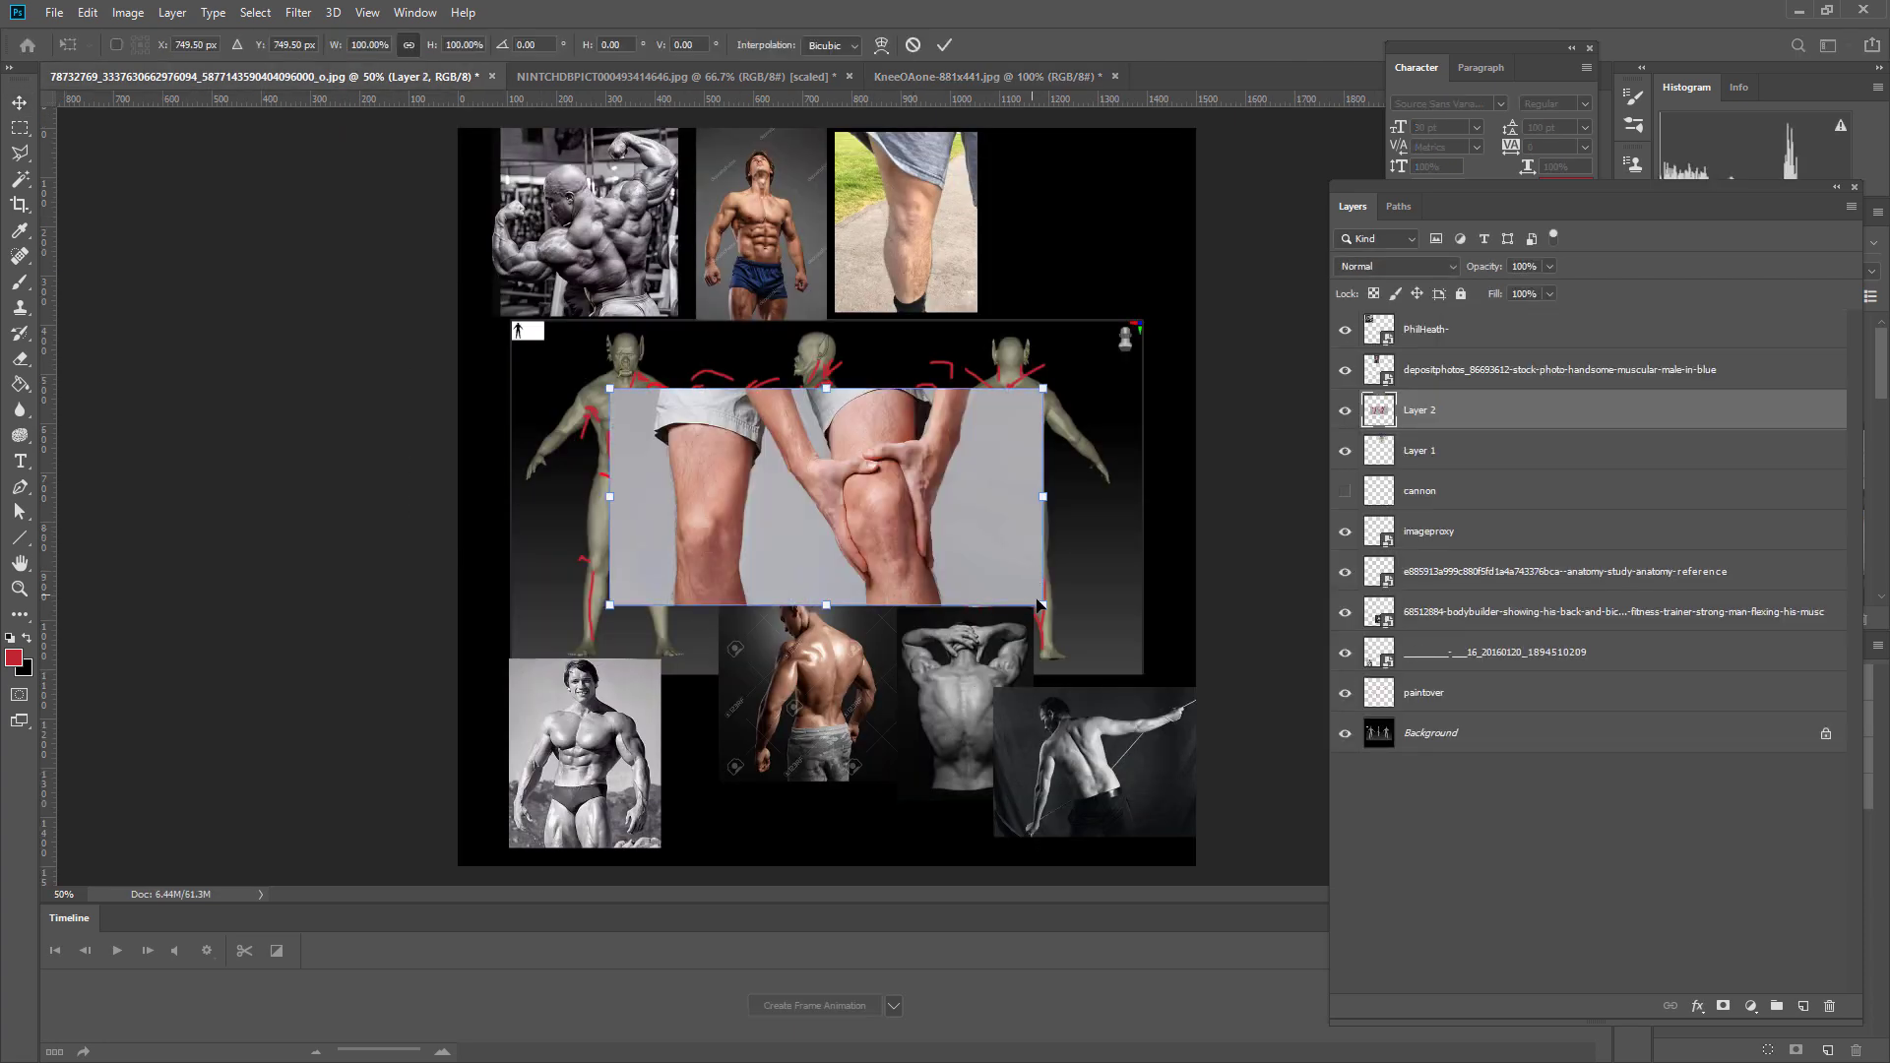
drag(1041, 604, 862, 809)
key(Return)
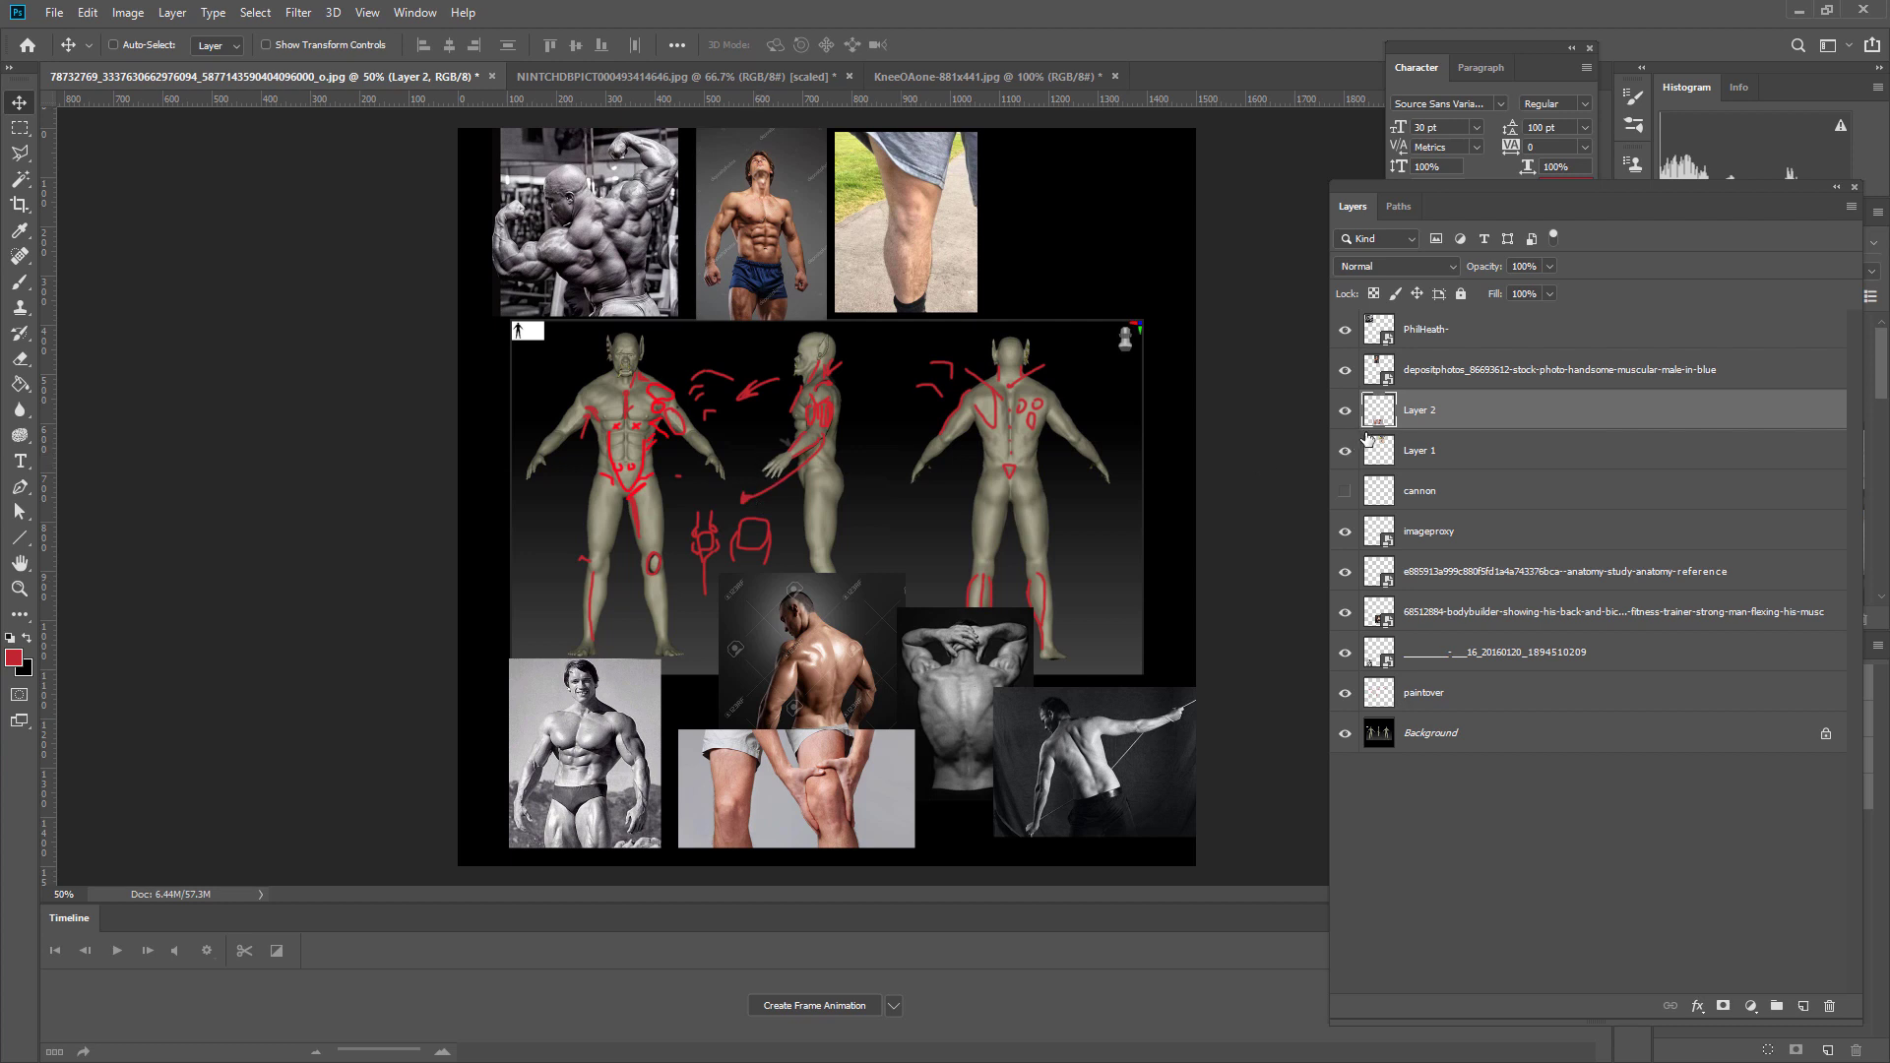
click(1345, 491)
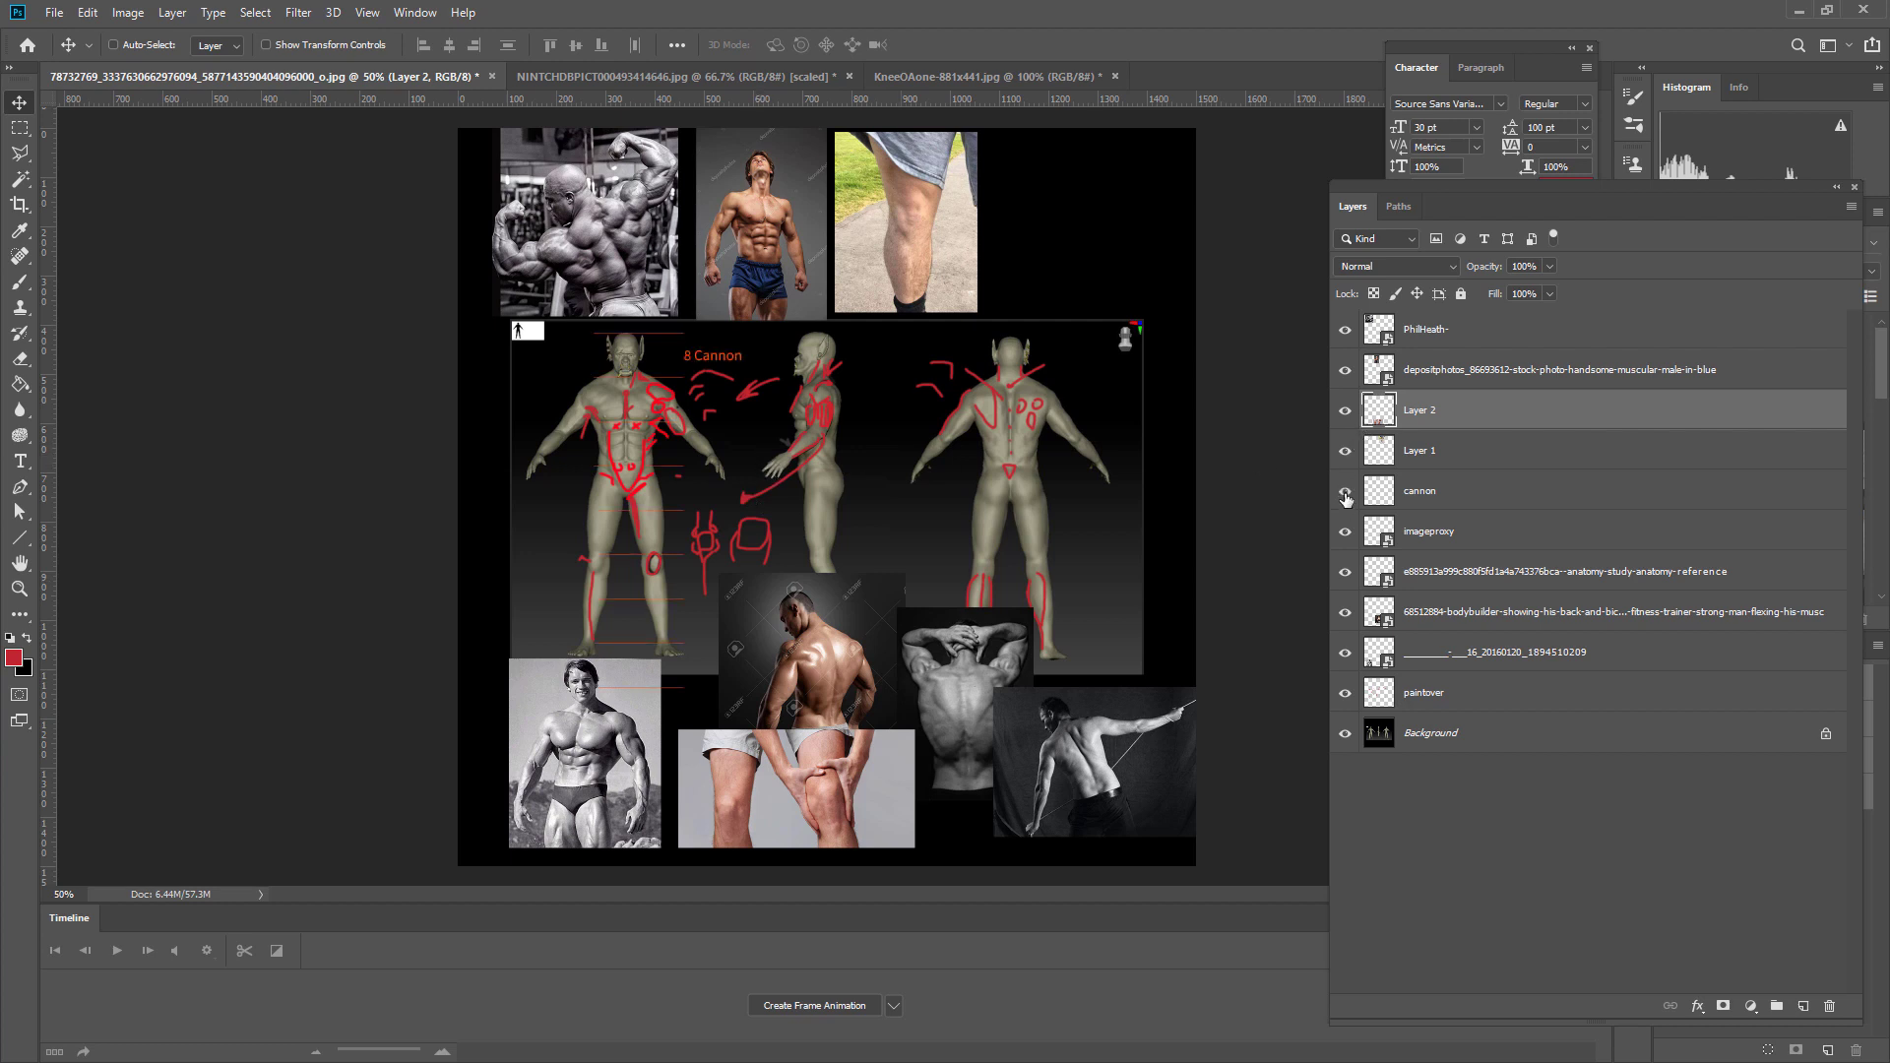